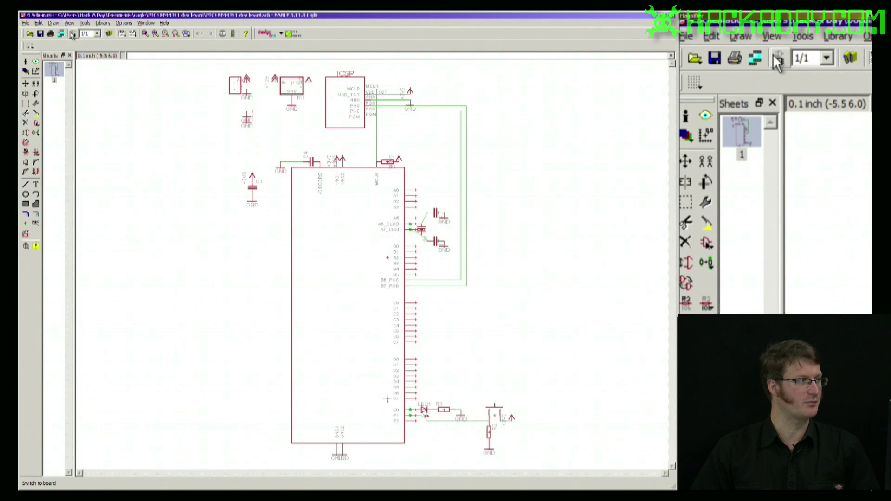
Create the board layout from the schematic and enlarge its window over the schematic
left_click(73, 36)
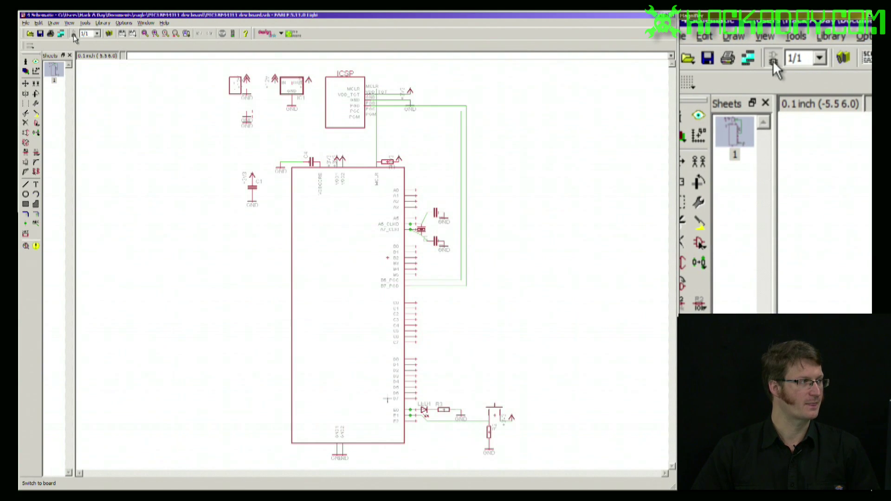
left_click_drag(86, 19, 257, 141)
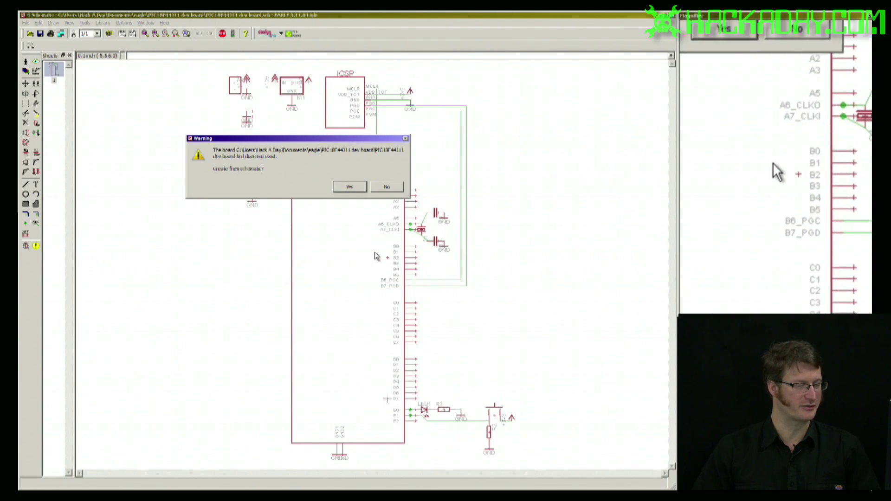
left_click(353, 187)
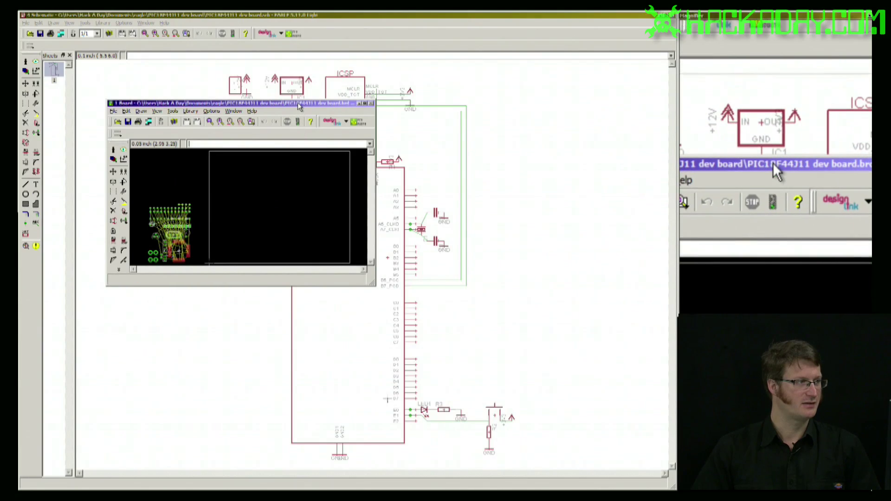
left_click_drag(299, 107, 211, 18)
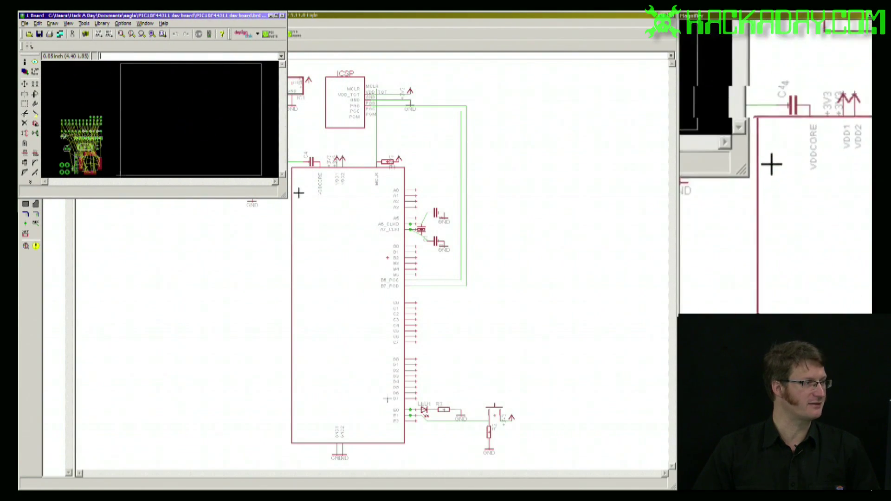
left_click_drag(284, 196, 673, 486)
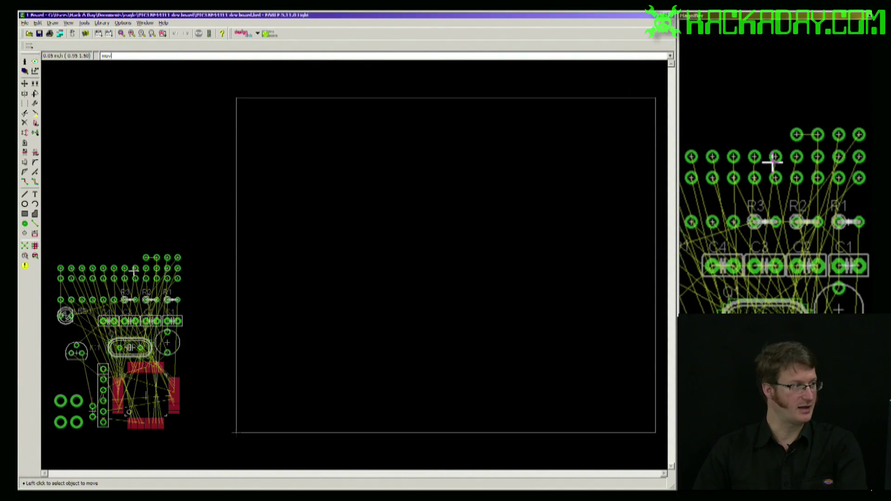
Move the TQFP-44 microcontroller inside the board outline, near its lower-left corner
key("Return")
left_click(148, 395)
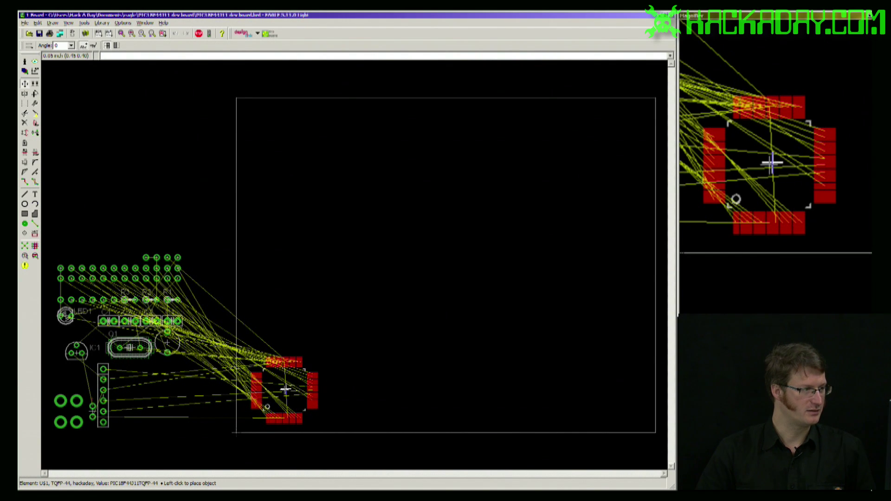
left_click(286, 390)
left_click(285, 390)
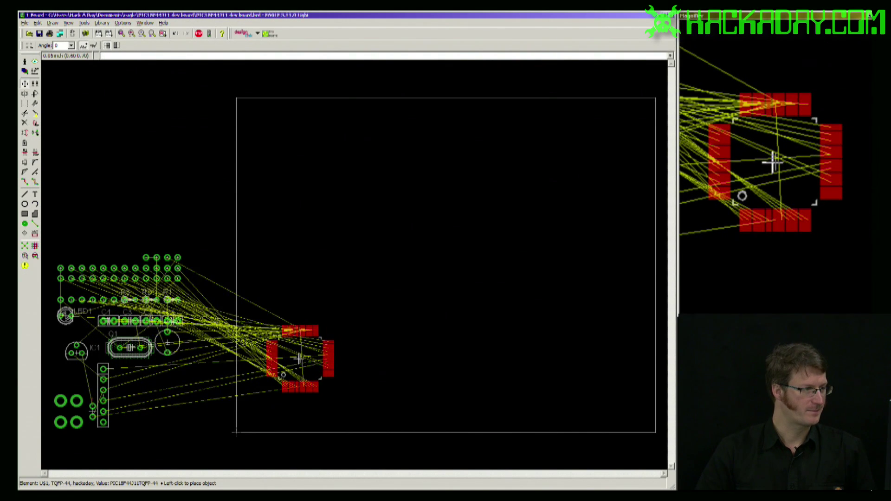
left_click(301, 358)
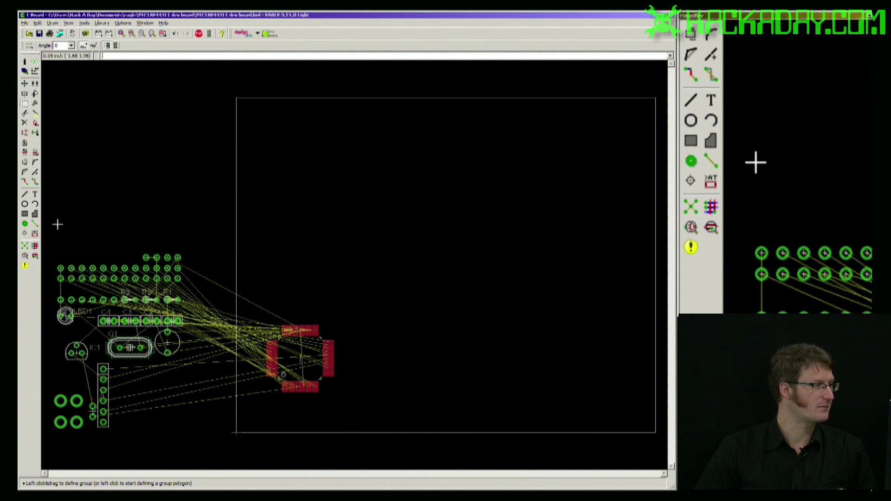
Group the rows of header pins outside the outline and move them together to just above the microcontroller
left_click_drag(51, 225, 201, 291)
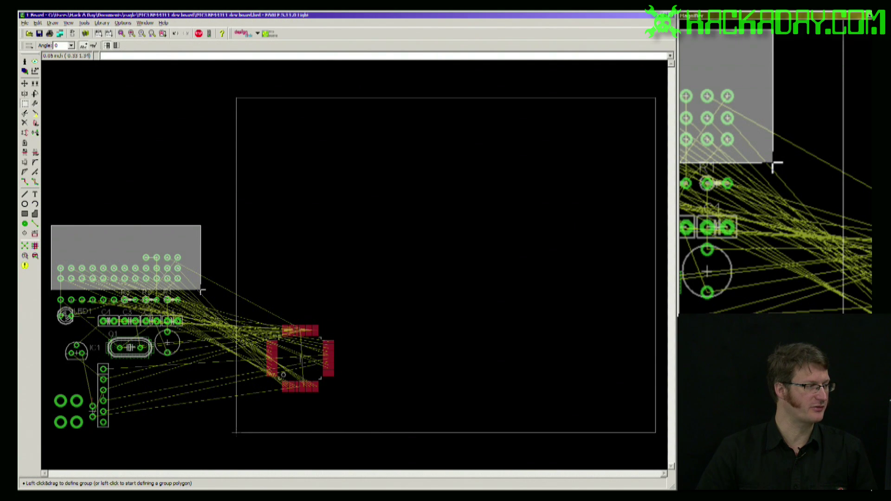
left_click_drag(201, 291, 201, 290)
key("F7")
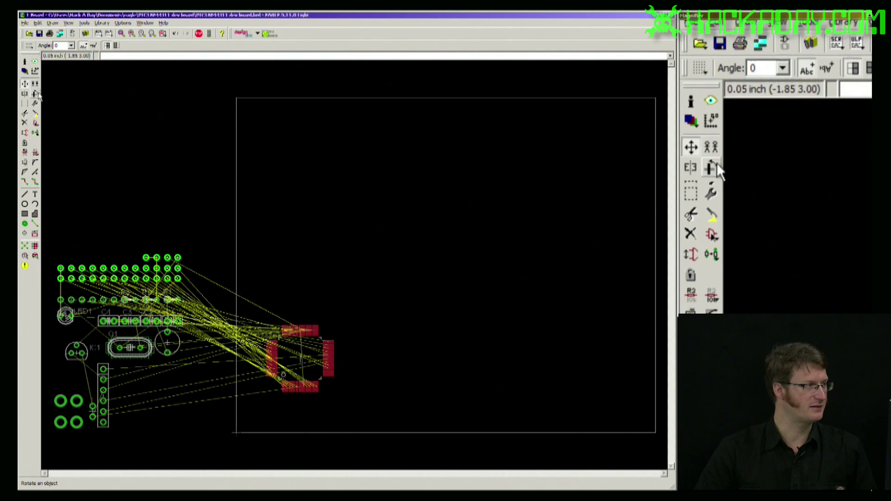
right_click(117, 198)
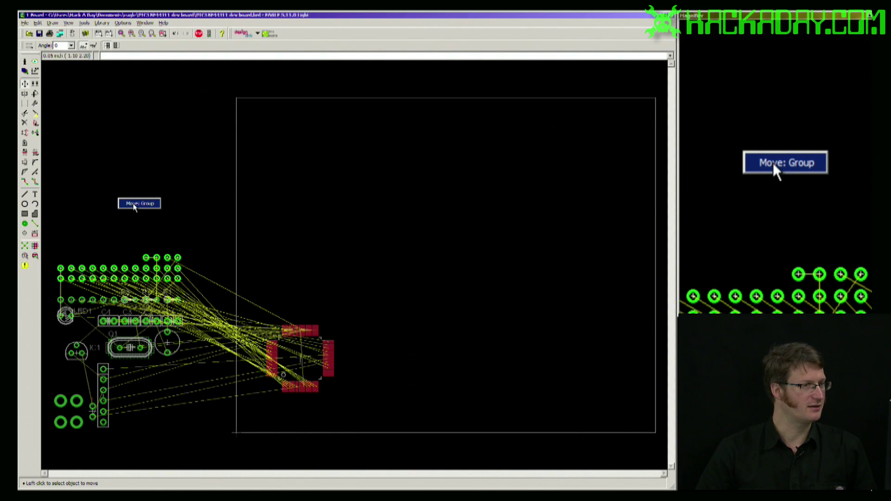
left_click(134, 205)
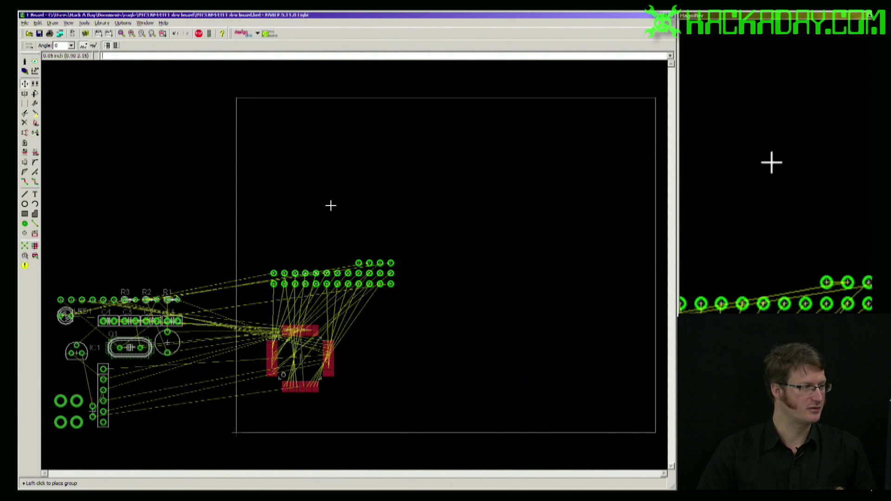
left_click(326, 211)
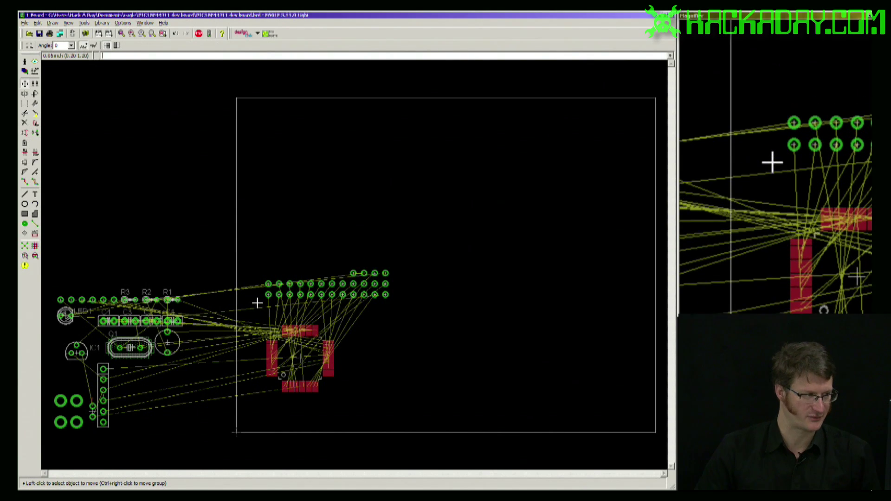
Move the first header pins from the lowest row to a column left of the microcontroller
left_click(268, 295)
scroll(257, 367, "up", 3)
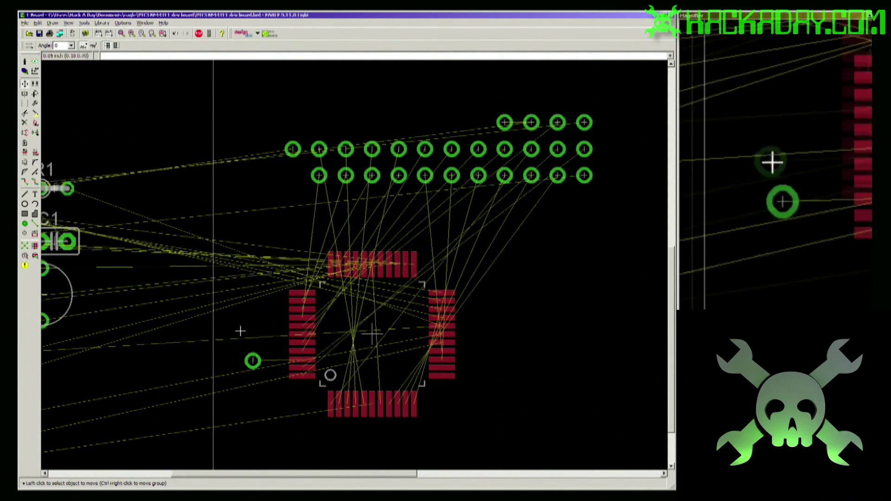
left_click(29, 46)
left_click(100, 104)
left_click(319, 175)
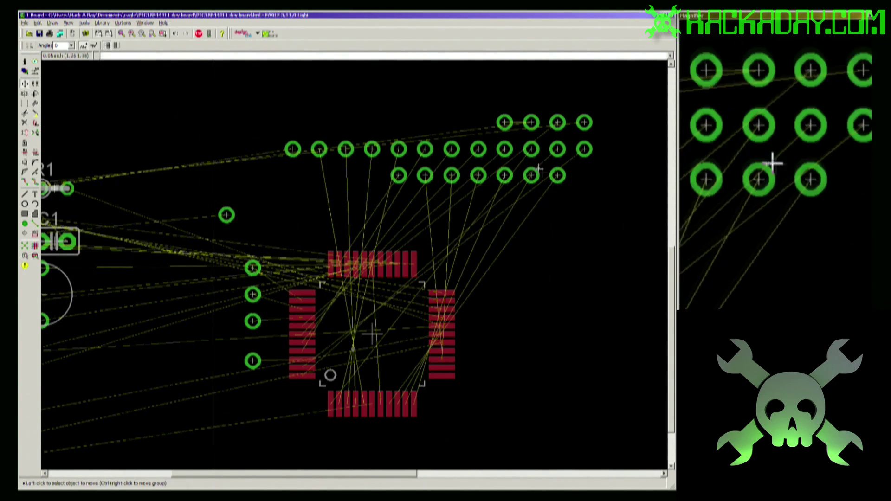
Place four header pins in a row below the right half of the microcontroller's bottom pads
left_click(557, 175)
left_click(385, 454)
left_click(531, 176)
left_click(412, 454)
left_click(504, 176)
left_click(438, 454)
left_click(478, 175)
left_click(465, 454)
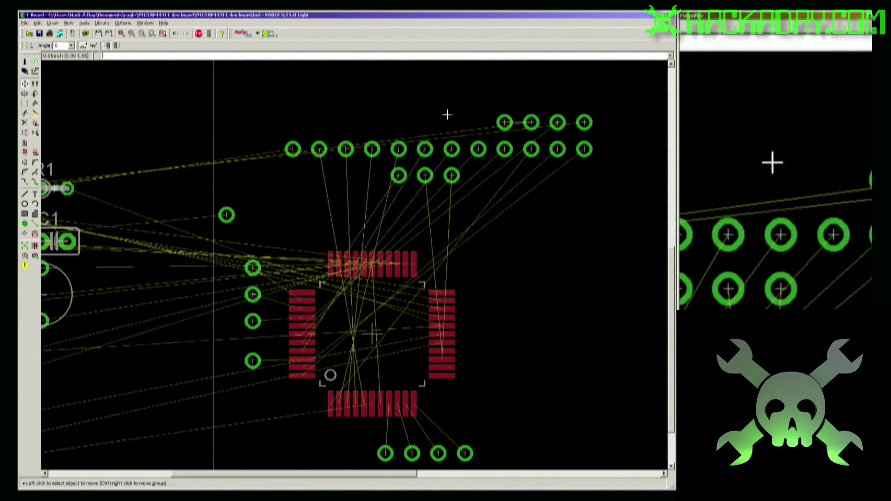
Place two header pins right of the microcontroller and two more at the lower end of the left column
left_click(451, 175)
left_click(544, 361)
left_click(424, 176)
left_click(543, 334)
left_click(584, 149)
left_click(252, 387)
left_click(557, 149)
left_click(253, 413)
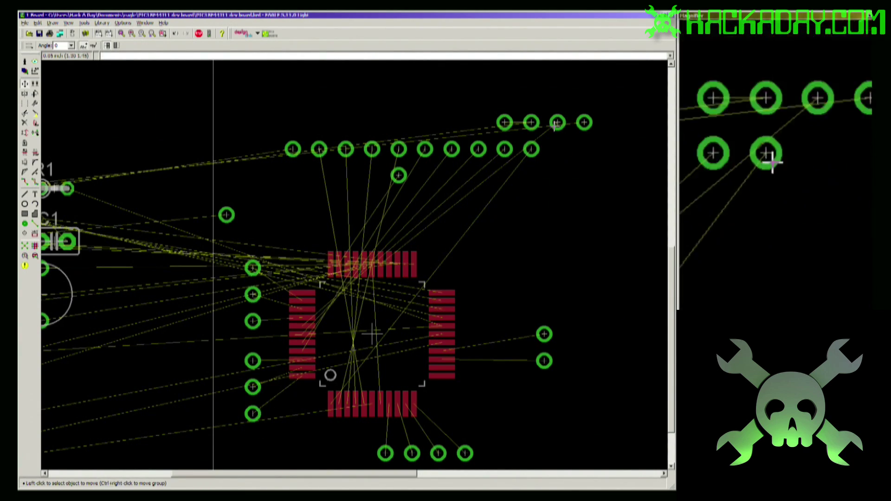
Place further header pins below the left half of the microcontroller's bottom pads, extending the row there
left_click(531, 149)
left_click(319, 454)
left_click(372, 149)
left_click(346, 454)
left_click(319, 453)
left_click(293, 454)
left_click(398, 149)
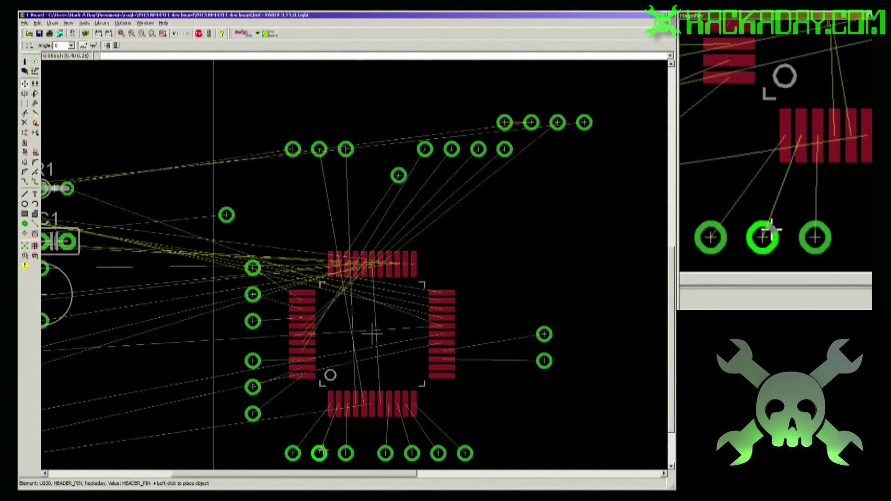
left_click(322, 451)
left_click(346, 149)
left_click(359, 453)
Shift the leftmost header pins of the row below the microcontroller outward to make room between them
scroll(394, 405, "down", 4)
scroll(318, 461, "up", 4)
type("mo")
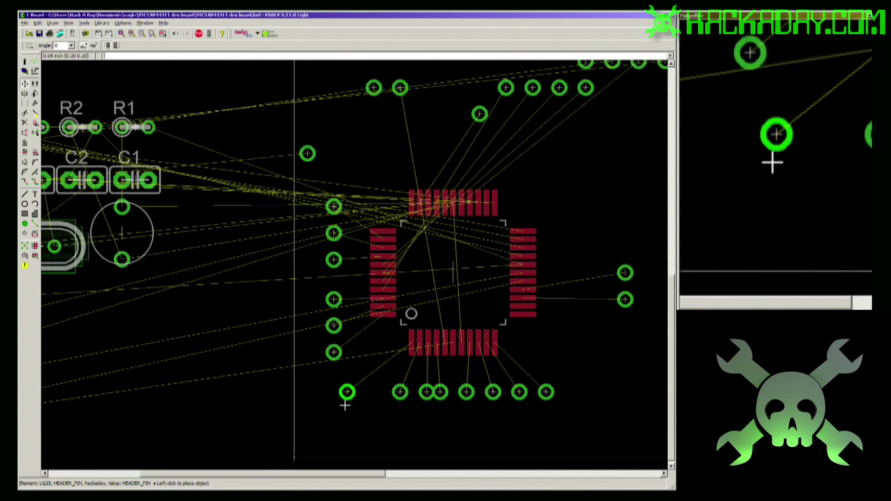
left_click(347, 393)
left_click(400, 392)
left_click(374, 392)
left_click(427, 392)
left_click(400, 392)
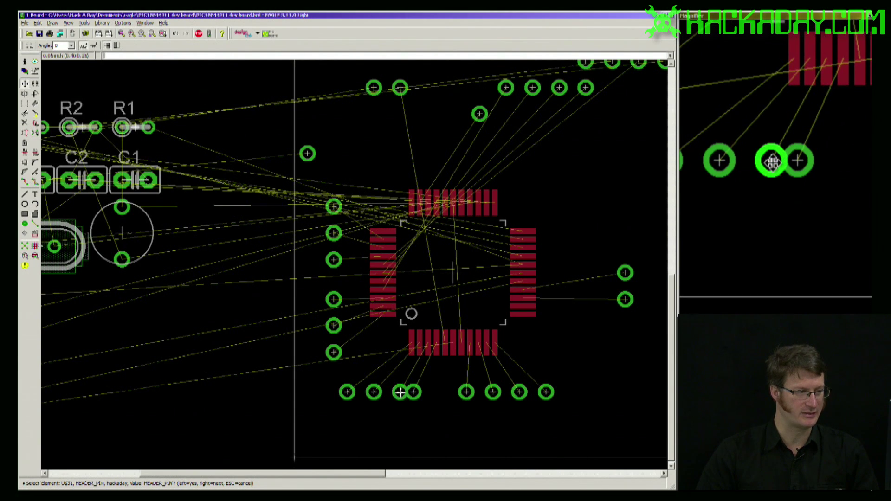
left_click(400, 392)
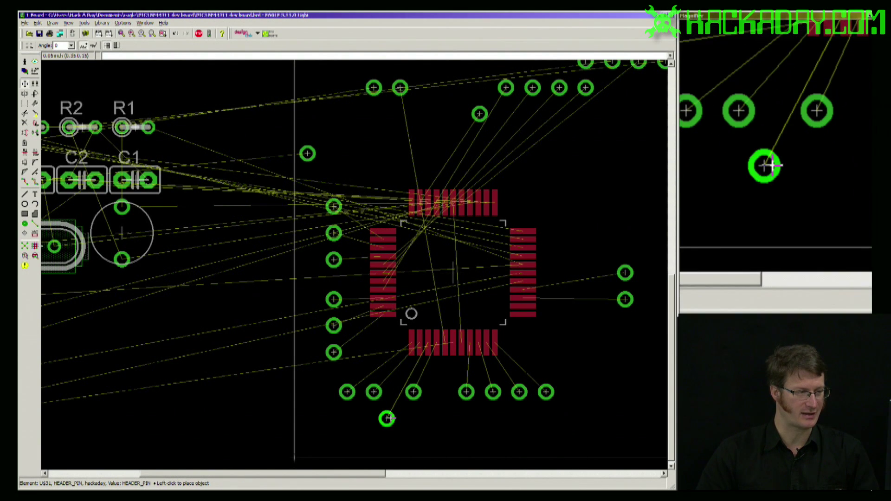
left_click(414, 392)
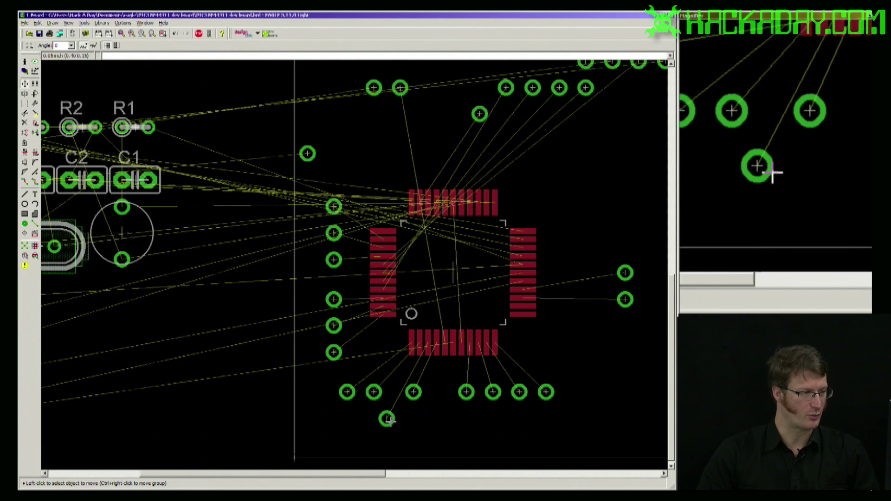
left_click(386, 418)
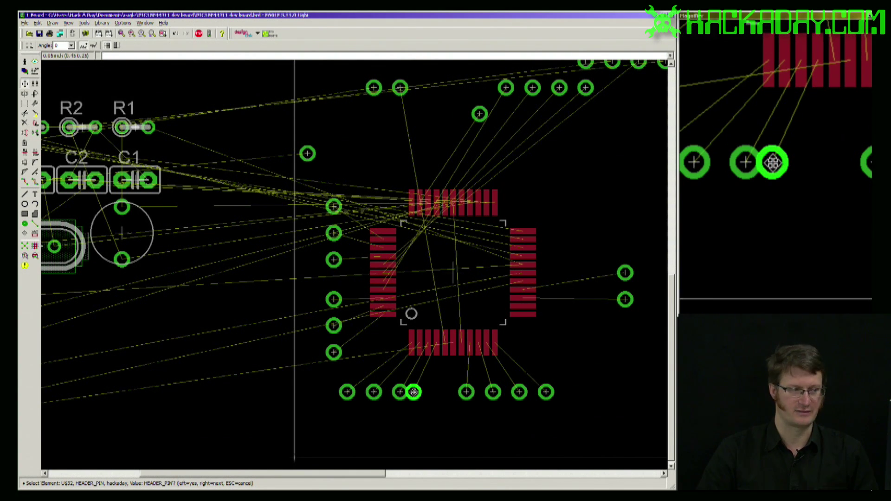
Add another header pin to the row below the microcontroller and space the nine pins evenly
left_click(414, 392)
left_click(427, 392)
left_click(400, 87)
left_click(440, 392)
left_click(416, 392)
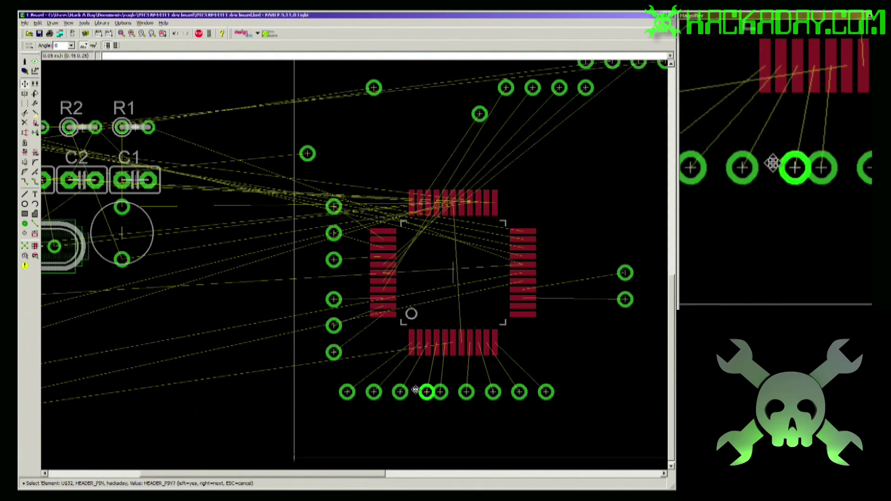
left_click(416, 393)
left_click(400, 392)
left_click(416, 391)
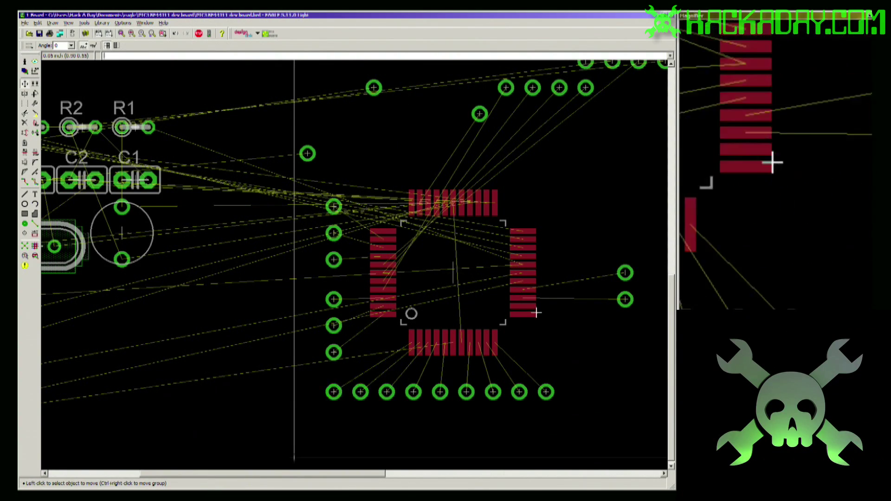
Group the header pins left of the microcontroller and move the column closer to the board's left edge
scroll(416, 278, "down", 4)
scroll(361, 231, "up", 4)
left_click(25, 103)
left_click_drag(365, 236, 412, 410)
left_click(24, 84)
right_click(413, 361)
left_click(439, 452)
Rearrange the header pins in the left column opposite their pads and move one pin well above the column
left_click(335, 353)
left_click(394, 370)
left_click(387, 349)
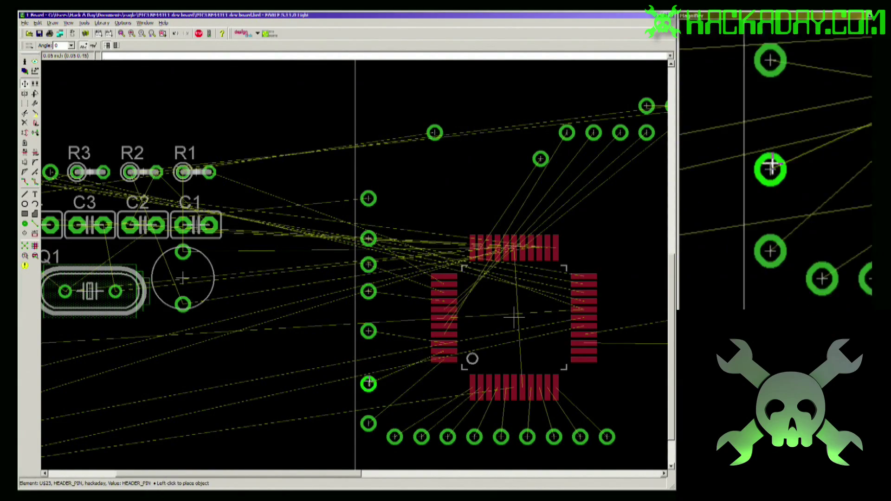
left_click(369, 206)
left_click(381, 79)
left_click(368, 238)
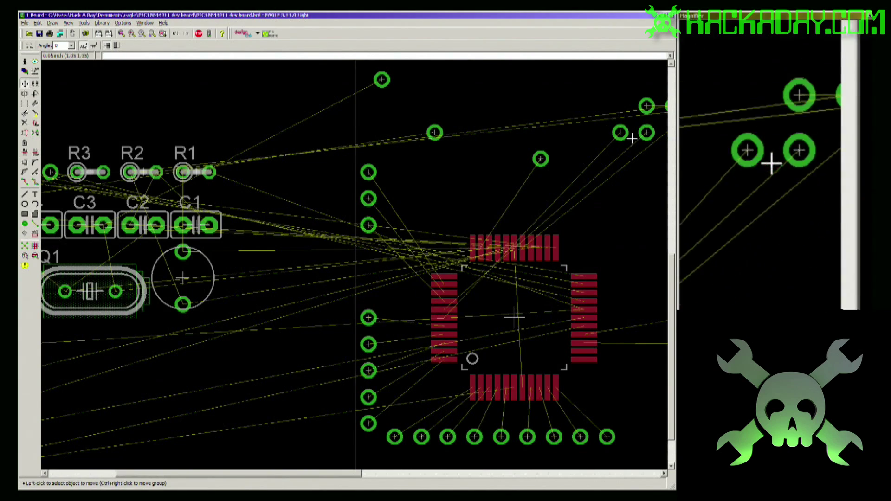
Group the resistors, capacitors, crystal, LED, IC1 and nearby pins, and move them inside the outline above the microcontroller
scroll(377, 247, "down", 3)
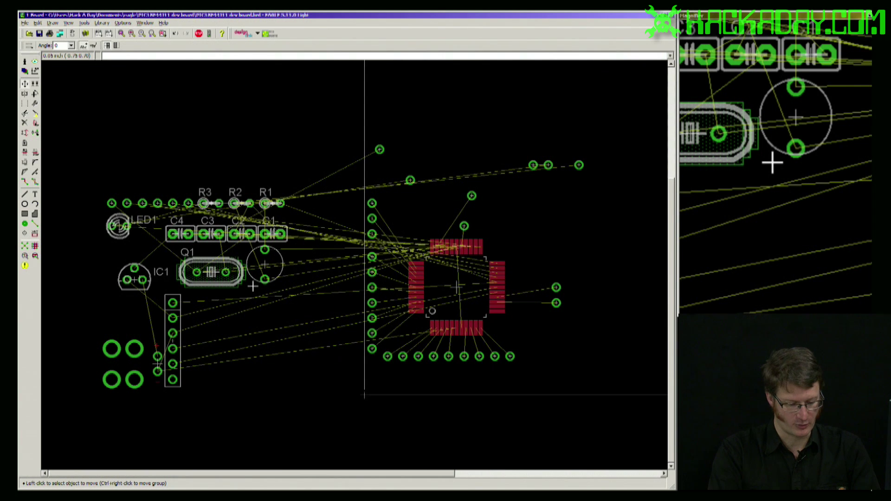
type("p")
key("Return")
left_click_drag(84, 158, 305, 294)
key("F7")
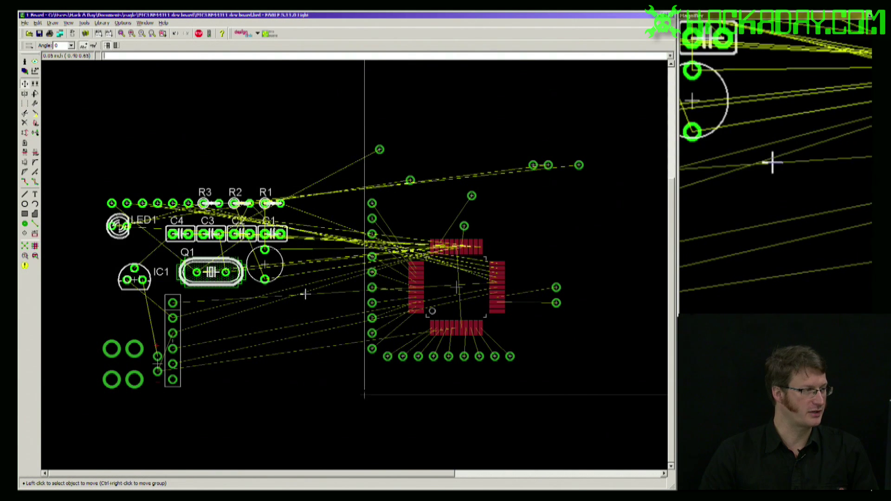
right_click(233, 136, "ctrl")
left_click(254, 141)
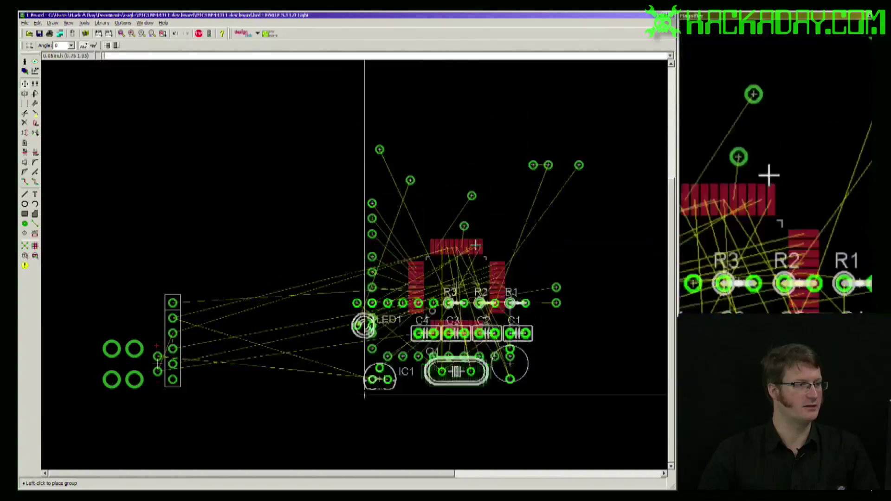
left_click(552, 90)
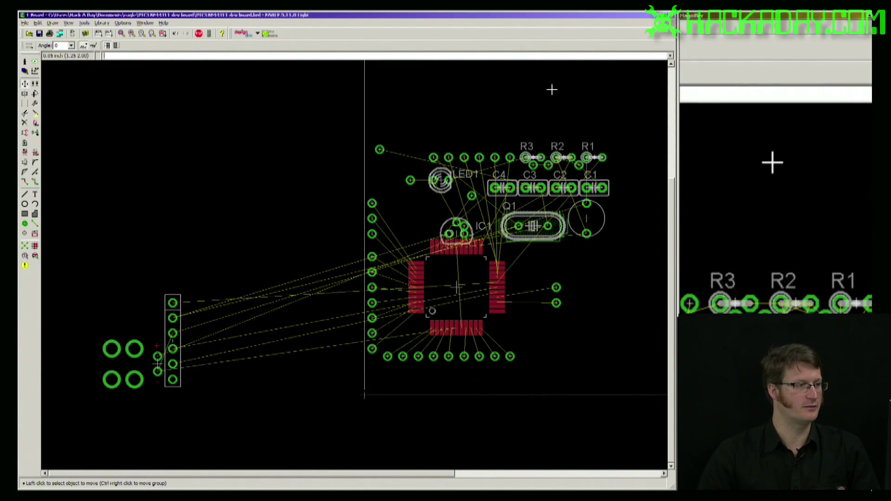
Move the grouped components slightly higher so that they clear the microcontroller's top pads
right_click(573, 272, "ctrl")
left_click(590, 348)
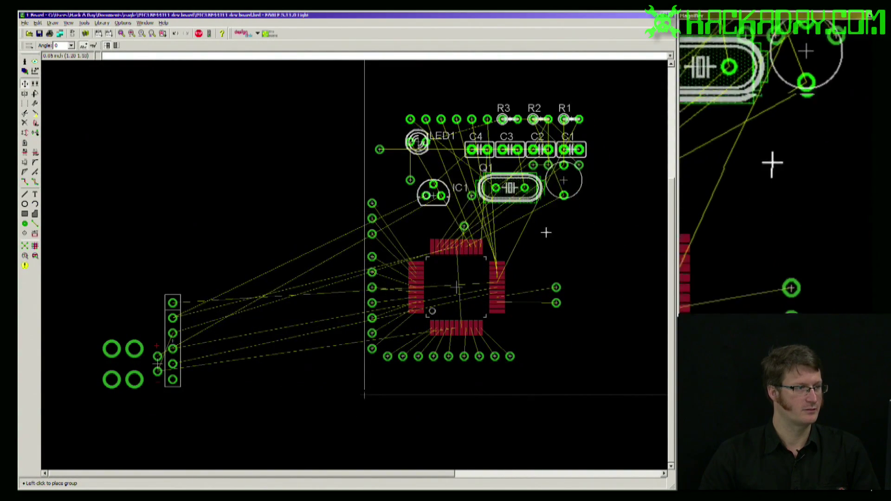
left_click(562, 231)
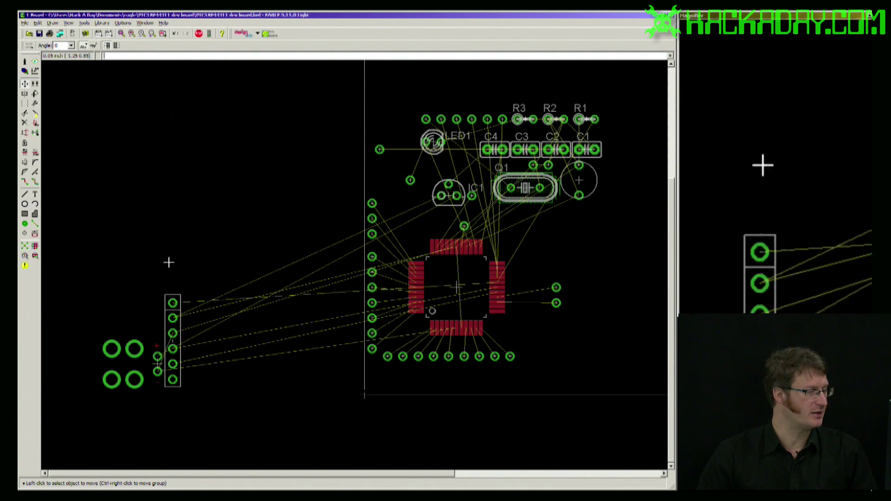
Recalculate the airwires with Ratsnest and move the component group farther up, near the board's top edge
left_click(25, 252)
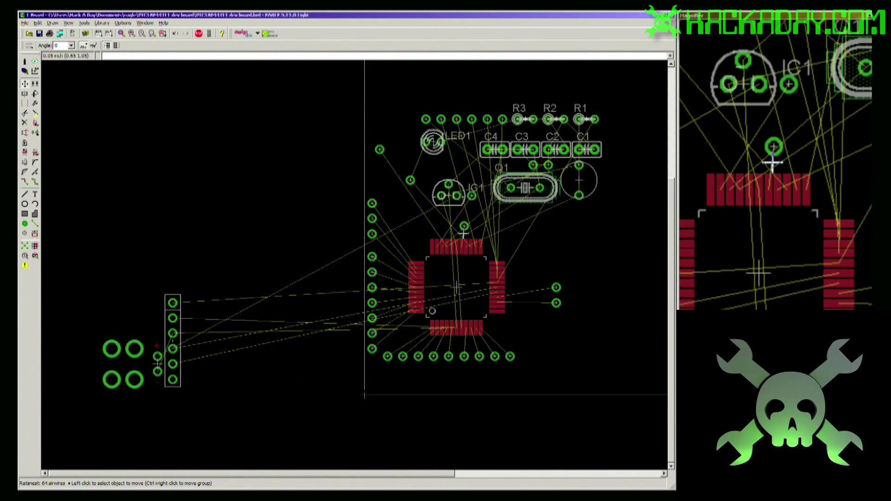
scroll(482, 288, "down", 3)
right_click(494, 308)
left_click(520, 386)
left_click(547, 220)
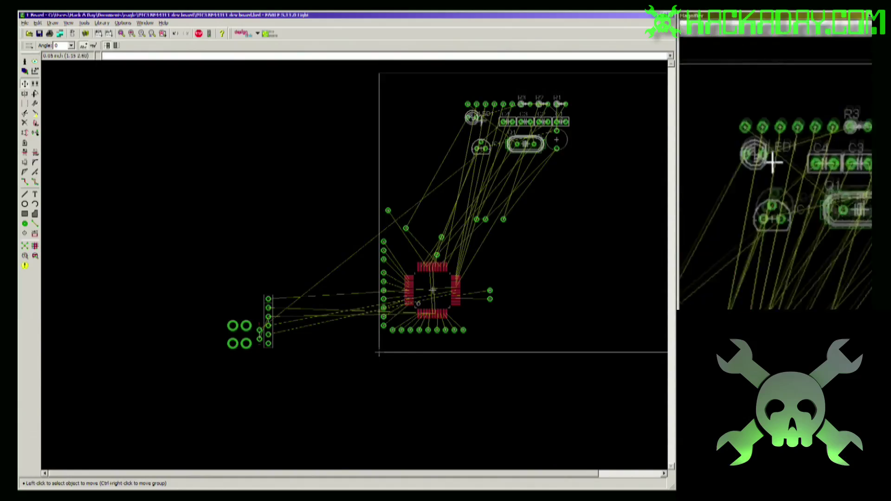
Move header pins into the column beside the microcontroller's right pads and into a row just above its top pads
scroll(471, 202, "up", 3)
scroll(495, 237, "down", 3)
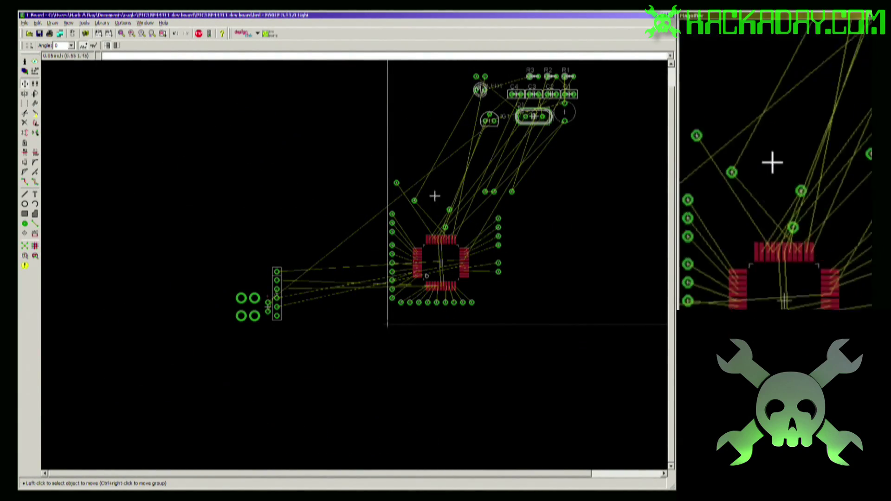
left_click(414, 200)
scroll(454, 229, "up", 4)
left_click(455, 226)
scroll(388, 302, "down", 6)
scroll(454, 119, "up", 3)
left_click(453, 117)
scroll(422, 299, "up", 4)
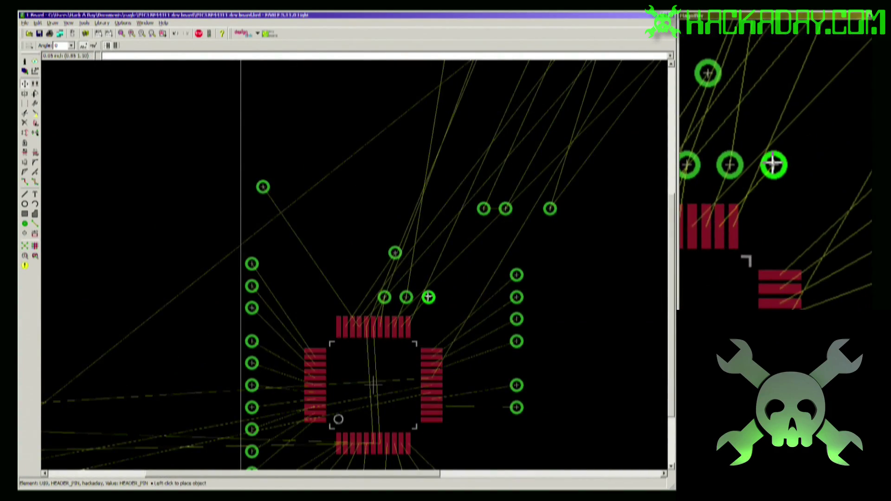
left_click(427, 297)
Add another header pin beside the row above the top pads and recalculate the airwires with Ratsnest
scroll(424, 174, "down", 7)
scroll(453, 81, "up", 3)
left_click(454, 82)
scroll(431, 284, "up", 3)
left_click(427, 275)
left_click(25, 246)
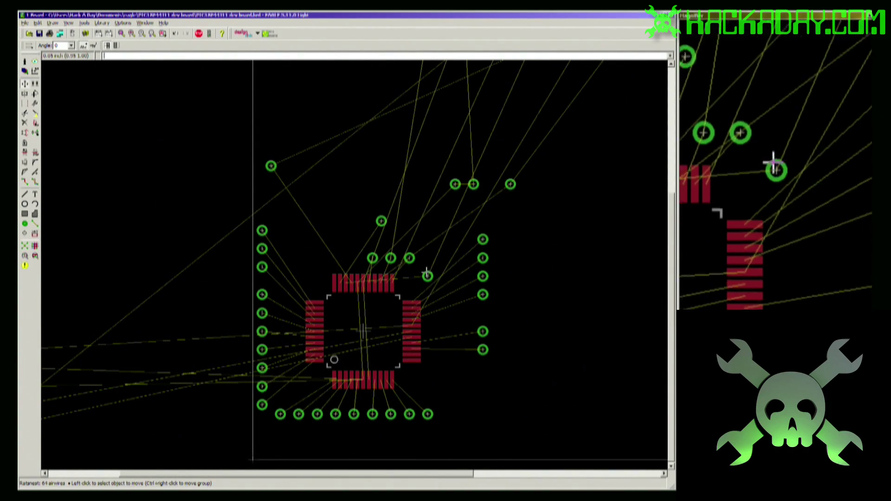
Bring header pins over to the top pads' left end and start a higher, wider row with two of them
left_click(426, 275)
left_click(344, 258)
left_click(455, 185)
left_click(354, 258)
left_click(344, 258)
left_click(336, 212)
left_click(381, 221)
left_click(318, 212)
Spread the other header pins along the higher row above the top pads and leave one pin above that row
left_click(354, 258)
left_click(363, 212)
left_click(372, 258)
left_click(382, 212)
left_click(390, 258)
left_click(400, 212)
left_click(409, 258)
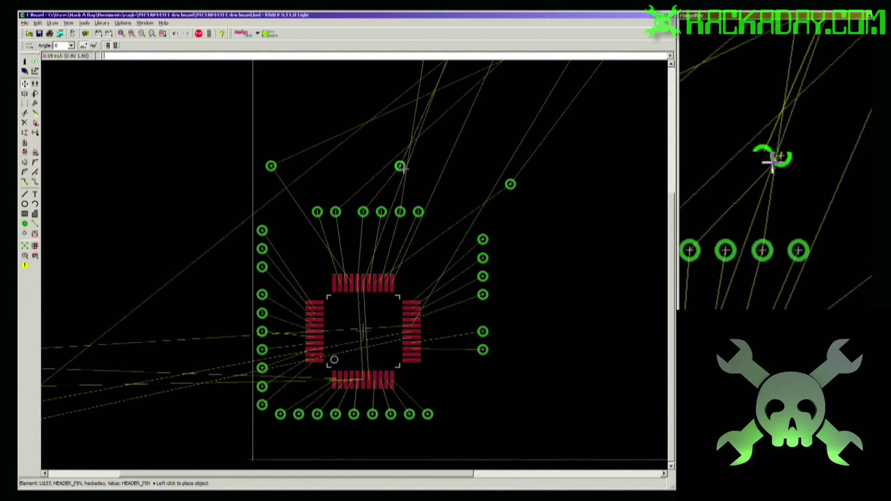
left_click(382, 167)
left_click(510, 185)
left_click(437, 212)
Move the six-pin ICSP header inside the outline beside the right pin column and turn it to 180 degrees
scroll(608, 193, "down", 2)
left_click(195, 327)
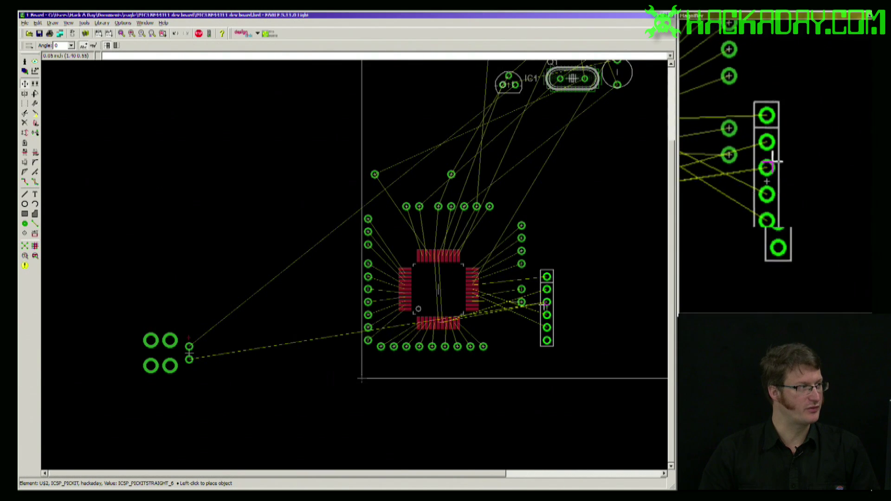
right_click(546, 303)
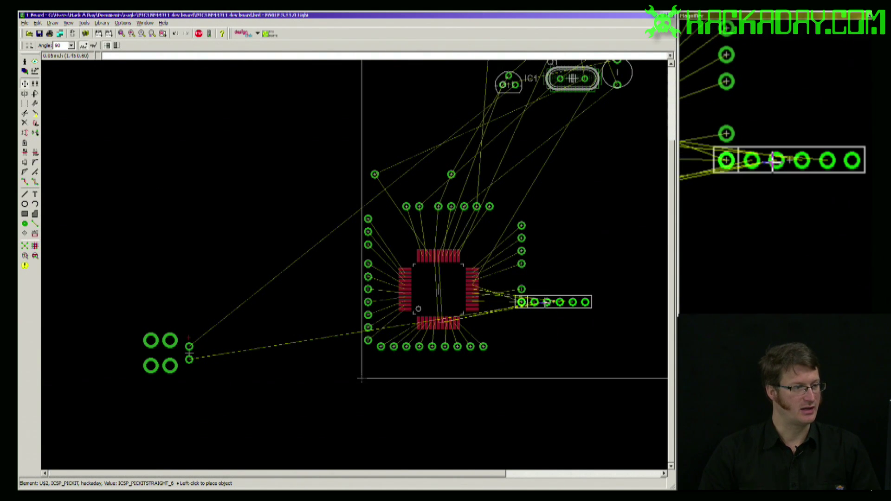
right_click(546, 302)
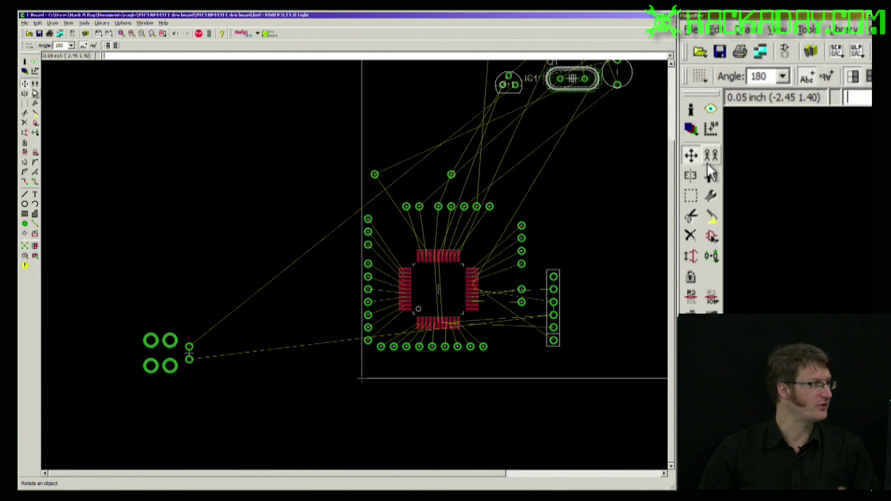
Rotate the ICSP header once by 90 degrees and twice by 45 degrees with the Rotate tool
left_click(36, 94)
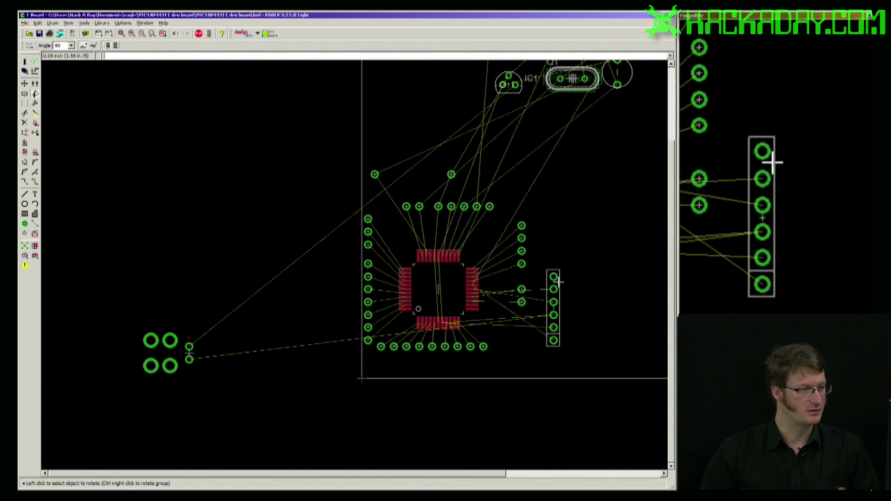
left_click(553, 306)
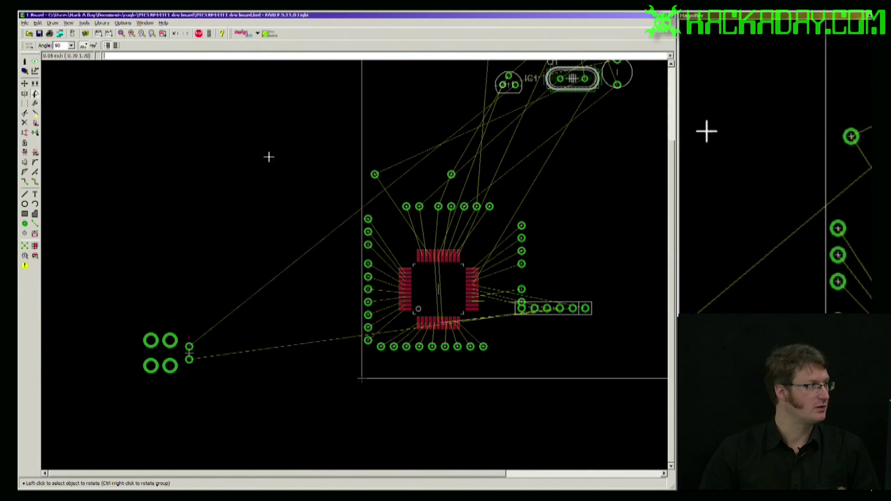
left_click(60, 46)
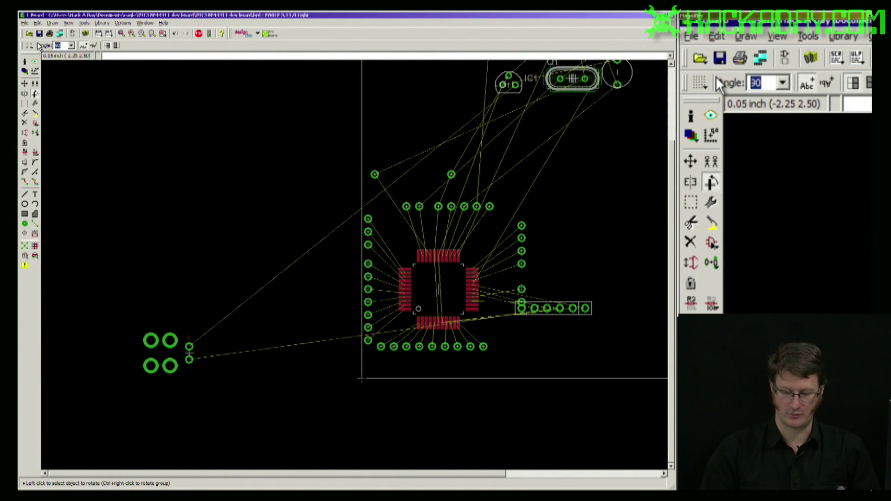
type("45")
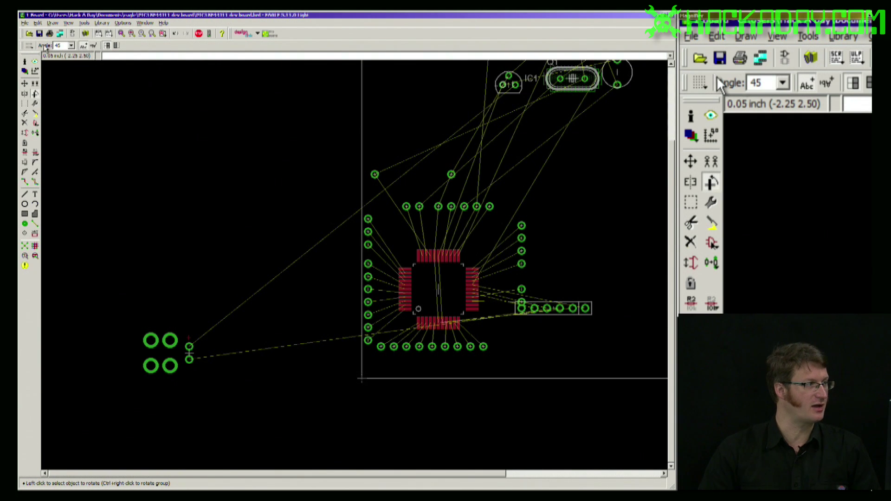
left_click(554, 308)
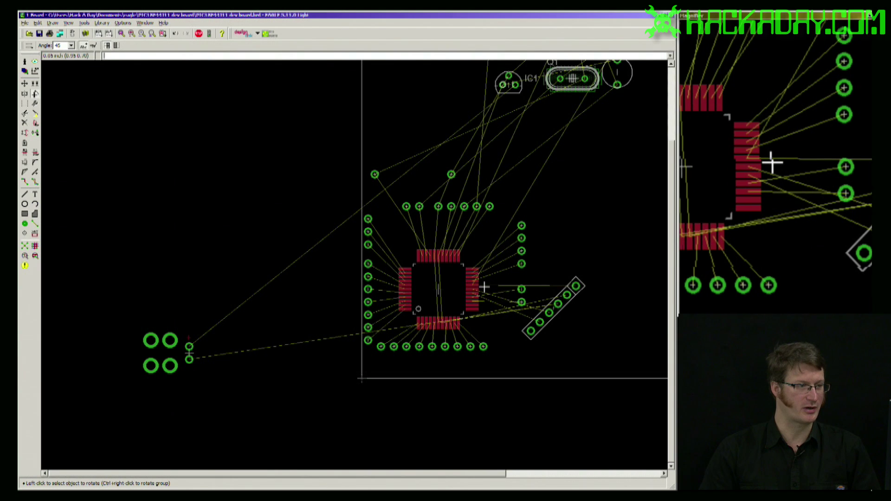
left_click(552, 310)
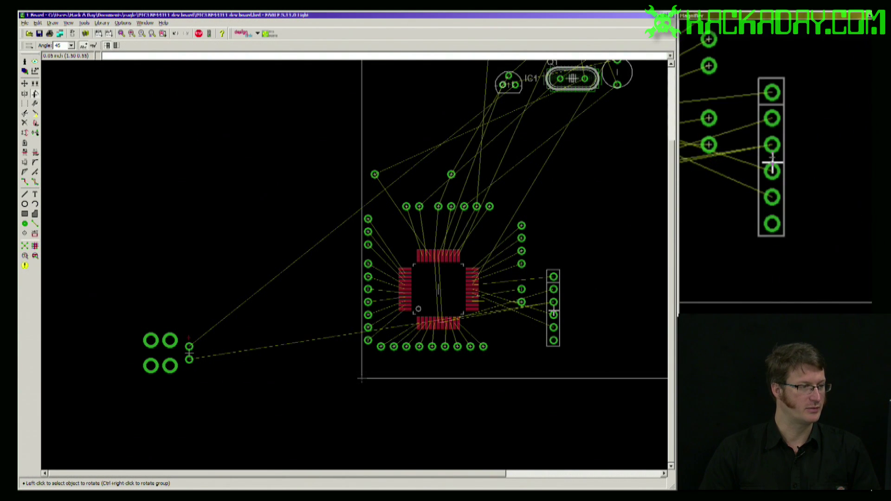
Move the ICSP header slightly up and closer to the header pins beside the microcontroller's right pads
left_click(25, 84)
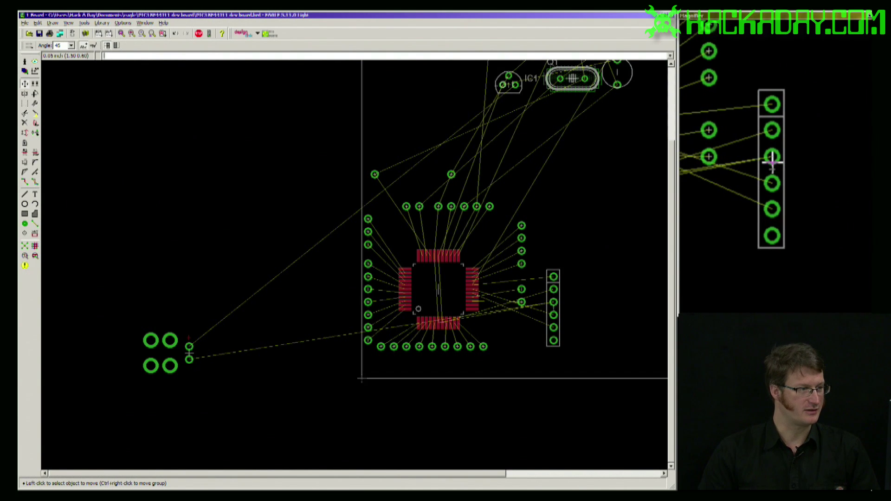
left_click(553, 302)
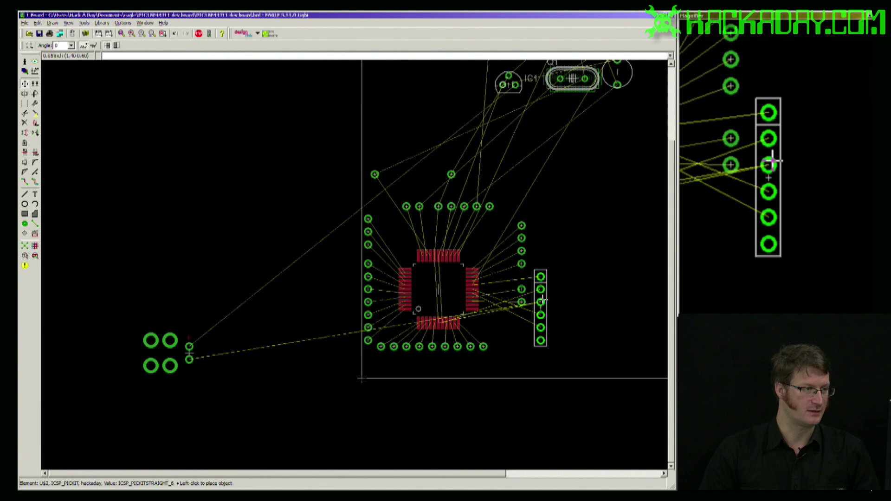
left_click(541, 295)
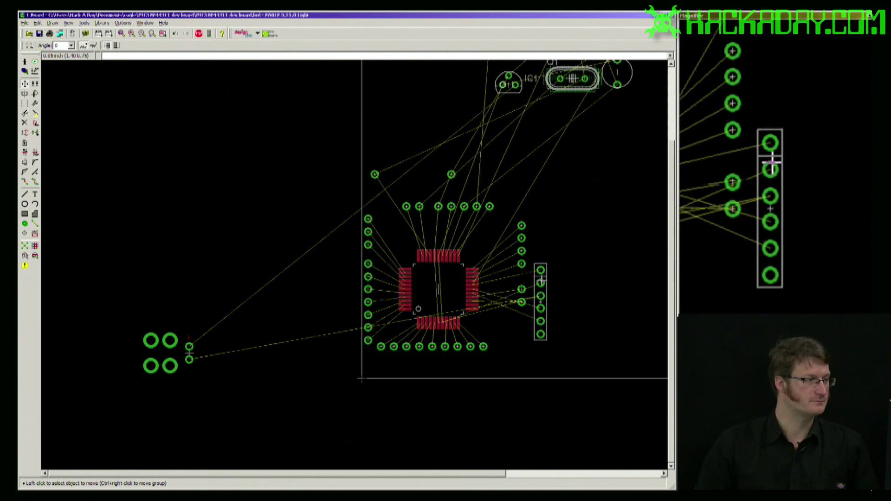
Move the power leads part inside the outline above the upper pin row and fine-tune its position
scroll(542, 285, "down", 1)
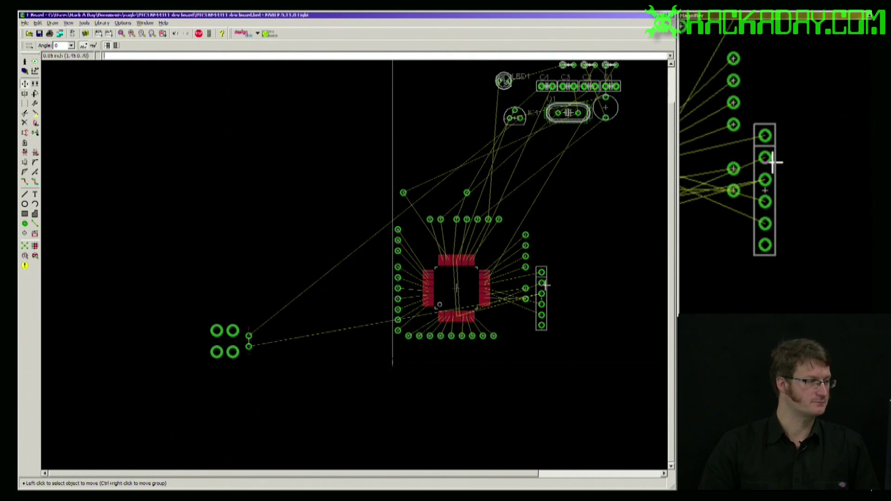
left_click(239, 338)
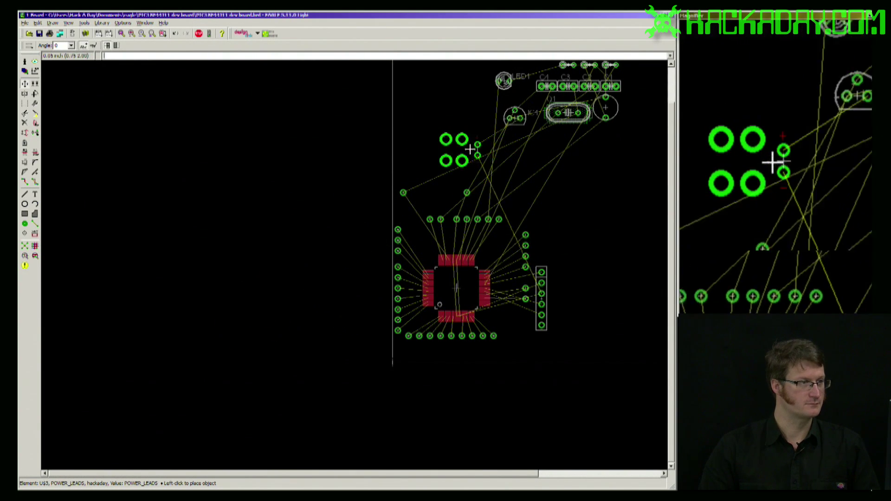
left_click(458, 144)
scroll(448, 145, "up", 3)
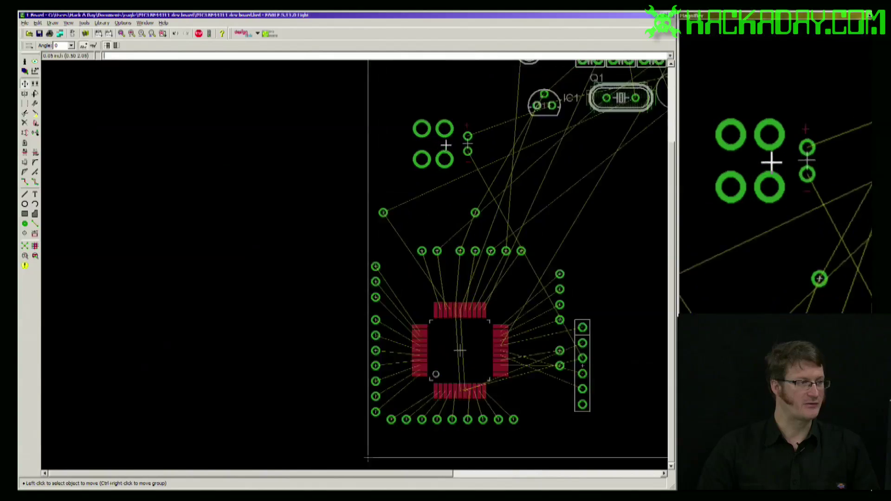
scroll(466, 79, "up", 1)
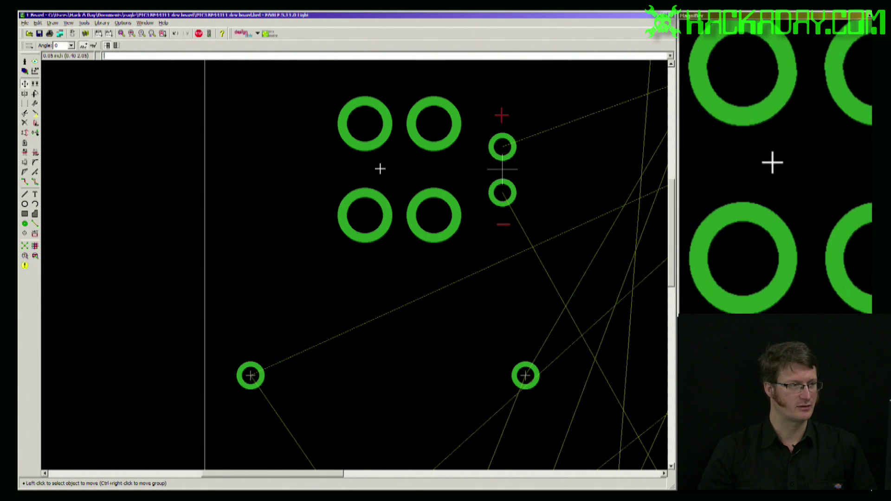
left_click(492, 171)
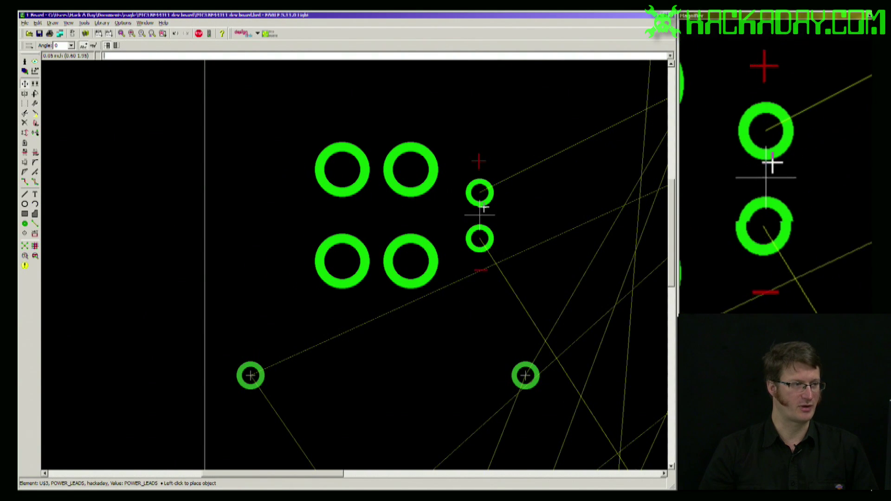
left_click(512, 193)
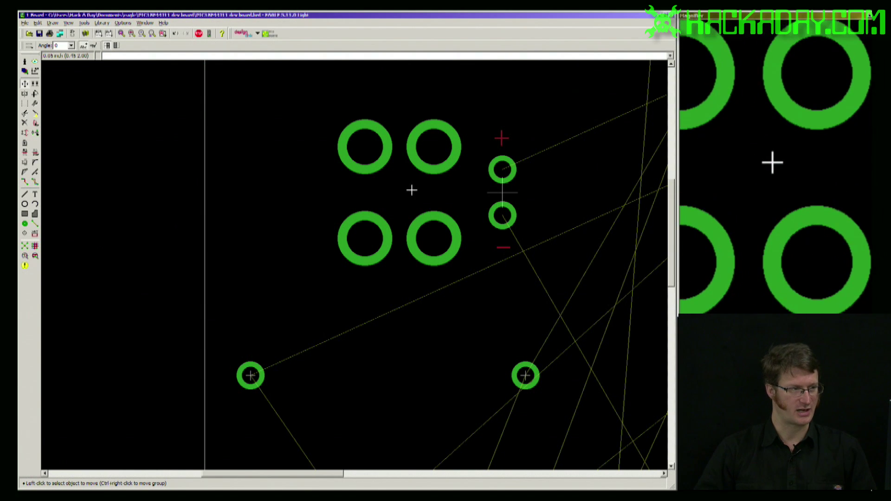
Close the gaps in the left column and upper row of header pins, adding the loose upper-left pin to the row
scroll(497, 408, "down", 5)
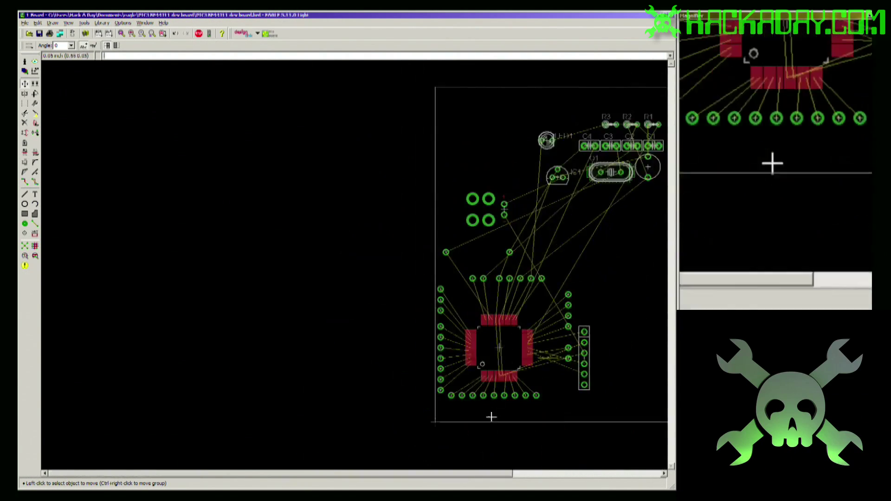
scroll(504, 405, "up", 2)
type("mov")
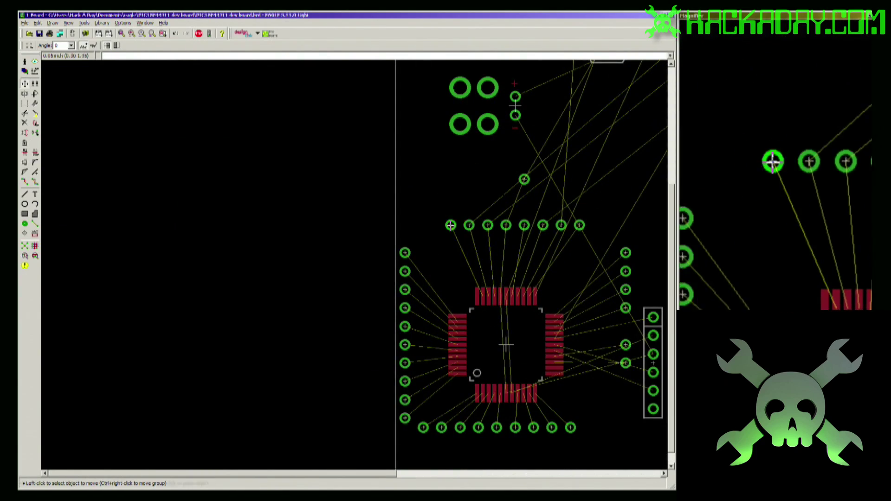
scroll(475, 196, "down", 3)
scroll(475, 197, "down", 1)
scroll(474, 217, "up", 4)
scroll(474, 216, "down", 4)
scroll(514, 135, "up", 2)
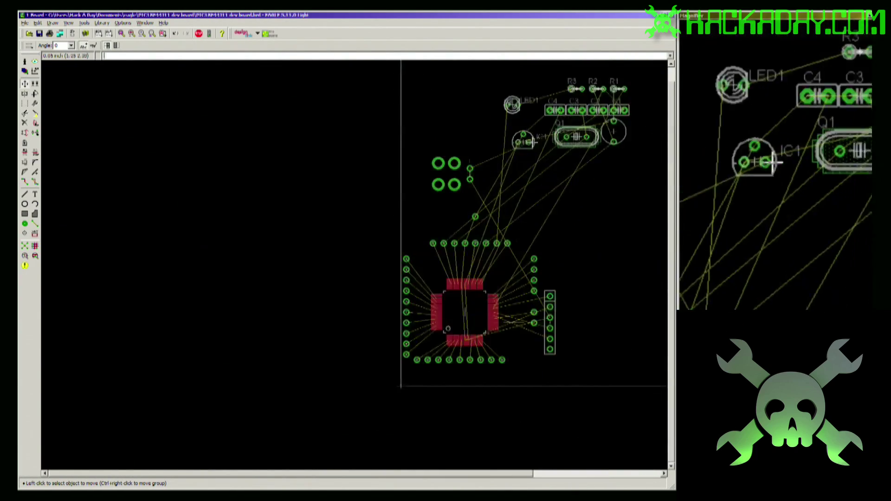
Rotate IC1 by 180 degrees and place it beside the power leads, and put crystal Q1 above the upper row's left end
left_click(525, 140)
right_click(506, 185)
right_click(506, 185)
scroll(506, 185, "up", 6)
left_click(456, 135)
scroll(448, 208, "down", 4)
left_click(381, 228)
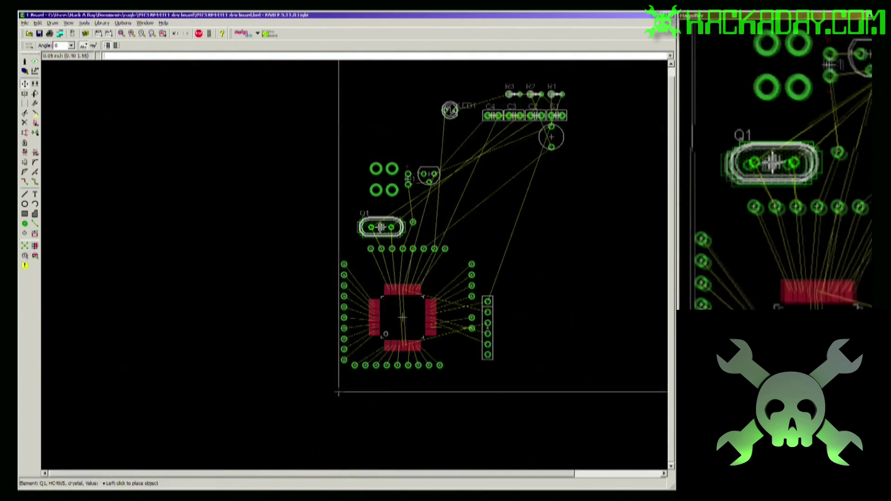
Turn capacitors C3 and C2 upright and place them side by side above crystal Q1
left_click(515, 119)
right_click(402, 204)
right_click(402, 204)
right_click(398, 204)
left_click(393, 202)
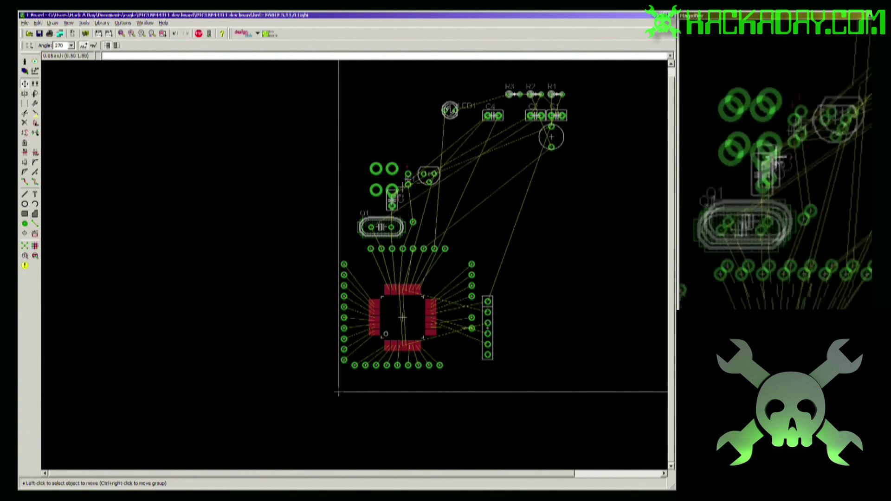
left_click(536, 118)
right_click(366, 198)
Shift the power leads and IC1 up and to the left, clear of the capacitors above the crystal
left_click(384, 179)
left_click(369, 163)
left_click(408, 180)
left_click(392, 163)
left_click(429, 174)
left_click(413, 158)
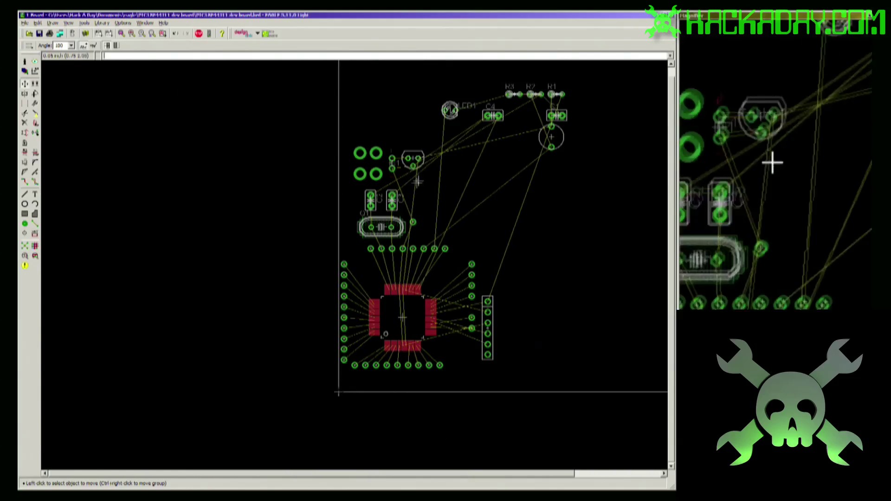
Move C2 and C3 to opposite ends of crystal Q1 and two header pins below the power leads
left_click(371, 200)
left_click(349, 227)
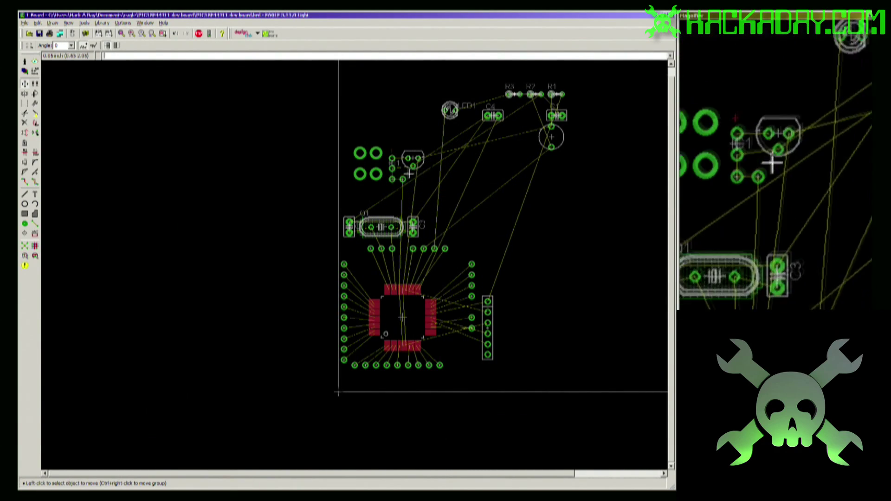
Move C4 and C1 near IC1, and place C1 upright directly beside IC1 with C4 below it
left_click(494, 116)
left_click(440, 168)
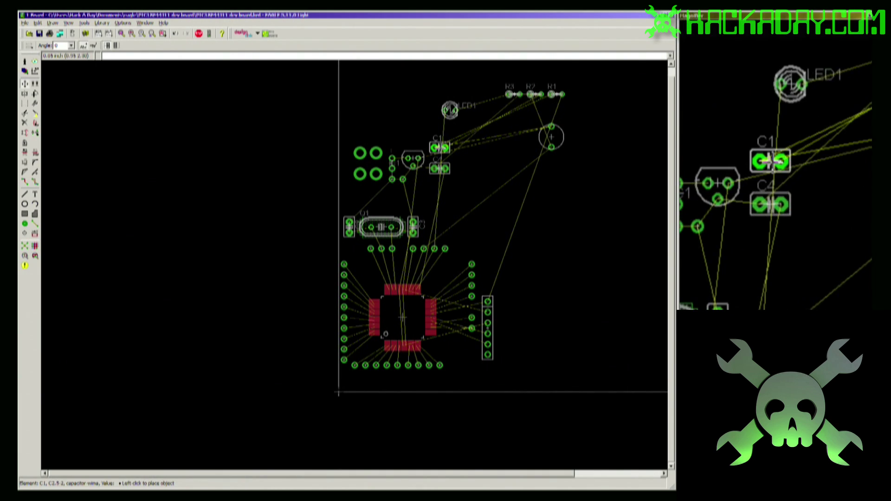
scroll(310, 163, "up", 5)
left_click(570, 180)
left_click(613, 220)
left_click(571, 127)
right_click(545, 166)
right_click(545, 166)
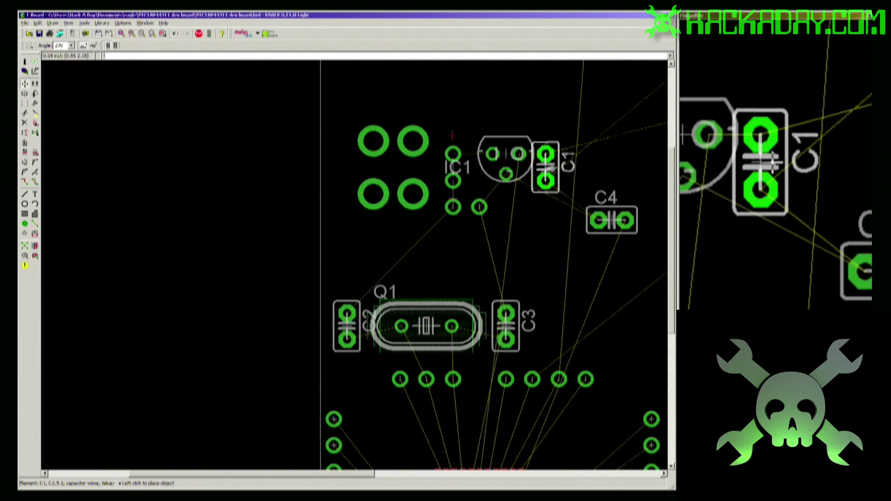
left_click(558, 166)
Rotate capacitor C4 to 270 degrees and place it beside the right end of the microcontroller's top pads
scroll(438, 113, "down", 4)
left_click(523, 166)
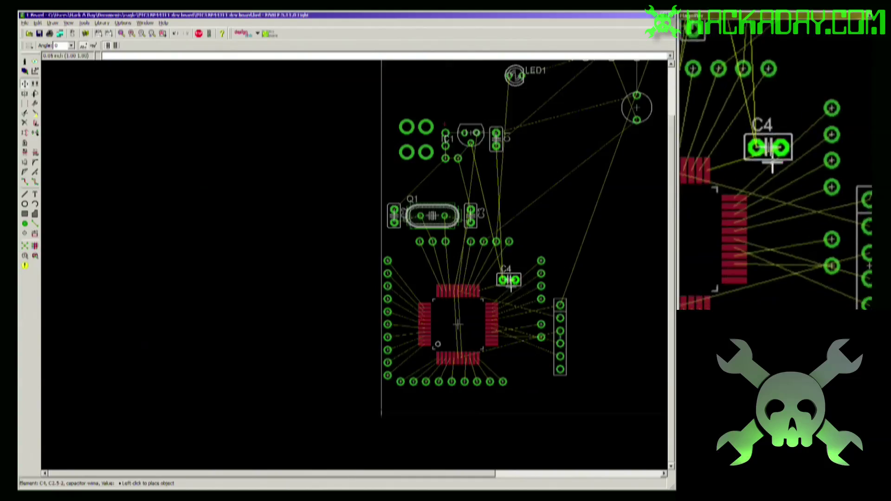
scroll(504, 285, "up", 5)
right_click(484, 278)
right_click(484, 278)
right_click(483, 278)
left_click(473, 278)
Move the round button below C1, to the right of C3 and above the upper pin row
scroll(448, 209, "down", 4)
scroll(449, 226, "down", 4)
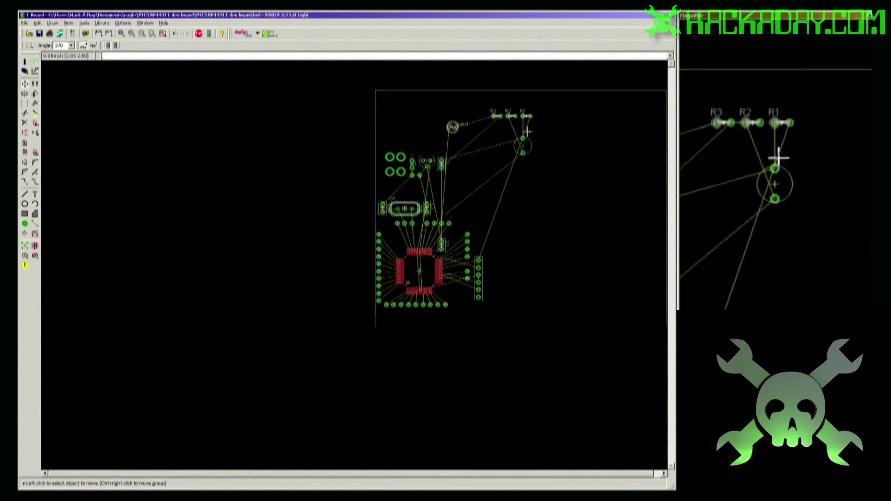
left_click(524, 143)
scroll(452, 203, "up", 5)
left_click(409, 224)
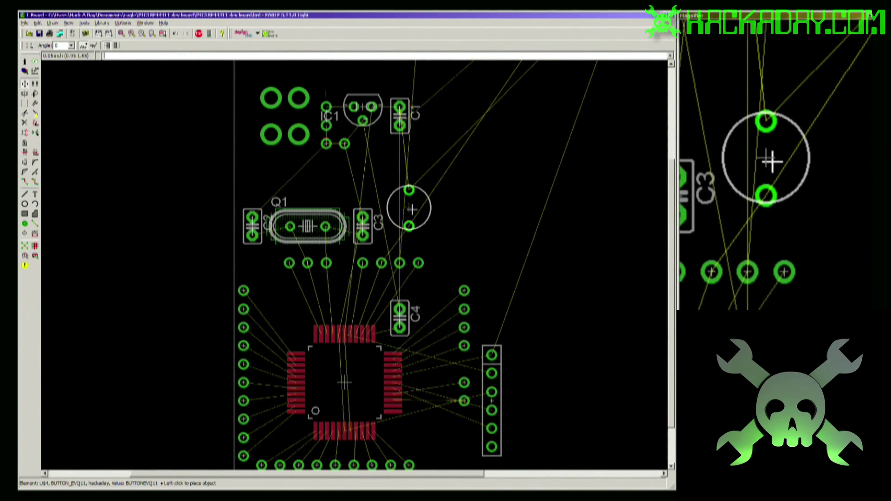
Rotate resistor R3 to 90 degrees and place it to the right of C1, above the button
scroll(473, 185, "down", 5)
left_click(394, 251)
scroll(391, 263, "up", 5)
left_click(392, 263)
scroll(387, 262, "down", 5)
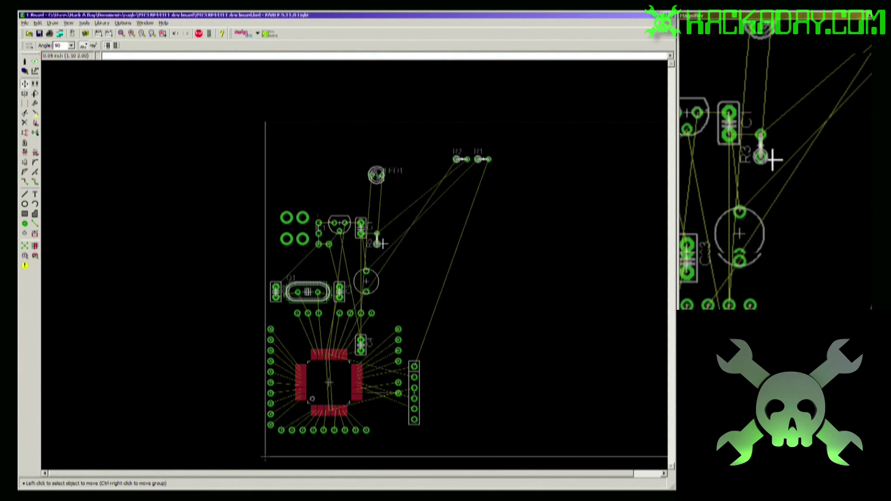
Place resistors R3 and R1 upright to the right of the ICSP header, and R2 upright to the right of the round button
left_click(473, 361)
left_click(481, 159)
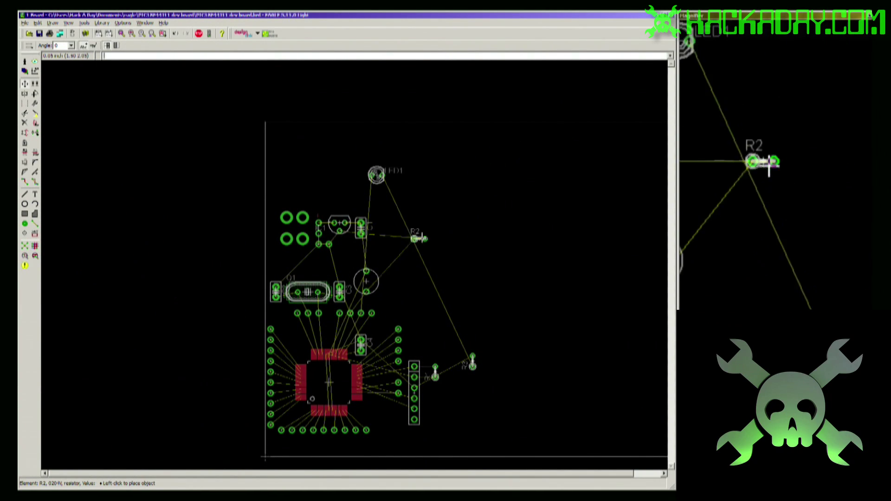
scroll(393, 282, "up", 4)
left_click(21, 249)
scroll(257, 171, "down", 5)
Move LED1 to the right of R2, rotate R3 to 180 degrees and place it directly below LED1
left_click(297, 124)
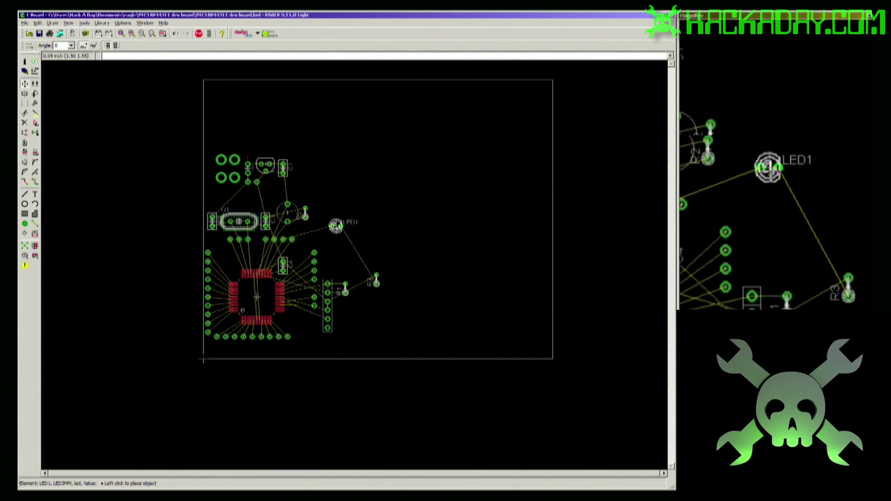
scroll(325, 246, "up", 3)
right_click(319, 198)
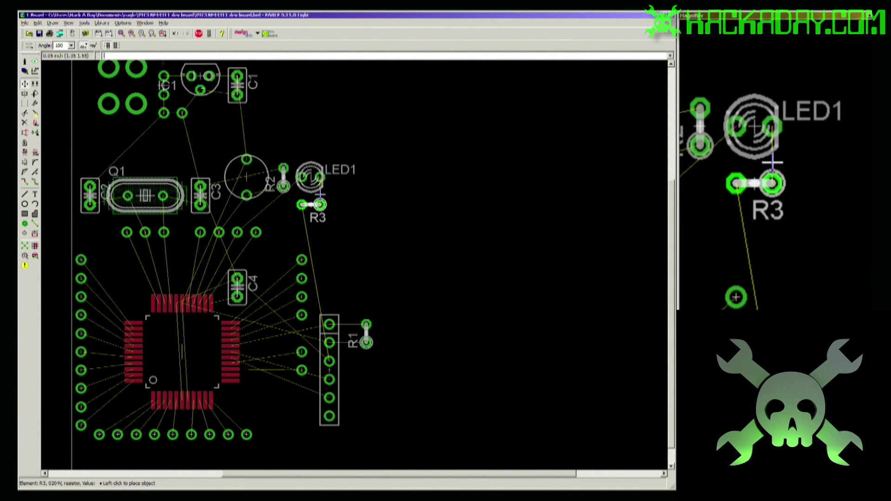
scroll(227, 269, "down", 4)
Move the ICSP header between the microcontroller and the right pin column, and place R1 upright beside the header's upper pins
left_click(297, 304)
scroll(297, 303, "up", 3)
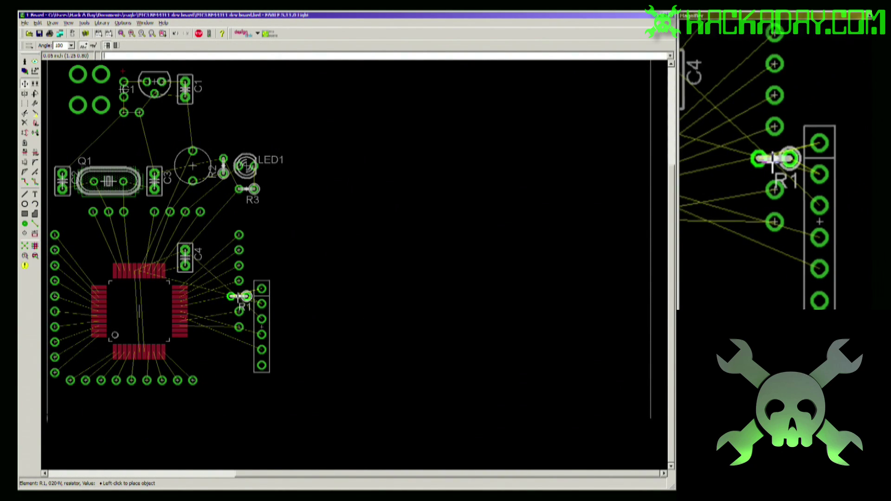
left_click(219, 265)
left_click(261, 326)
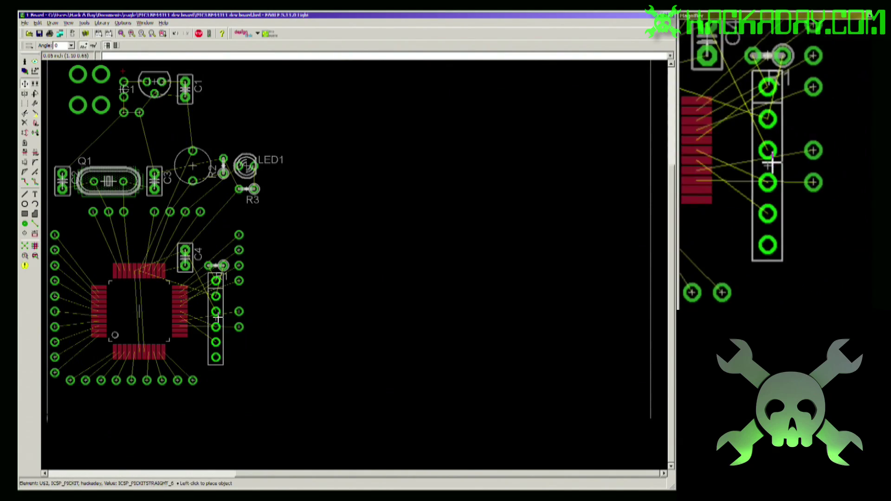
left_click(232, 292)
Shift the header pins above the microcontroller horizontally by one grid step to close the gap in the row
scroll(229, 289, "down", 2)
scroll(168, 230, "up", 4)
left_click(198, 223)
left_click(210, 223)
left_click(177, 223)
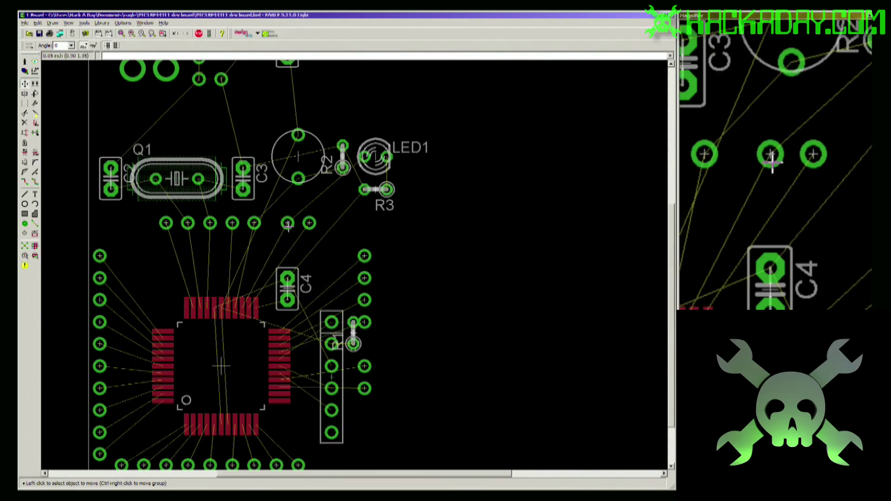
Group the header pins in the row above the microcontroller and move them down, closer to the chip
type("group")
key("Return")
left_click_drag(309, 238, 154, 211)
right_click(181, 251)
left_click(205, 328)
left_click(174, 275)
Group the header pins in the column left of the microcontroller and move them down 0.05 inch along the board edge
scroll(210, 232, "down", 3)
scroll(242, 314, "up", 4)
scroll(136, 314, "down", 2)
type("group")
key("Return")
left_click_drag(87, 185, 54, 381)
right_click(109, 232)
left_click(133, 308)
left_click(107, 231)
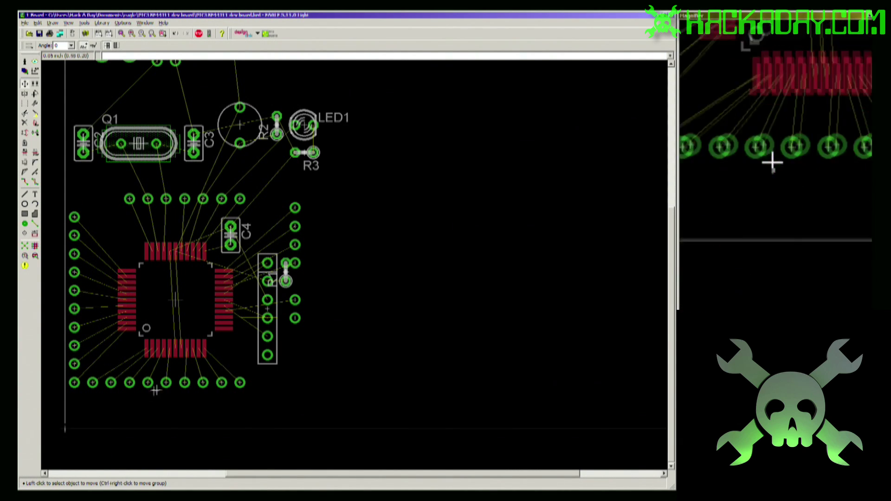
Group the header pins in the bottom row and move them down, clear of the left column's lowest pin
left_click_drag(272, 422, 86, 370)
right_click(218, 384)
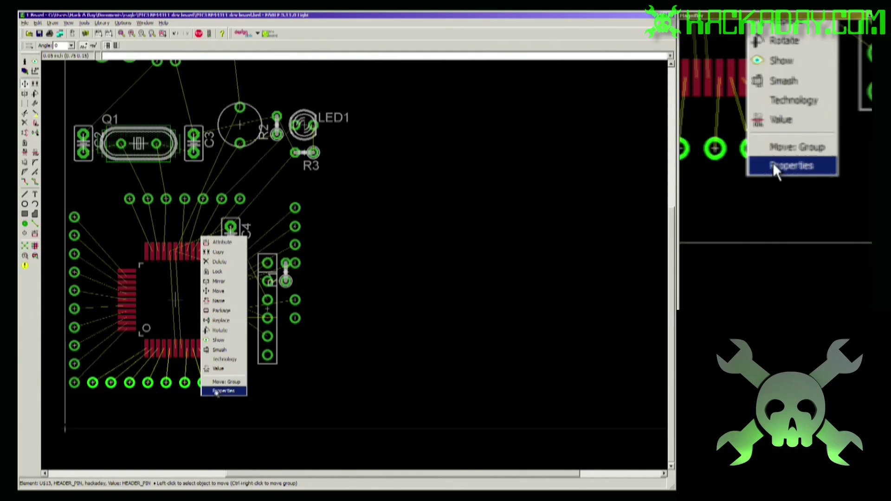
left_click(219, 386)
left_click(202, 422)
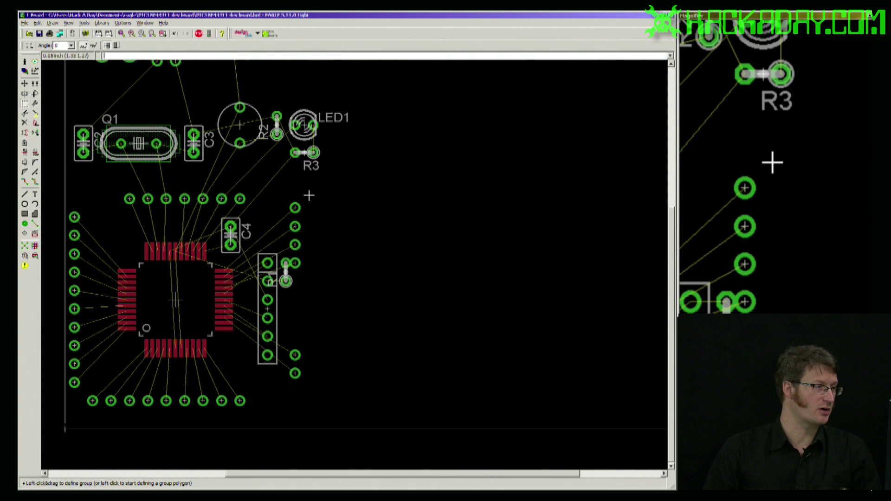
left_click_drag(282, 231, 279, 256)
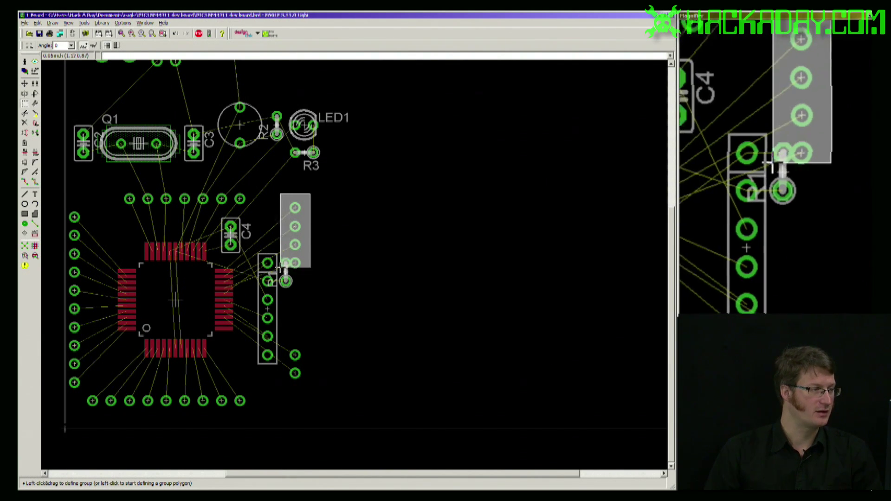
mouse_move(278, 270)
left_mouse_down()
mouse_move(286, 279)
mouse_move(282, 269)
left_mouse_up()
key("F7")
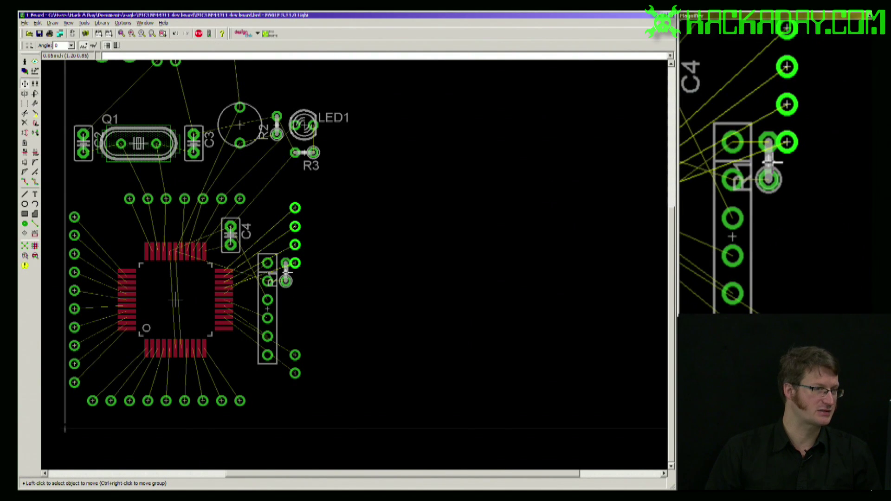
left_click(294, 207)
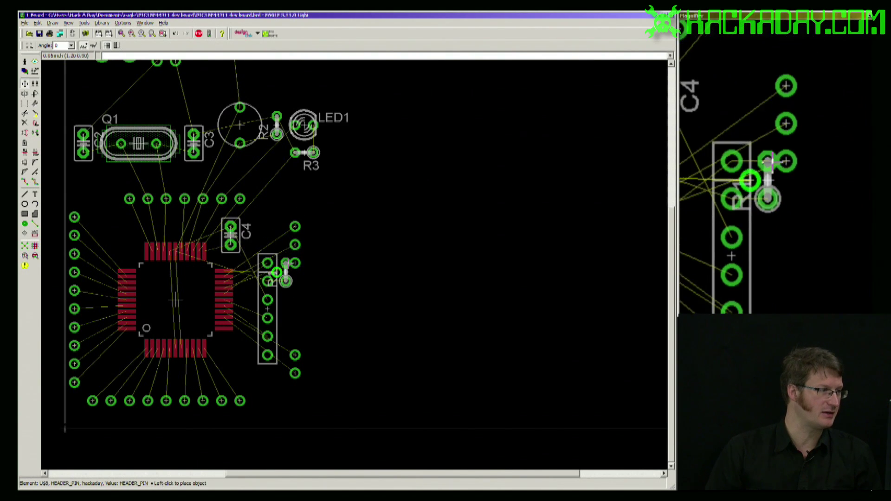
left_click(307, 212)
Group the right column's four upper pins with R1, move them up level with the top pin row, and place R1 back below them
type("ghrou")
key("Return")
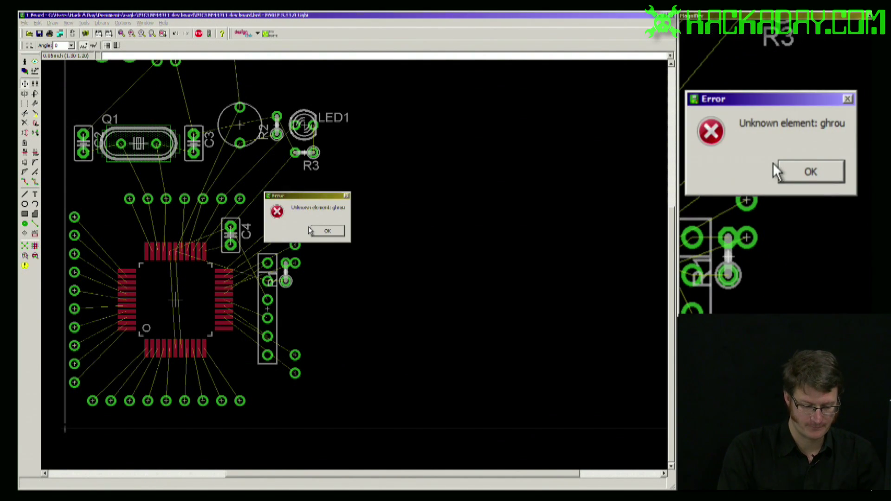
key("Return")
type("g")
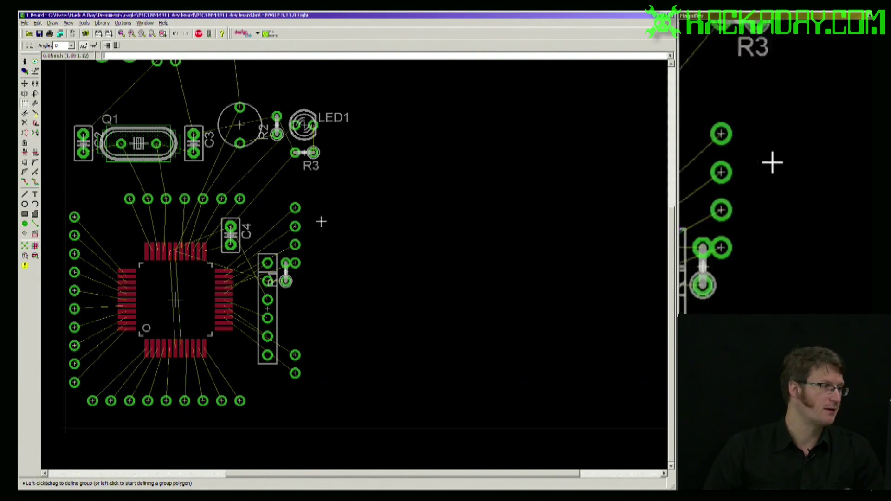
left_click_drag(304, 194, 280, 278)
key("F7")
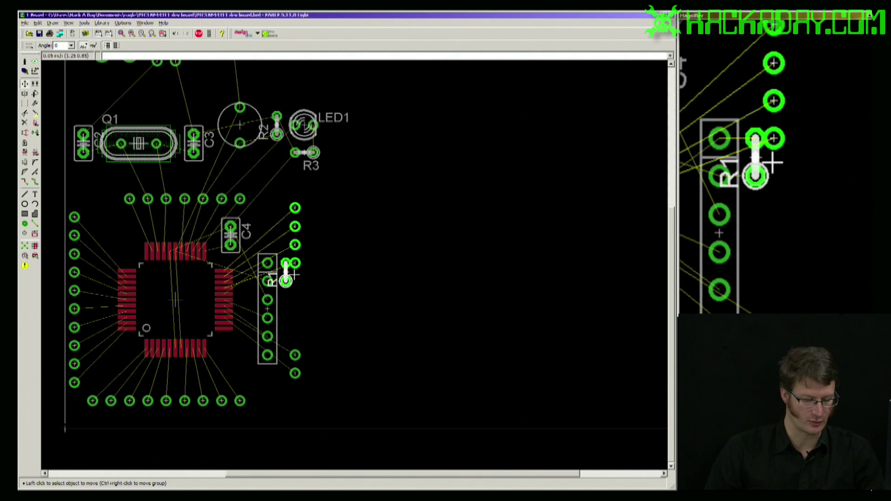
right_click(312, 244)
left_click(325, 258)
left_click(315, 235)
left_click(286, 274)
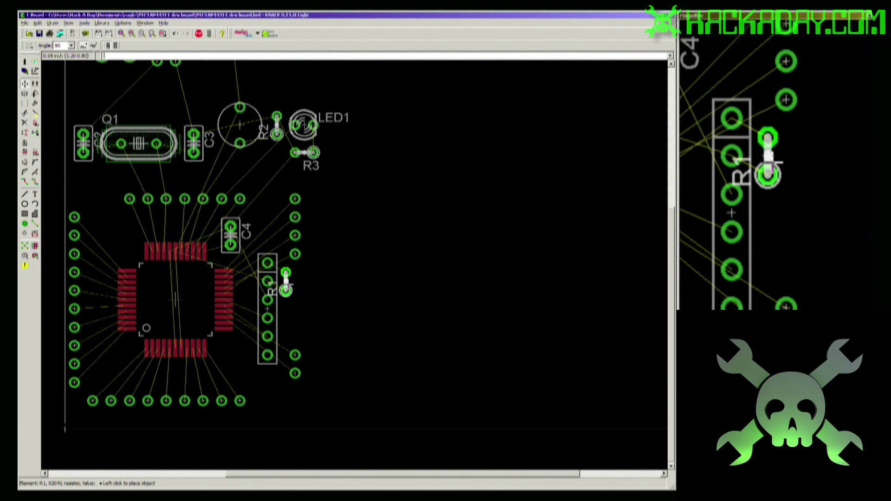
left_click(287, 283)
Group the power leads, IC1 and C1 and move them down and left, close above crystal Q1
scroll(357, 298, "down", 3)
left_click_drag(205, 117, 315, 167)
right_click(310, 166)
left_click(324, 179)
left_click(300, 192)
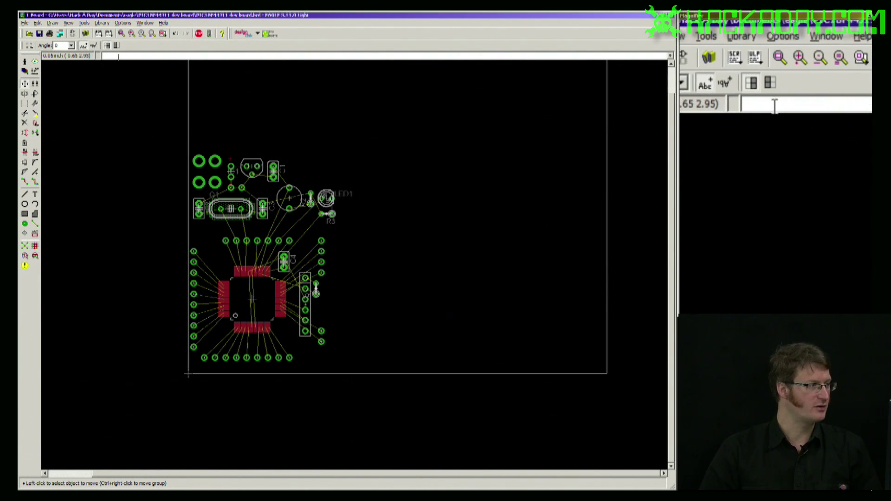
Start the Route tool and check the board's grid settings
left_click(26, 184)
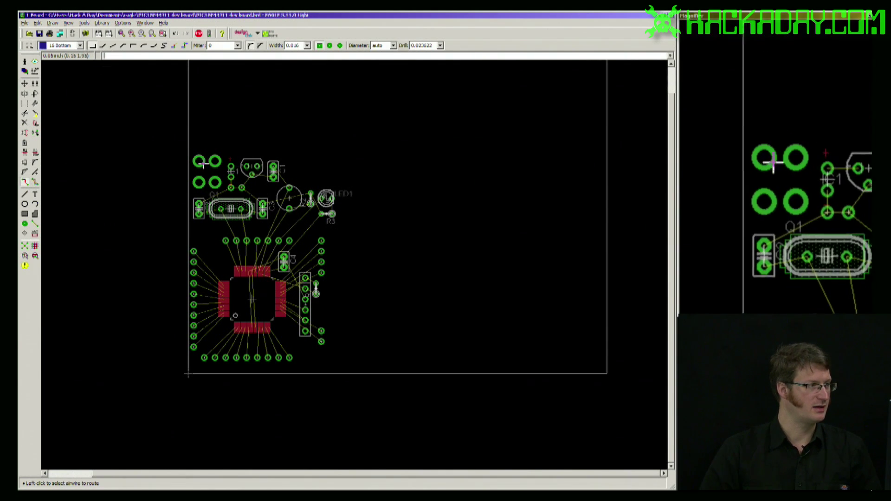
scroll(216, 207, "up", 3)
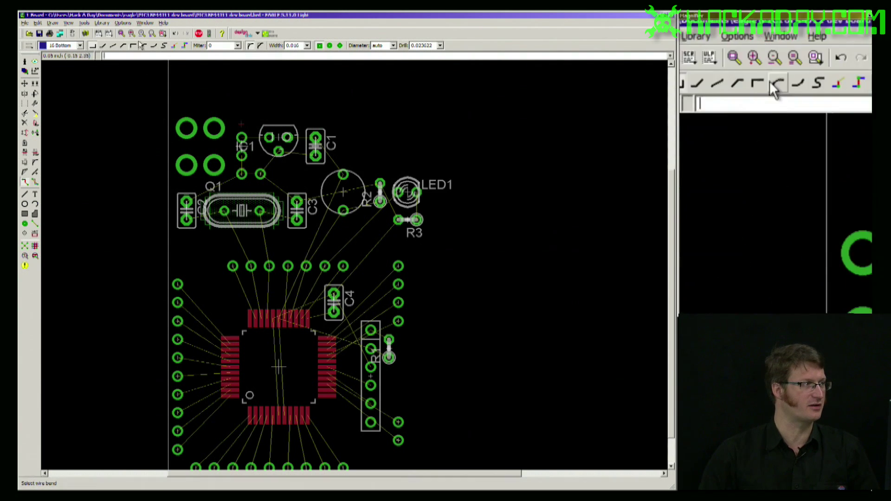
left_click(68, 23)
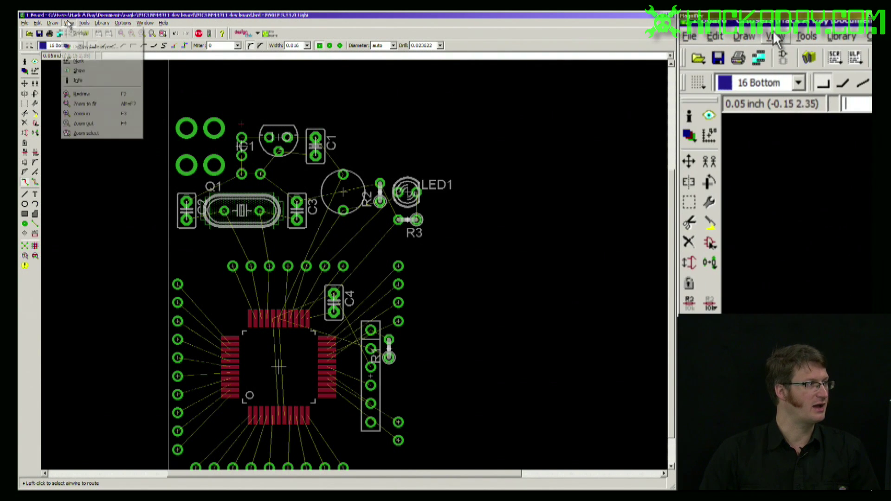
left_click(76, 34)
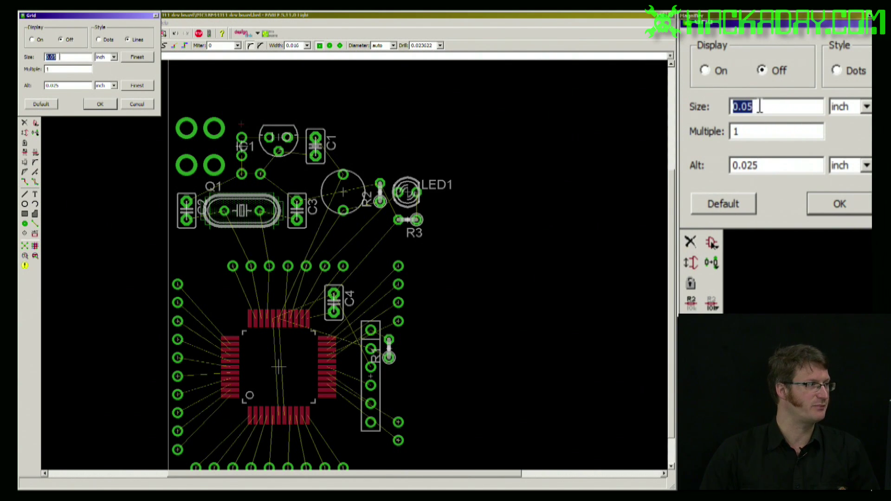
left_click(144, 107)
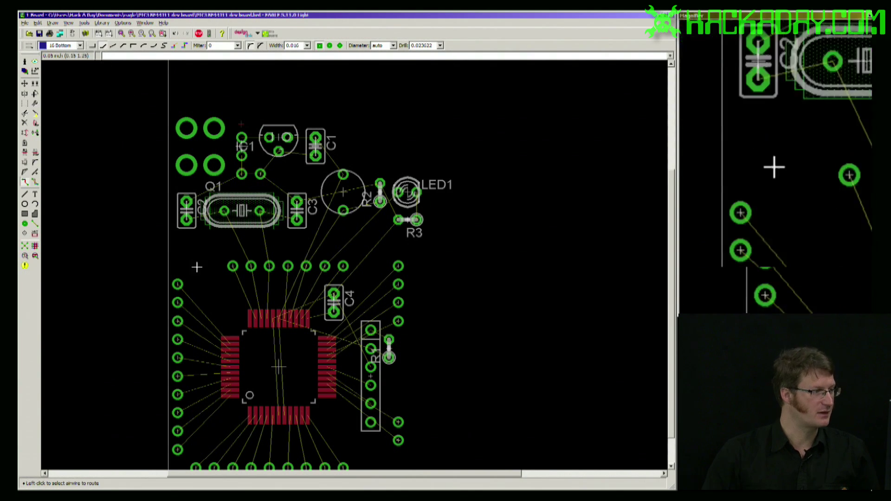
Route a top-layer trace from the second pad on the microcontroller's left side to the uppermost pin of the left column
left_click(220, 342)
left_click(220, 342)
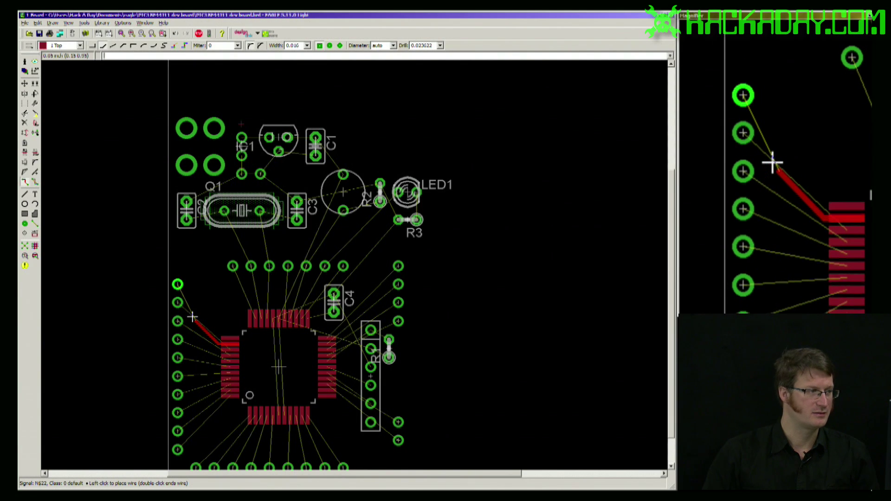
left_click(178, 284)
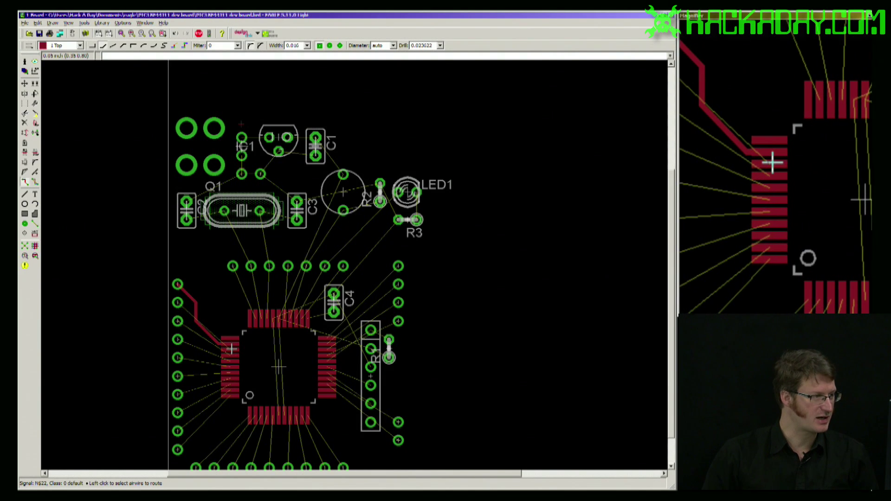
Try to route a top-layer trace from the left column's second pin to the microcontroller's third left pad, starting at the pin
left_click(177, 302)
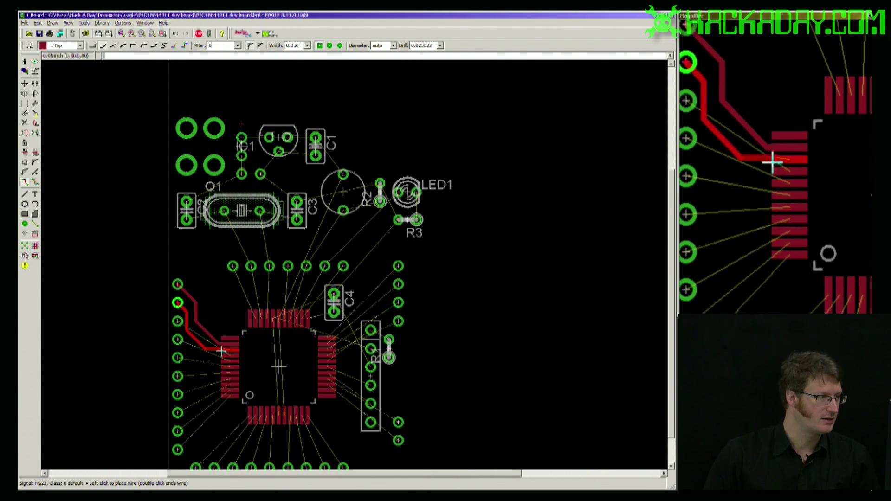
scroll(208, 347, "up", 5)
scroll(228, 348, "up", 2)
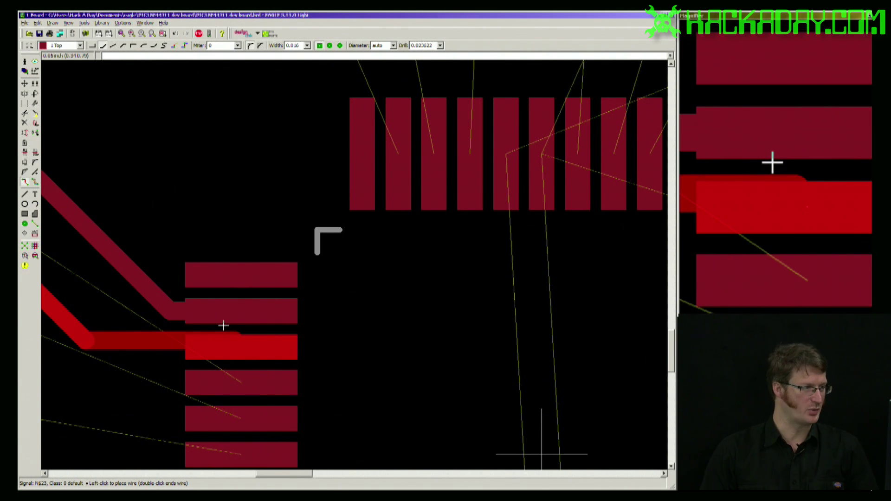
scroll(223, 325, "down", 5)
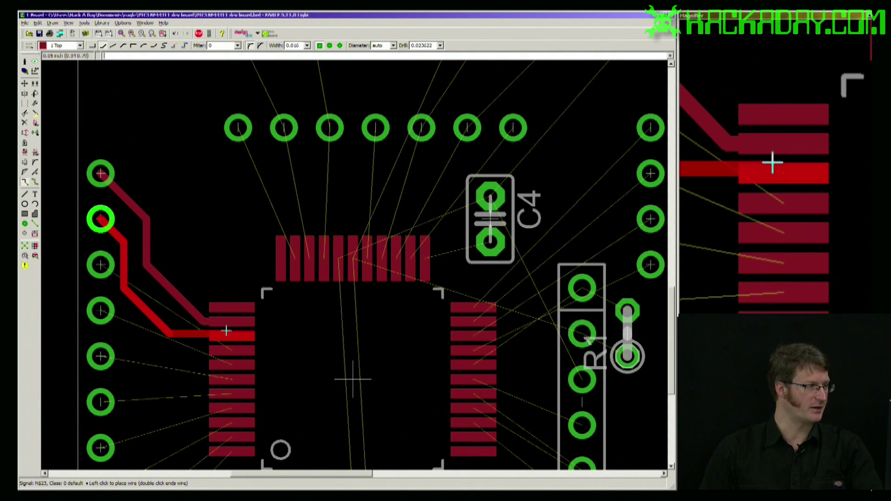
key("Escape")
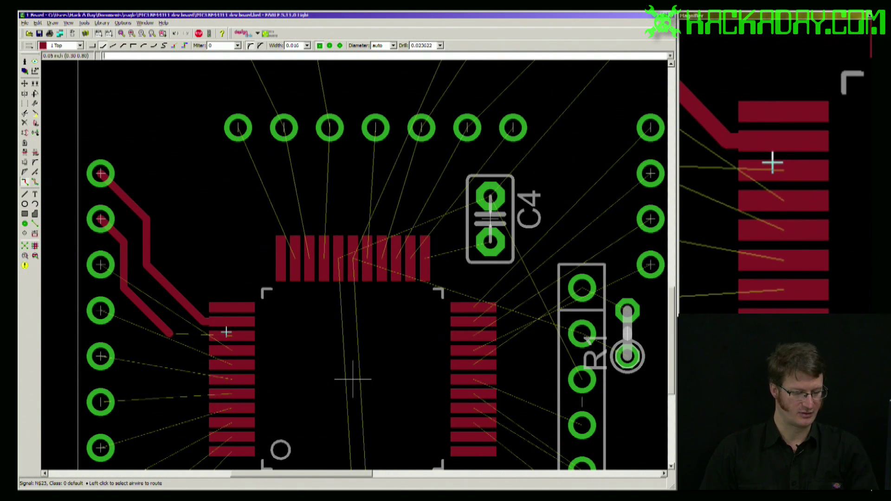
key("ctrl+z")
Route top-layer traces from the microcontroller's third and fourth left pads to the second and third pins of the left column
left_click(232, 336)
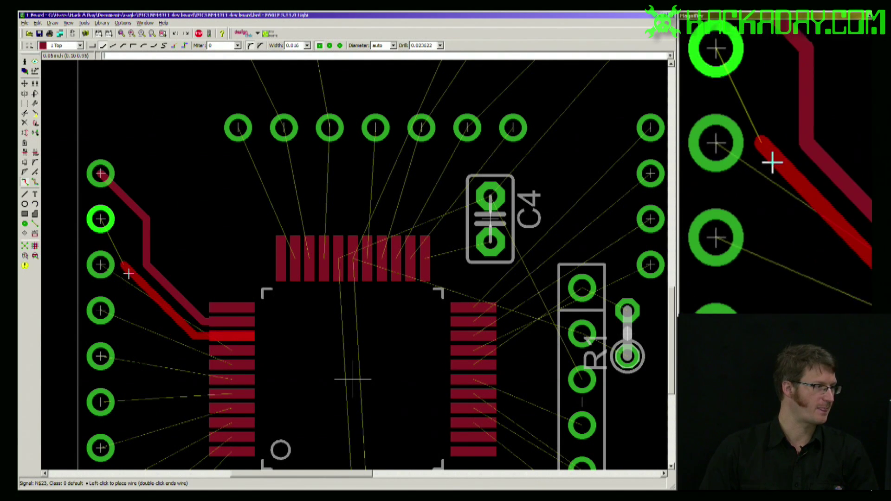
left_click(115, 223)
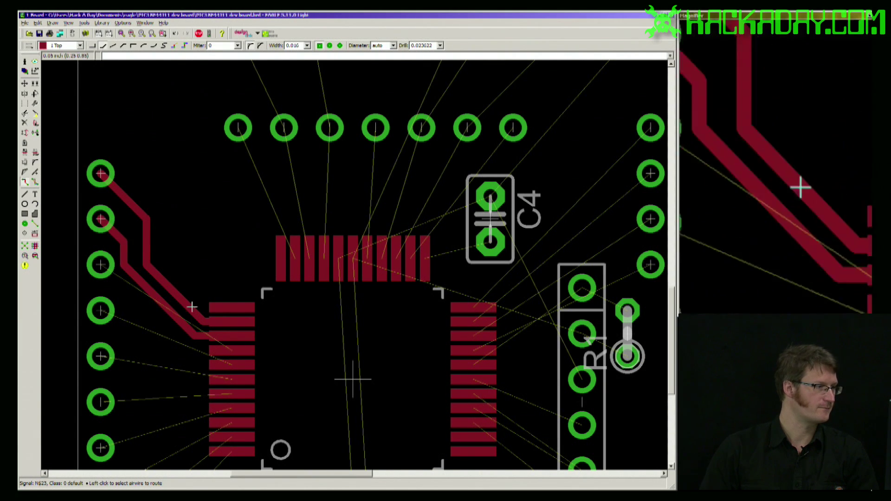
left_click(226, 348)
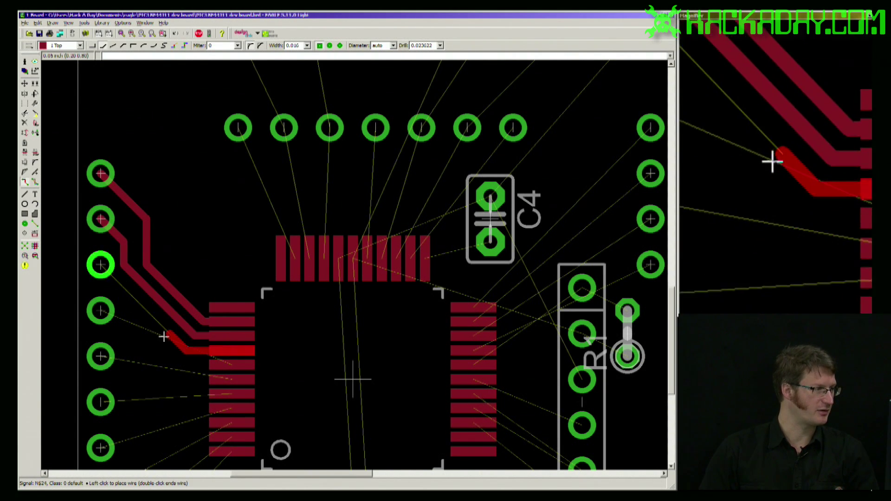
left_click(101, 265)
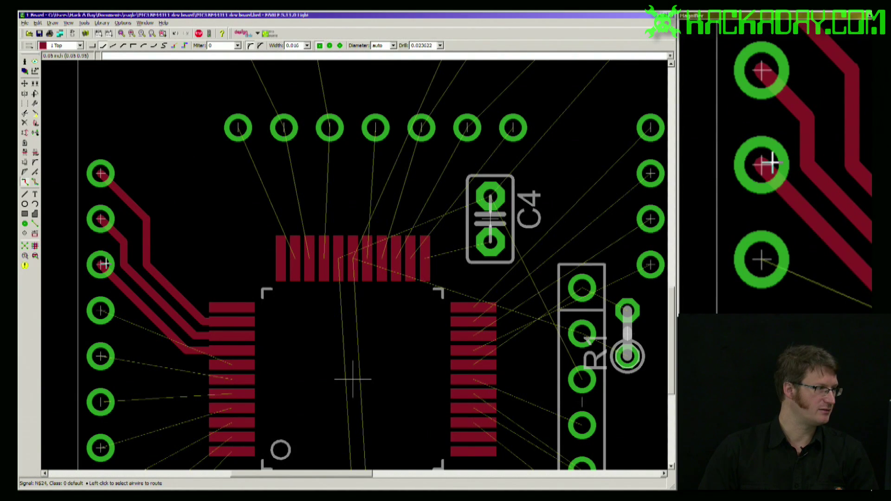
Route top-layer traces from the microcontroller's fifth, sixth and seventh left pads to the fourth, fifth and sixth pins of the left column
scroll(276, 293, "down", 5)
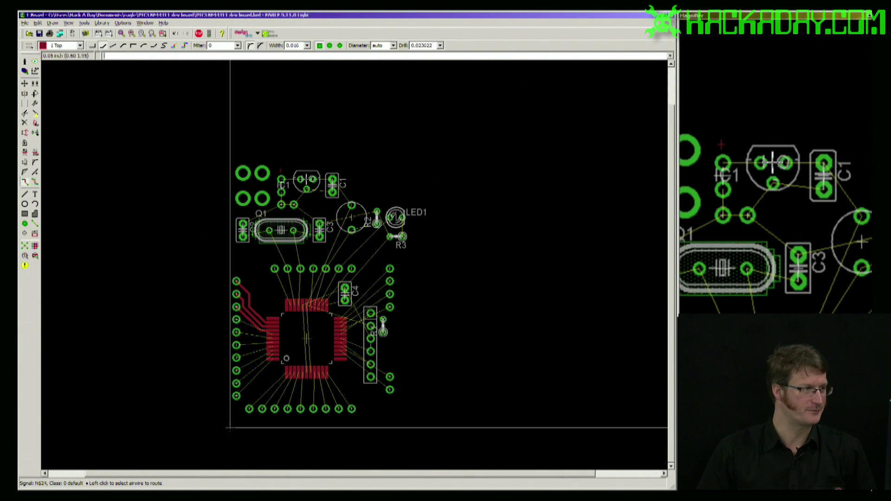
scroll(266, 336, "up", 3)
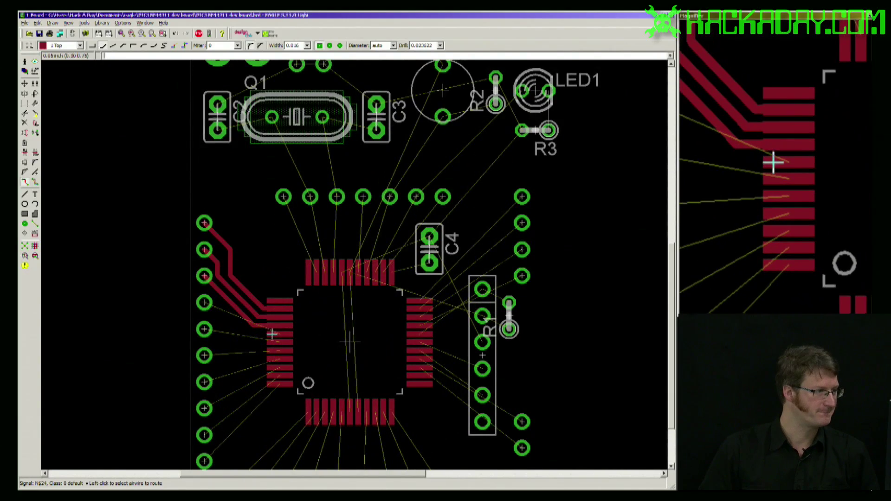
left_click(251, 336)
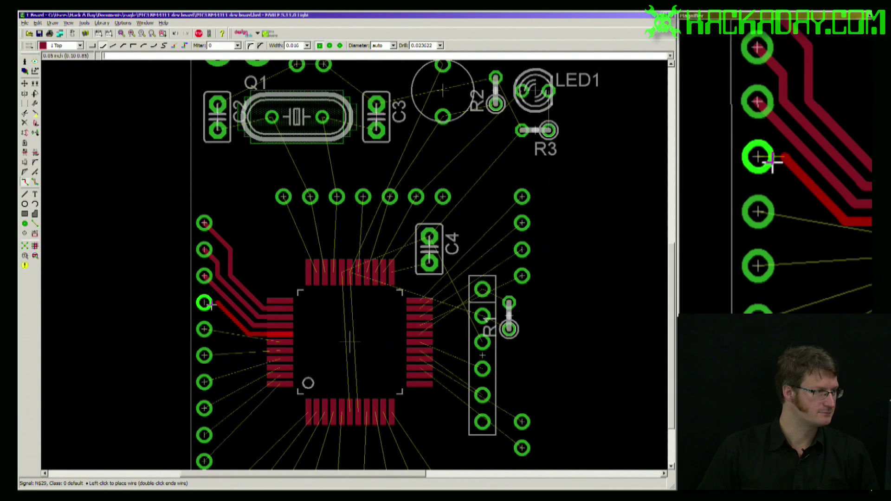
left_click(279, 343)
left_click(259, 342)
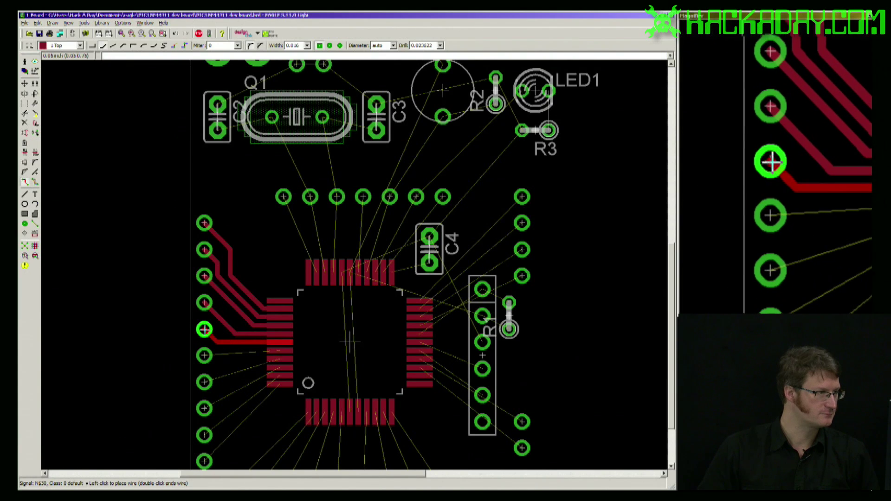
left_click(272, 351)
left_click(247, 355)
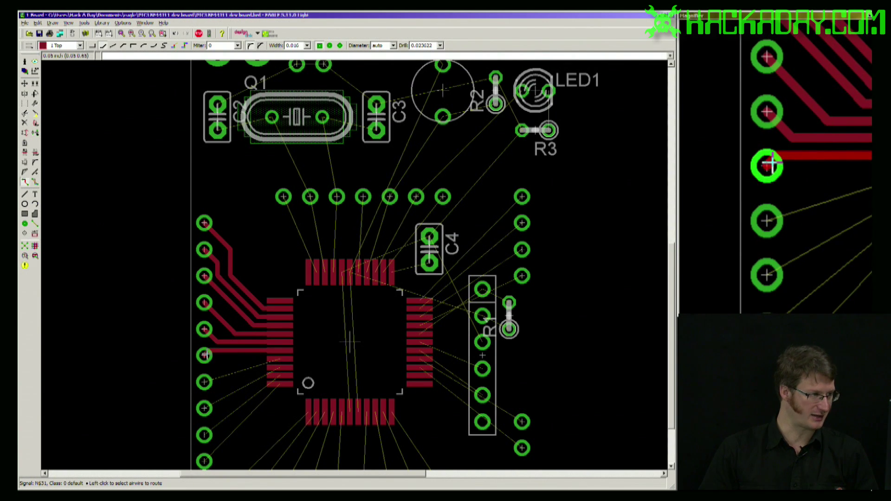
Route top-layer traces from the microcontroller's eighth to eleventh left pads to the remaining four lower pins of the left column
left_click(278, 362)
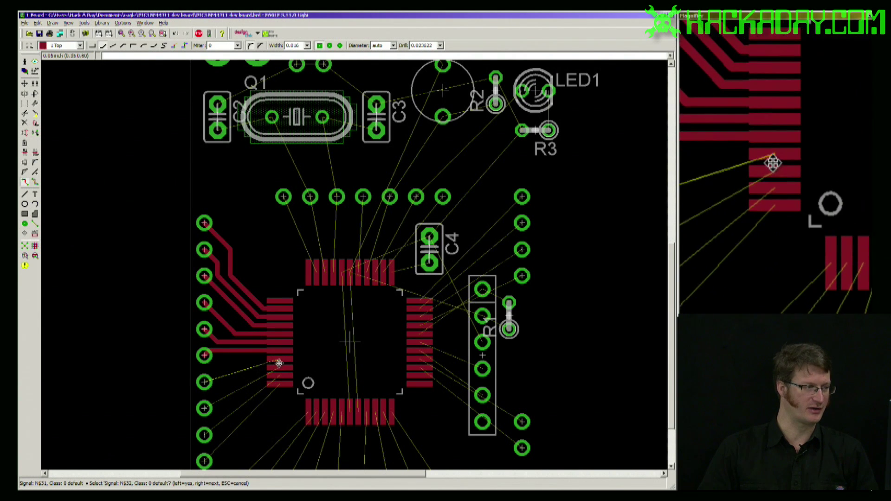
left_click(278, 362)
left_click(204, 380)
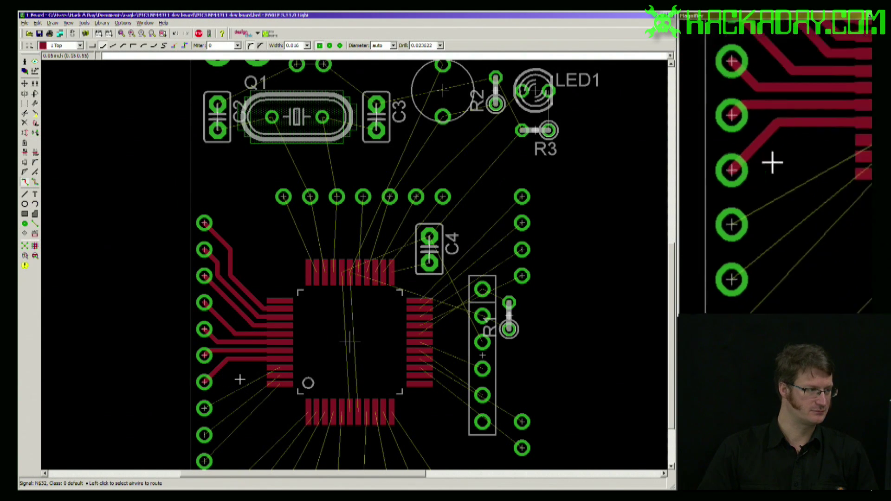
left_click(274, 369)
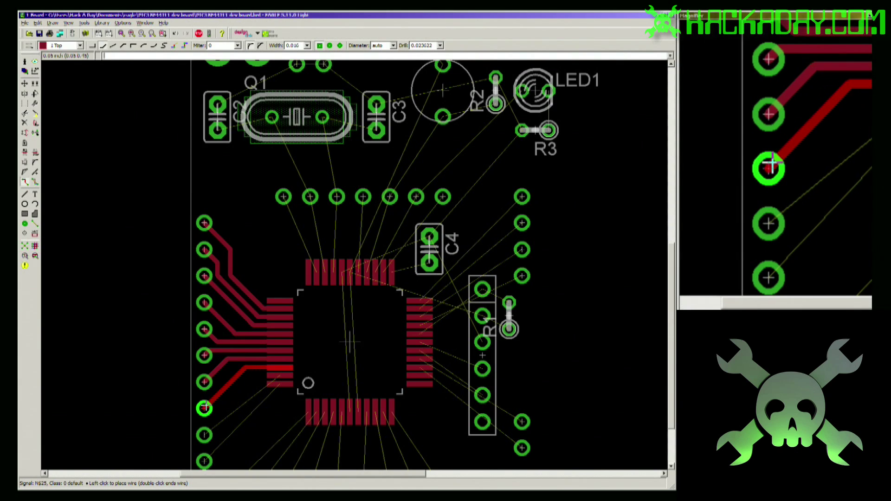
left_click(204, 407)
left_click(206, 434)
Route top-layer traces from the microcontroller's first four bottom pads to the first four pins of the bottom row, counting from the left
scroll(204, 435, "up", 1)
left_click(298, 284)
left_click(231, 361)
left_click(309, 287)
left_click(264, 362)
left_click(320, 295)
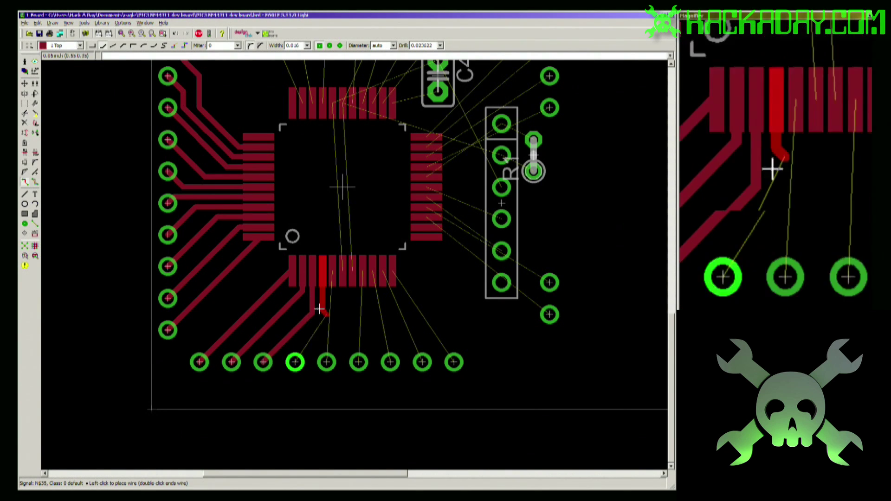
left_click(295, 361)
Route top-layer traces from the microcontroller's fifth and last four bottom pads to the remaining five pins of the bottom row
left_click(332, 282)
left_click(327, 361)
left_click(363, 279)
left_click(359, 362)
left_click(372, 285)
left_click(390, 361)
left_click(383, 284)
left_click(422, 362)
left_click(393, 282)
left_click(454, 362)
Route a top-layer trace from the microcontroller's ninth right pad below the six-pin header to the lowest pin of the right column
scroll(454, 361, "down", 1)
scroll(447, 274, "up", 1)
left_click(431, 262)
left_click(431, 261)
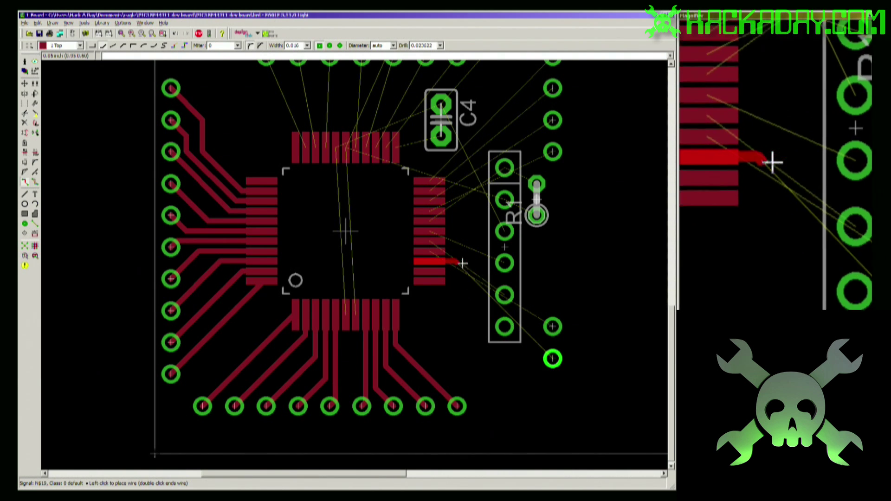
left_click(459, 263)
left_click(491, 361)
left_click(552, 358)
Route a top-layer trace from the right column's second-lowest pin between the six-pin header's last two pins to the microcontroller's eighth right pad
left_click(552, 326)
left_click(521, 312)
left_click(473, 296)
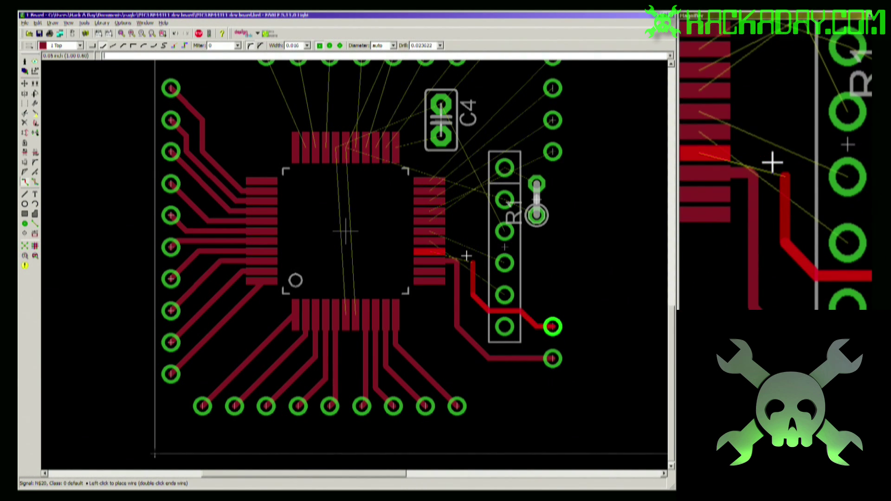
key("ctrl+z")
key("ctrl+z")
left_click(433, 253)
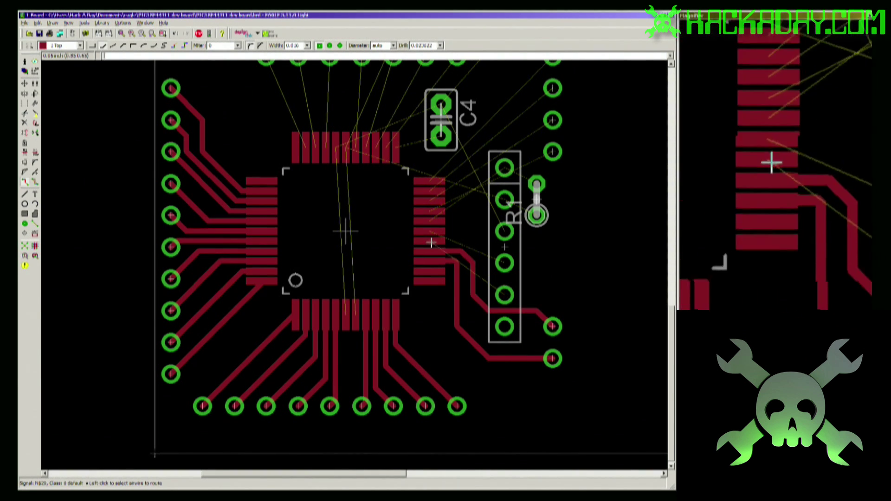
Set the grid's alternate spacing to 0.0125 inch
left_click(431, 243)
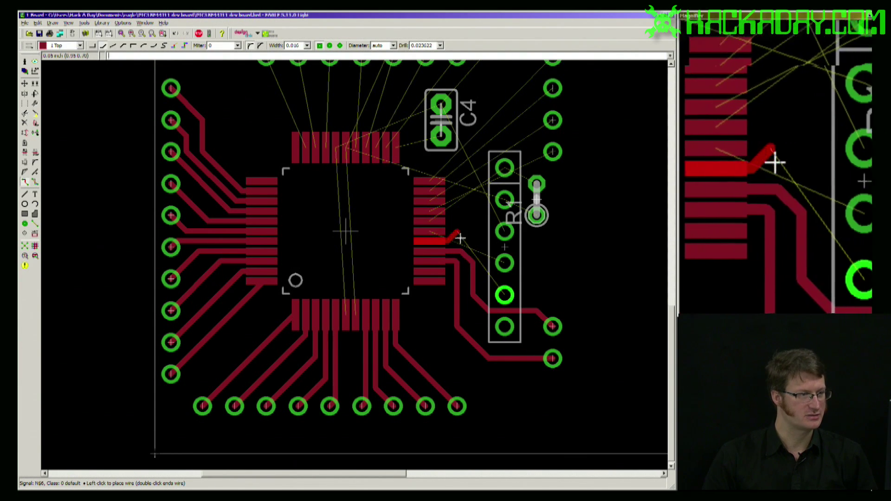
left_click(68, 23)
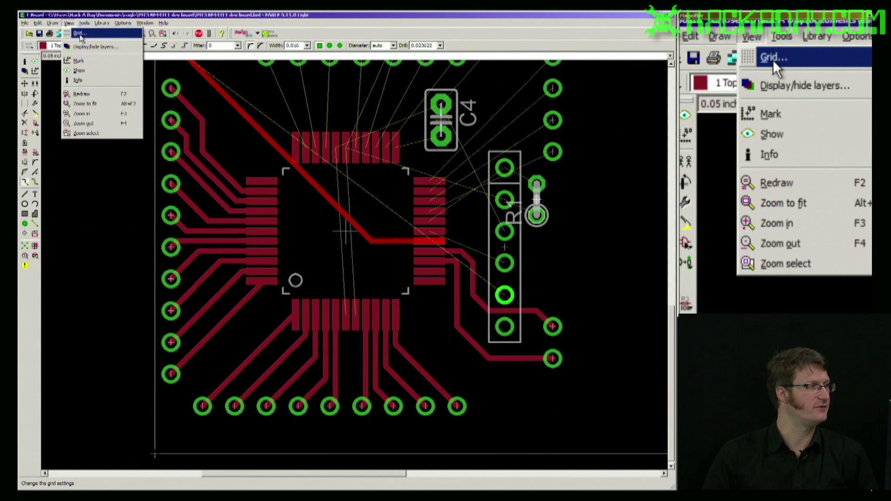
left_click(80, 33)
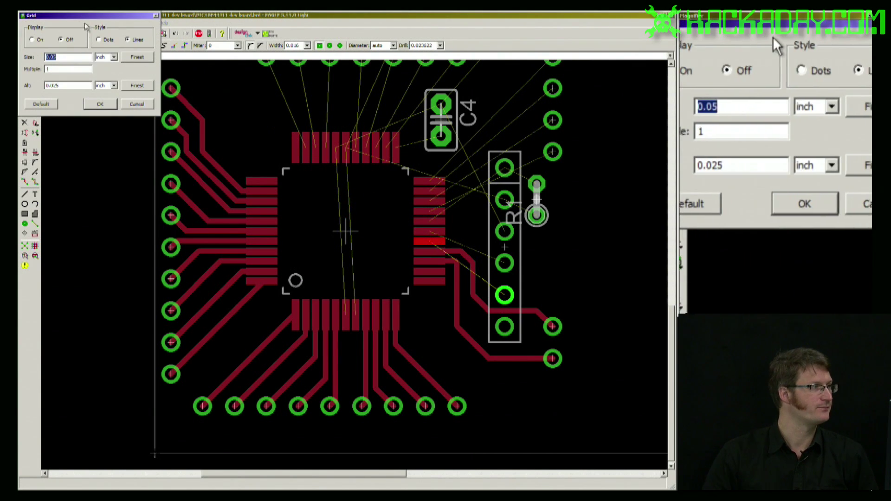
left_click_drag(86, 15, 370, 152)
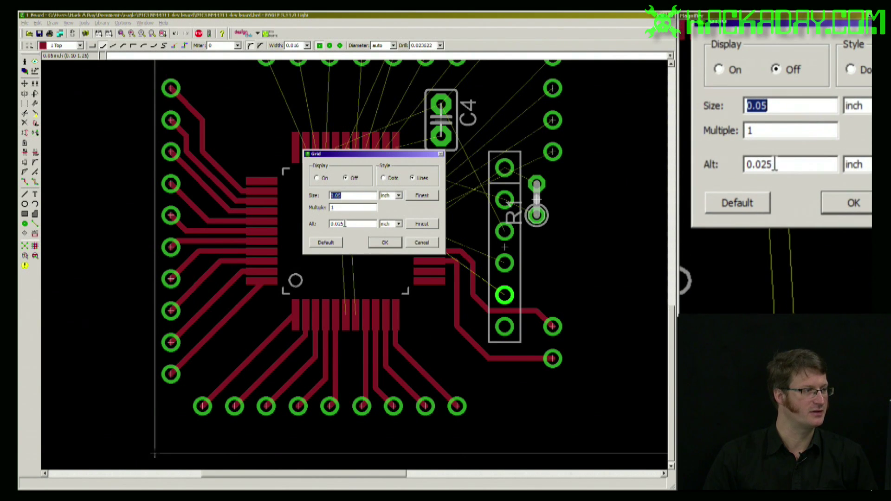
left_click_drag(346, 224, 339, 224)
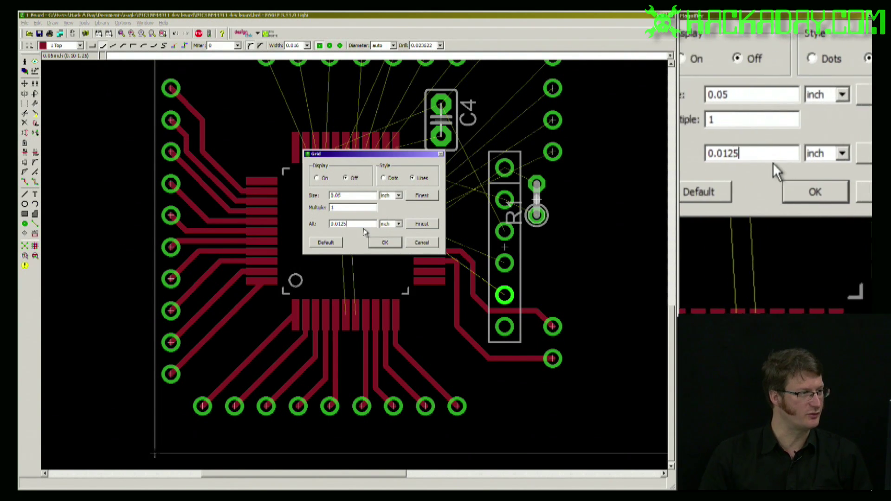
left_click(385, 242)
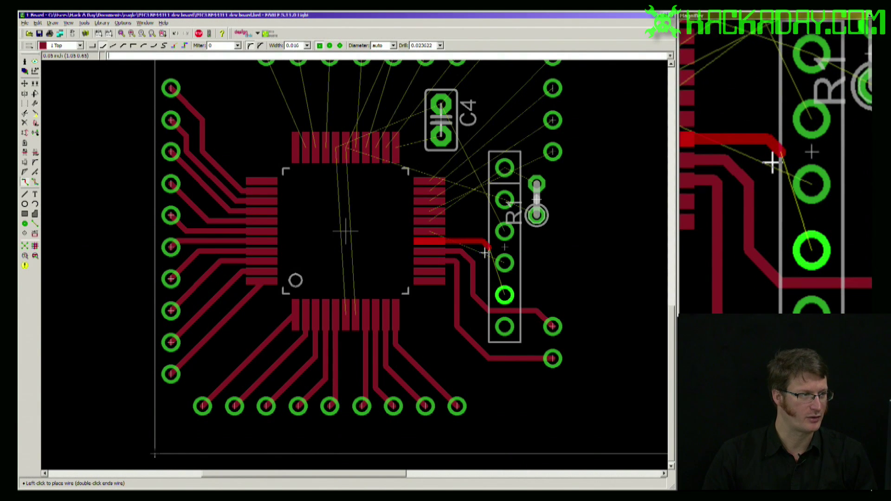
Route top-layer traces from the microcontroller's seventh, sixth and fifth right pads to the six-pin header on the alternate grid, continuing the fifth pad's trace to R1
key("alt")
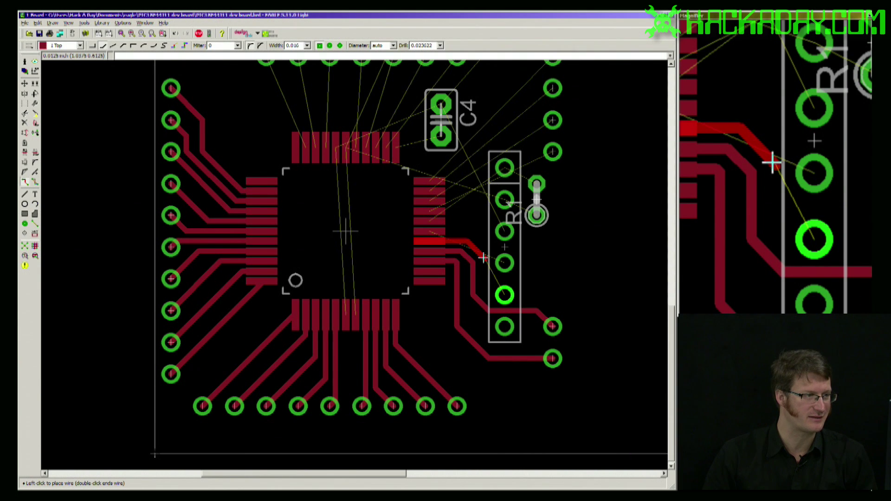
left_click(502, 294)
left_click(429, 234)
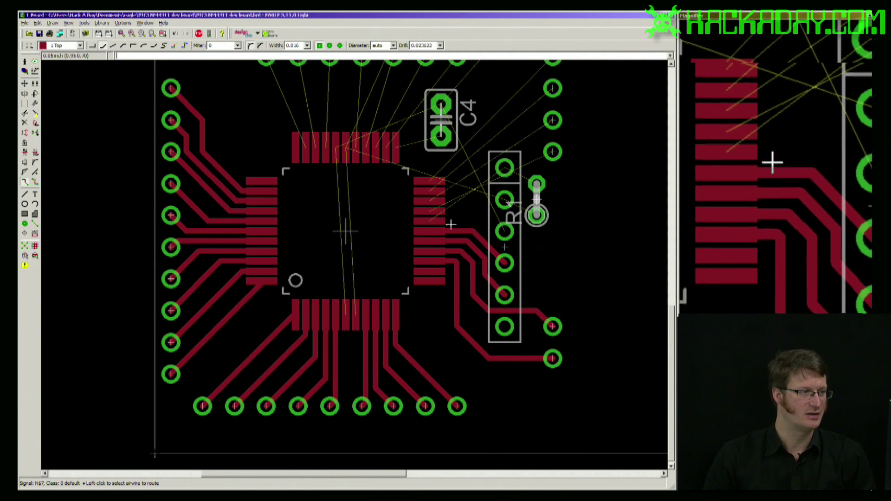
left_click(473, 199)
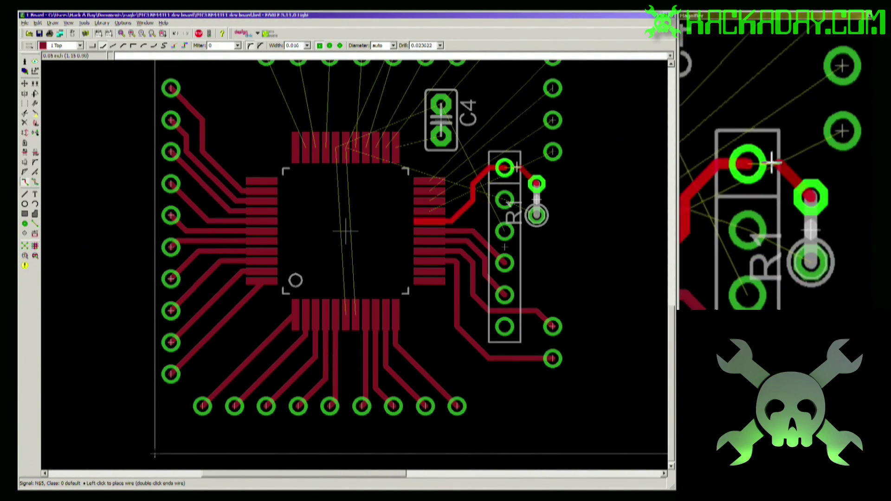
left_click(504, 201)
Route a top-layer trace from the microcontroller's rightmost top pad to C4's lower pin
scroll(504, 201, "down", 2)
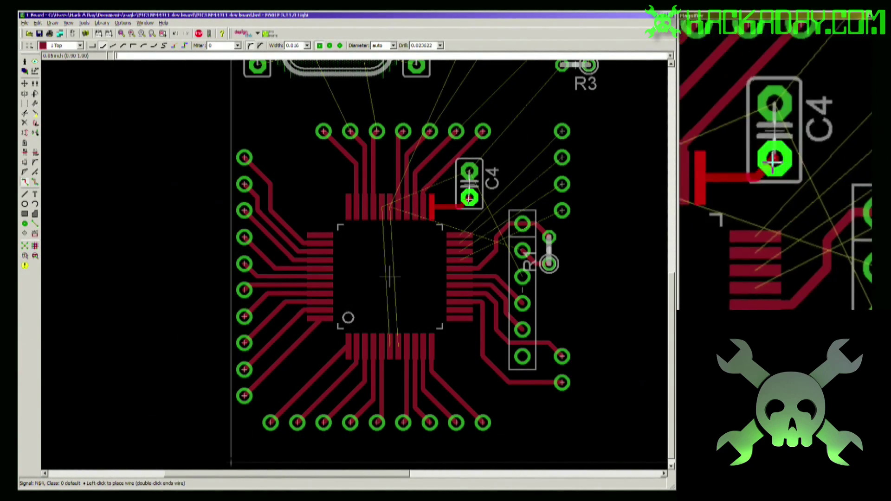
left_click(469, 199)
scroll(469, 198, "down", 2)
scroll(446, 291, "up", 3)
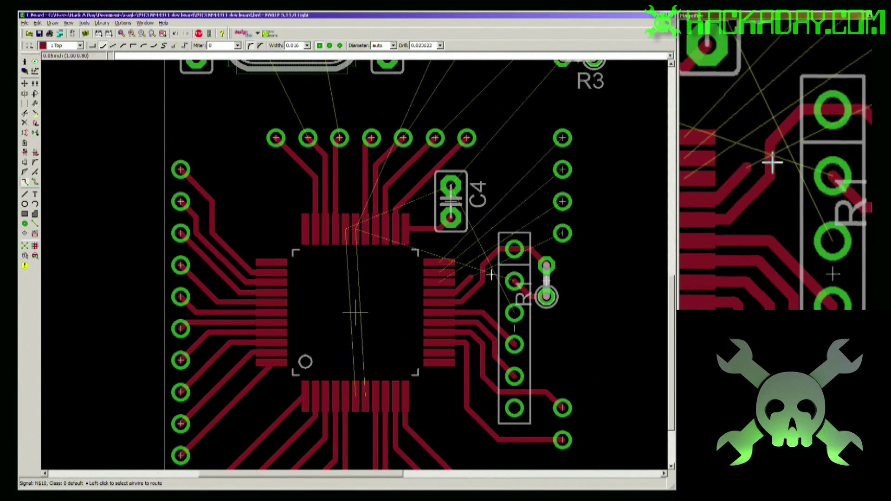
Try to group the right pin column, six-pin header and R1 with a rectangular selection
scroll(530, 307, "down", 2)
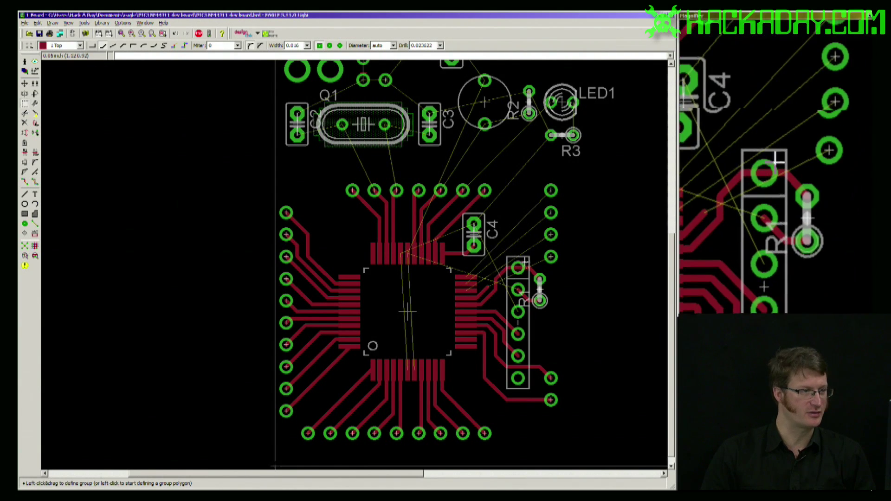
left_click_drag(577, 170, 485, 423)
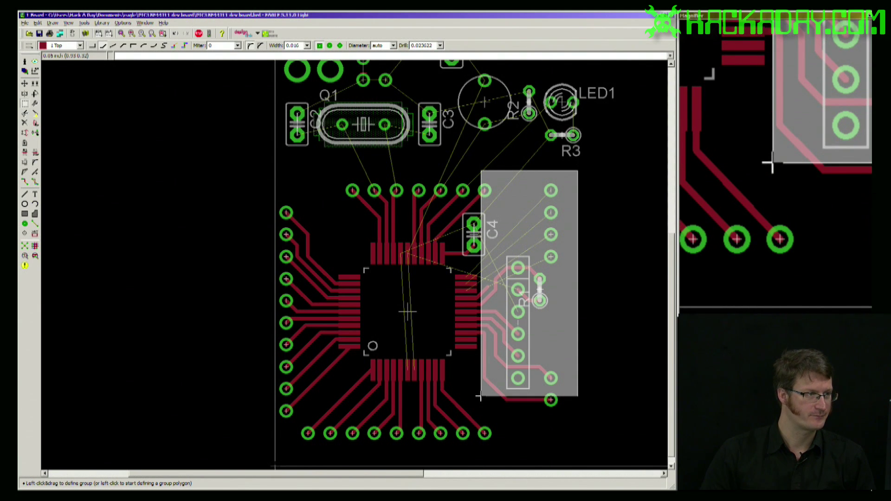
mouse_move(480, 397)
left_mouse_down()
mouse_move(525, 378)
mouse_move(492, 362)
mouse_move(481, 414)
mouse_move(462, 215)
mouse_move(491, 184)
mouse_move(481, 215)
mouse_move(496, 390)
mouse_move(481, 409)
left_mouse_up()
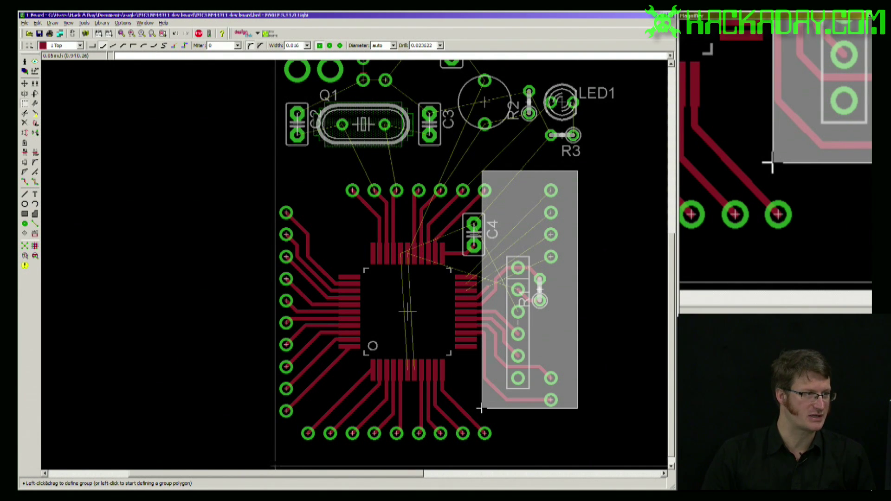
left_click_drag(482, 409, 497, 407)
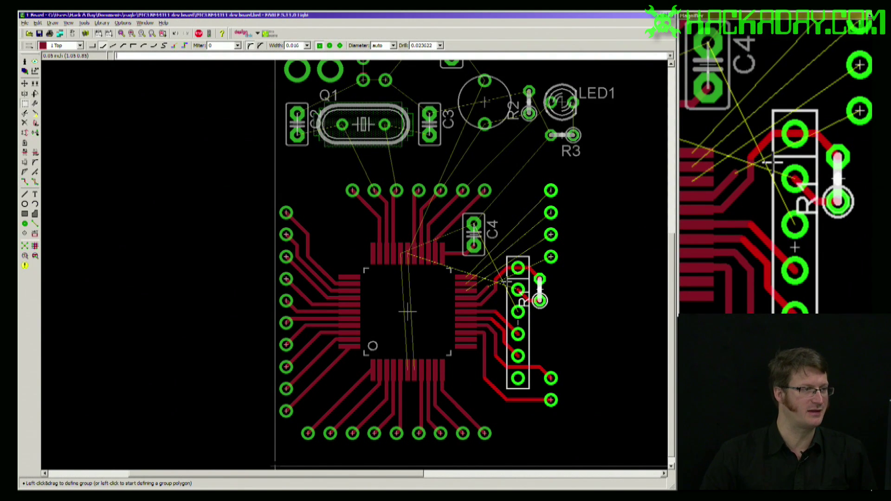
Define a polygon group around the right pin column, six-pin header, R1 and their traces, leaving out C4 and the microcontroller
left_click(525, 182)
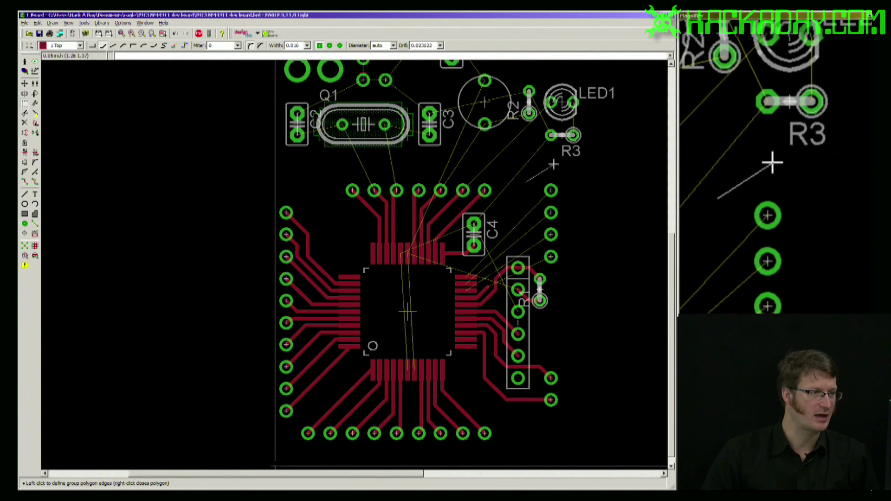
left_click(594, 209)
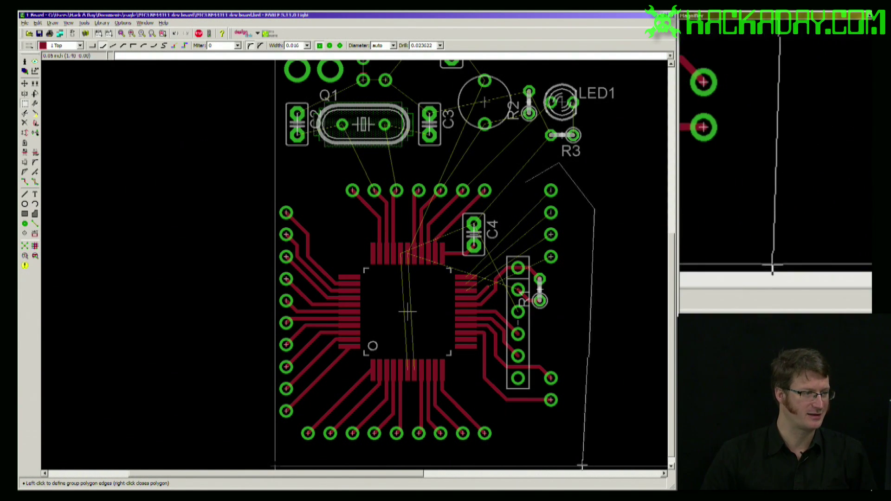
left_click(577, 449)
left_click(483, 405)
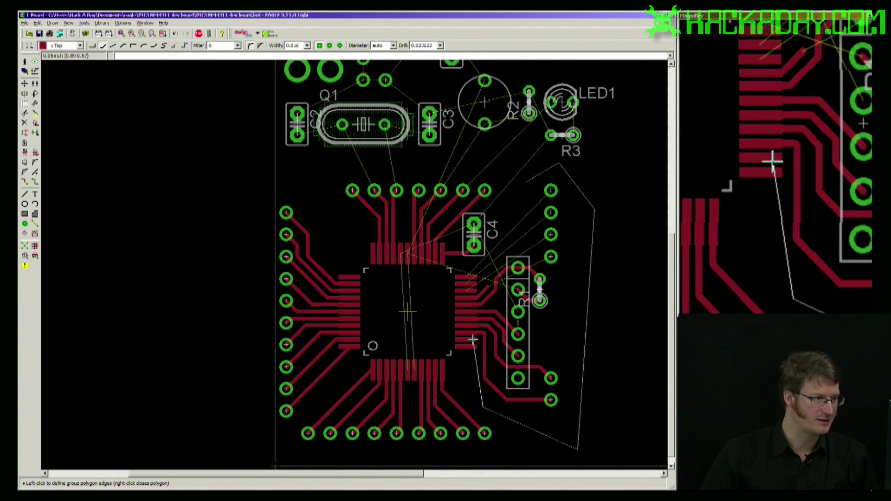
left_click(480, 280)
left_click(496, 218)
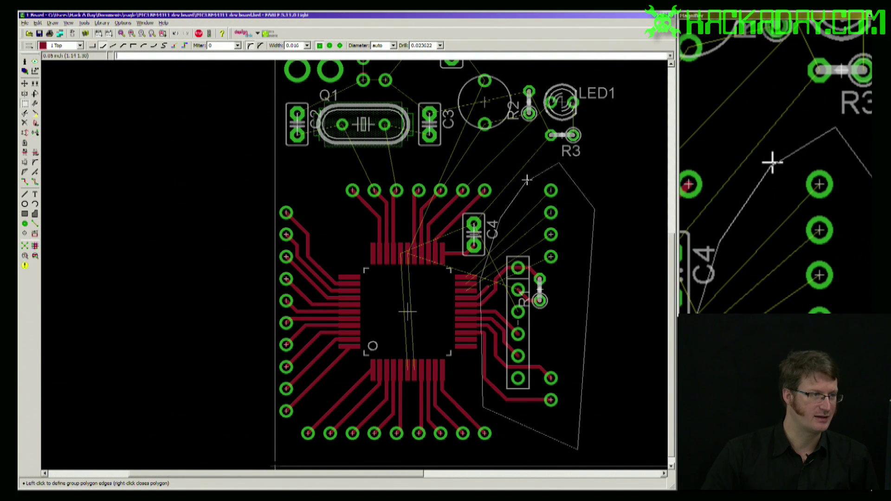
right_click(527, 180)
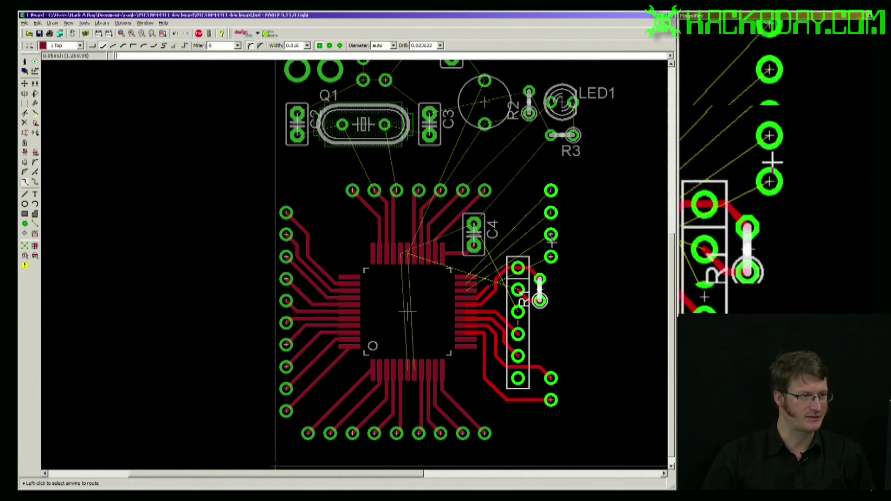
Move the group 0.1 inch to the right, away from the microcontroller
left_click(25, 85)
right_click(574, 233)
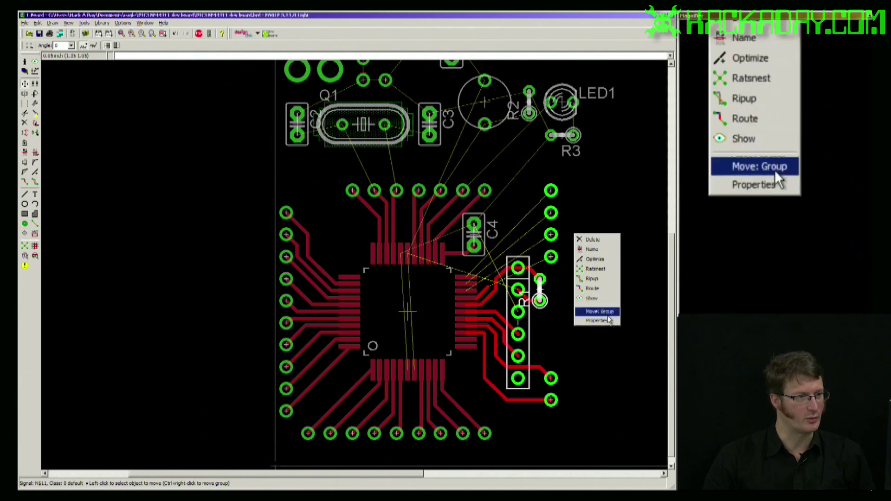
left_click(608, 314)
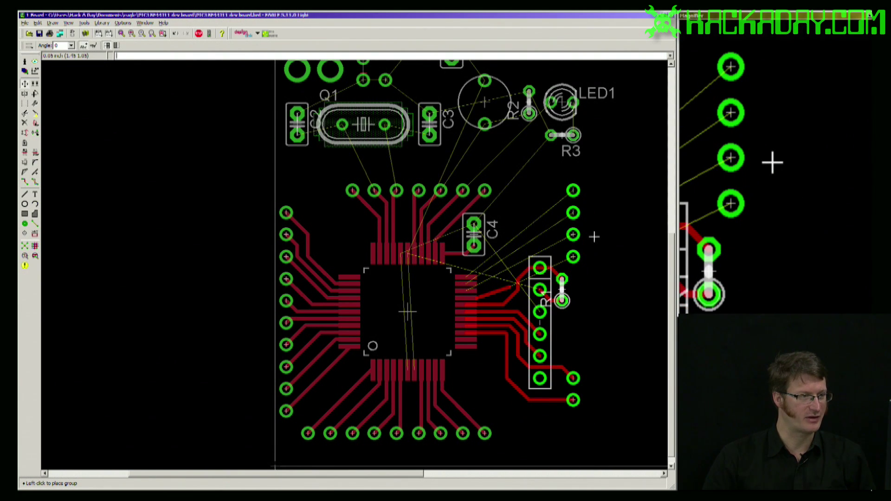
left_click(593, 236)
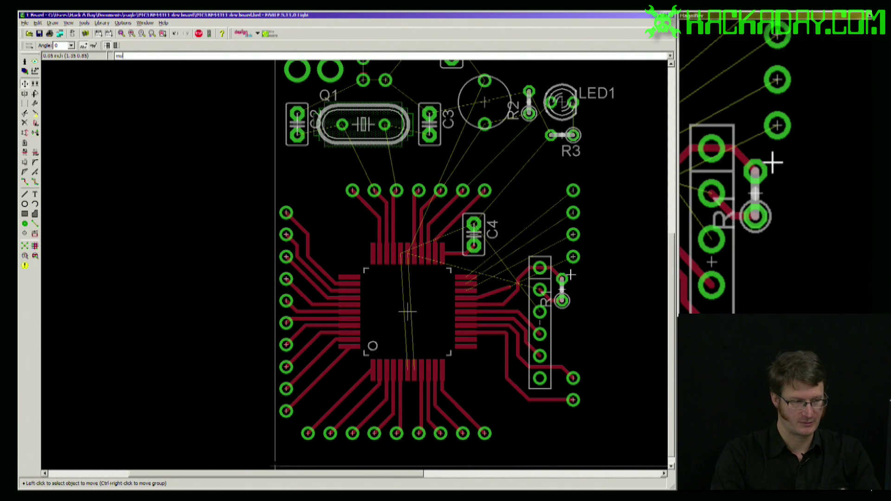
Complete the top-layer trace from the microcontroller's fourth right-side pad to the fourth pin down in the right pin column
left_click(496, 299)
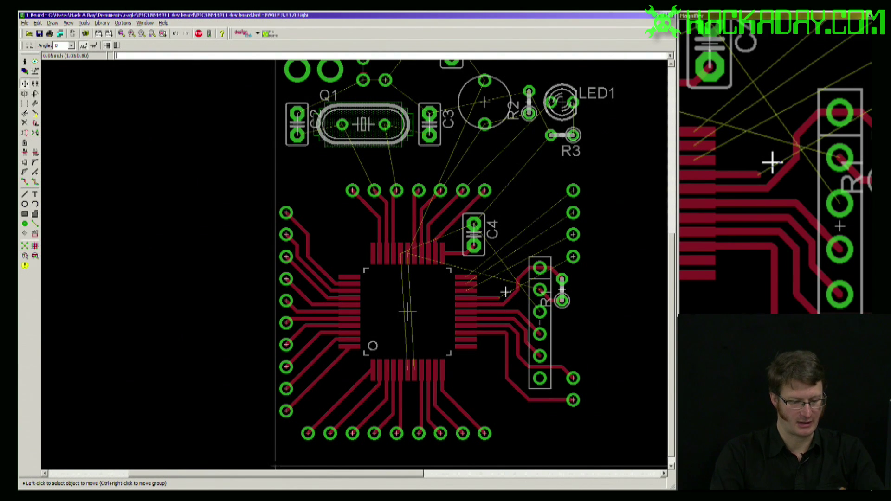
key("Return")
left_click(501, 296)
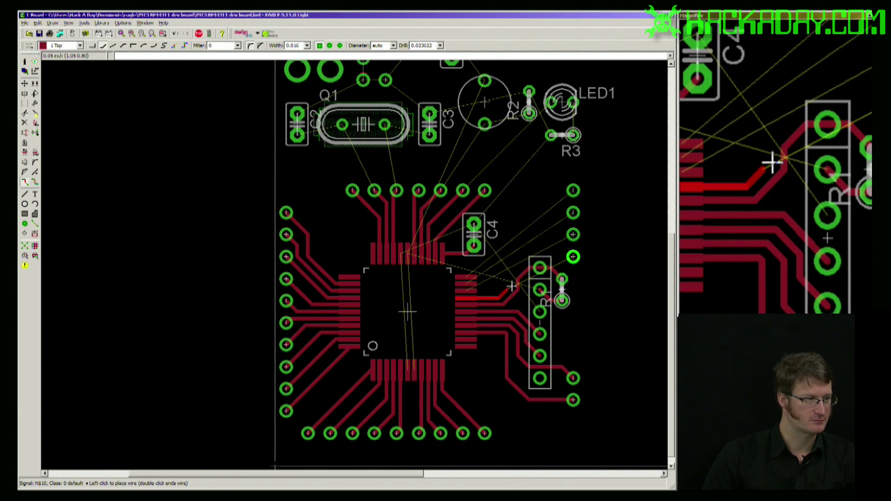
scroll(513, 277, "up", 1)
scroll(511, 276, "up", 3)
scroll(511, 288, "down", 4)
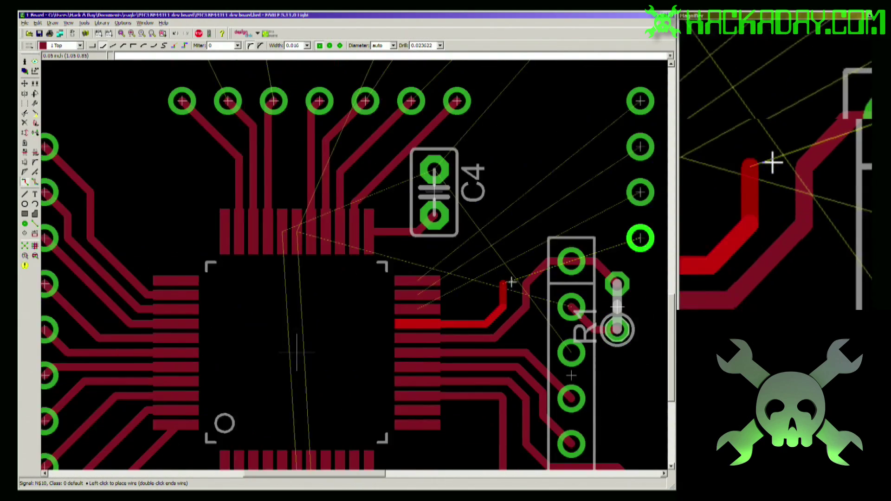
scroll(464, 304, "up", 1)
left_click(492, 262)
left_click(555, 262)
Route top-layer traces from the microcontroller's three uppermost right-side pads to the three uppermost pins of the right column
left_click(423, 310)
left_click(453, 302)
left_click(556, 230)
left_click(403, 301)
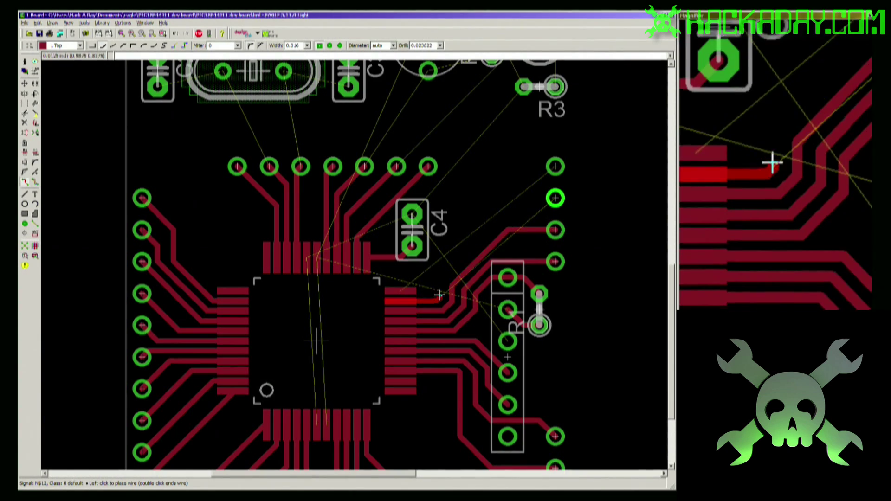
left_click(556, 198)
left_click(402, 291)
left_click(555, 166)
scroll(450, 317, "down", 3)
scroll(377, 306, "up", 2)
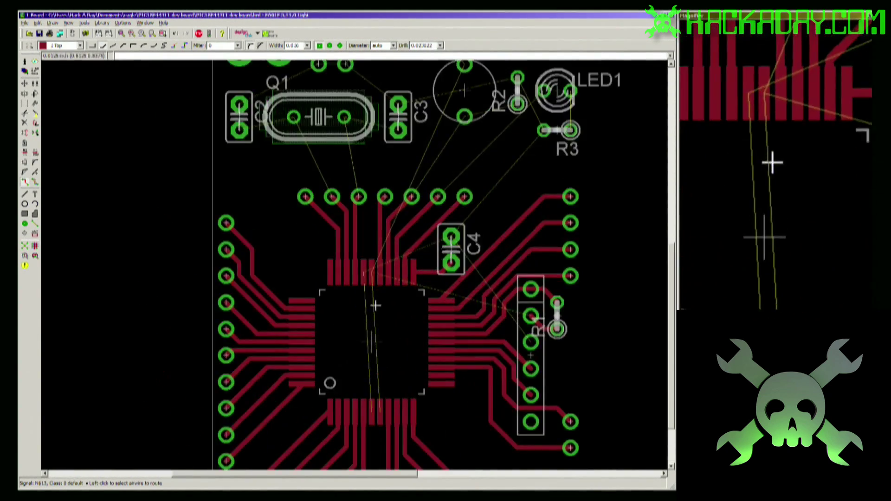
scroll(376, 305, "down", 3)
scroll(332, 99, "up", 5)
left_click(353, 145)
left_click(411, 145)
left_click(449, 145)
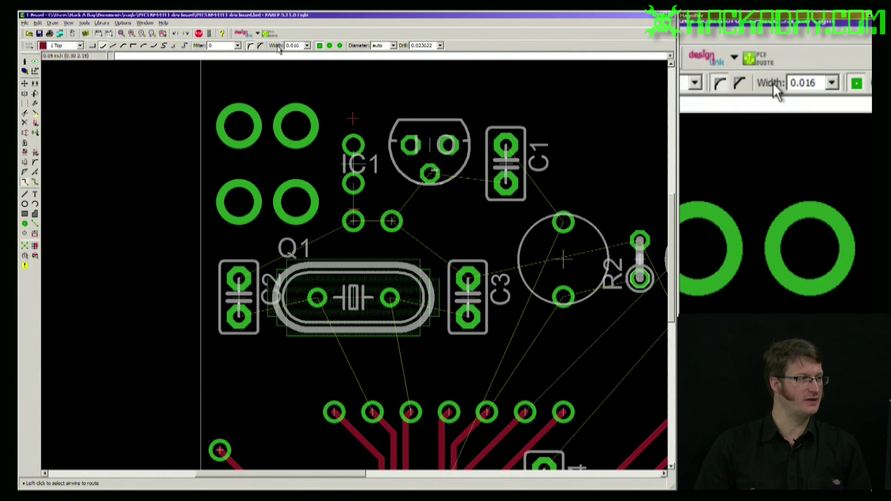
Set the trace width to 0.032 and route the uppermost pin beside IC1 to the regulator's input pin
left_click(308, 46)
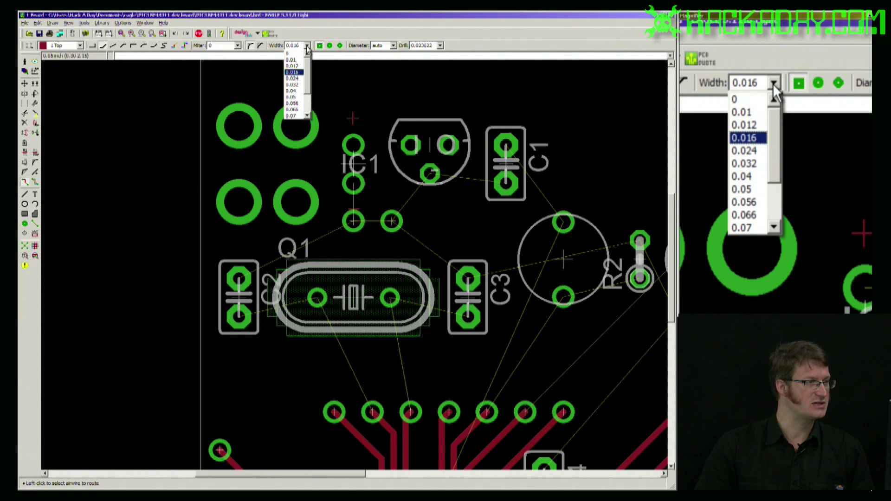
left_click(298, 85)
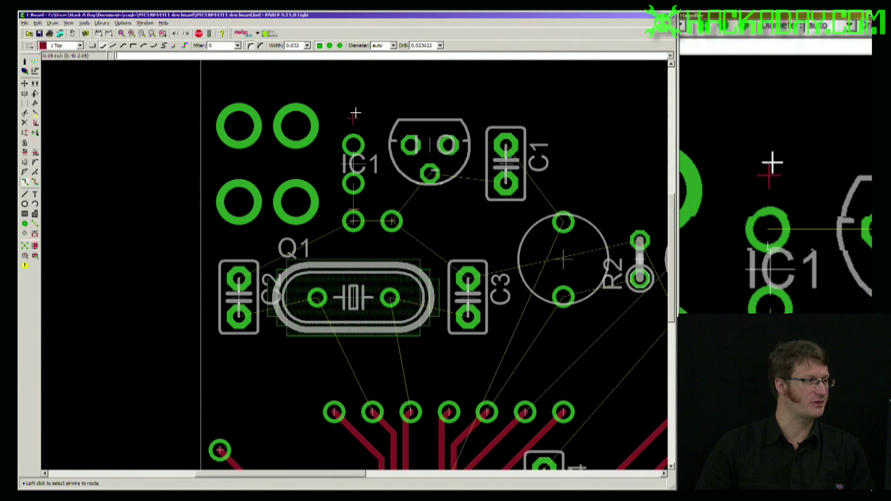
left_click(353, 145)
left_click(410, 146)
Route the +3V3 trace from the regulator's output pin through C1's upper pin to the round component's upper pin
left_click(449, 145)
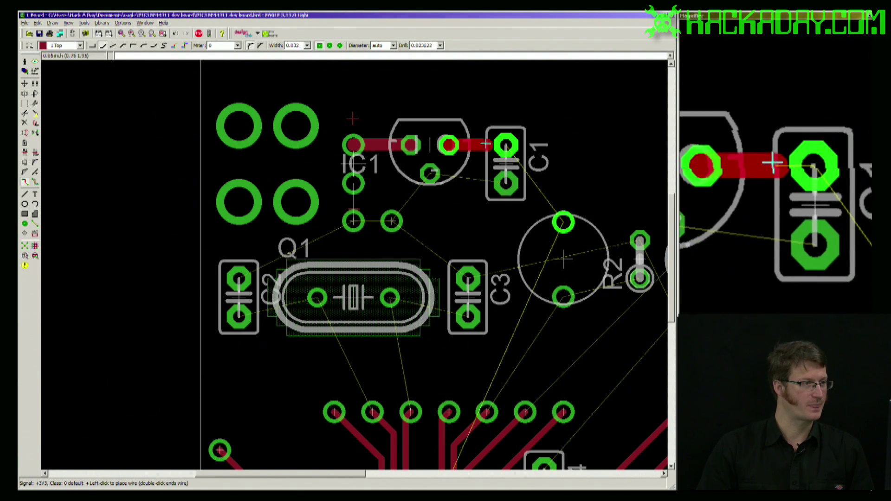
left_click(506, 144)
left_click(507, 145)
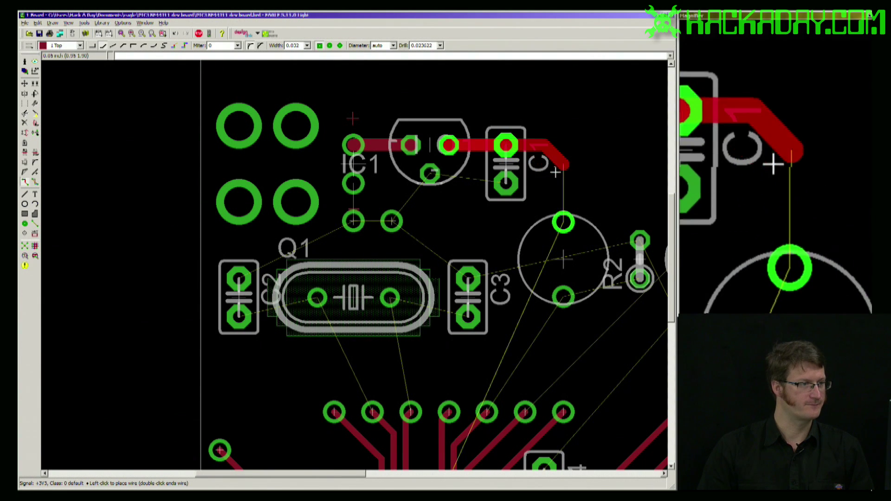
left_click(563, 222)
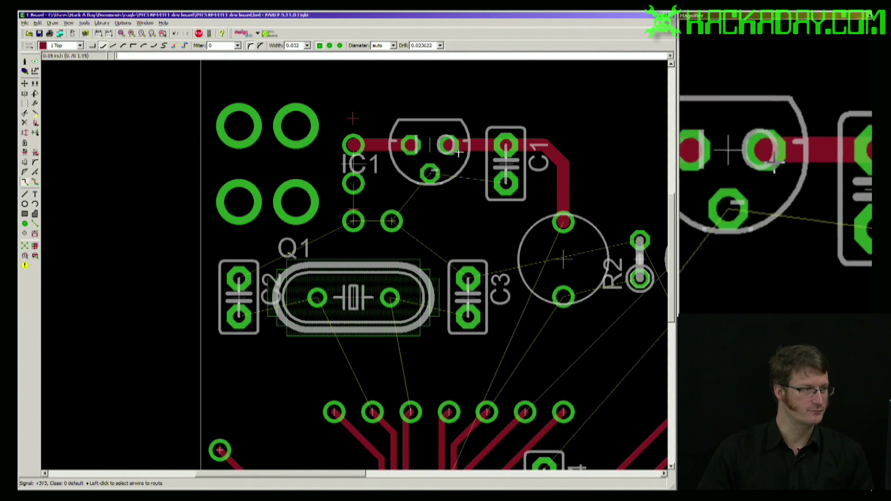
Route GND from C1's lower pin through the regulator's ground pin to the two pins above Q1 and the middle pin beside IC1
left_click(500, 182)
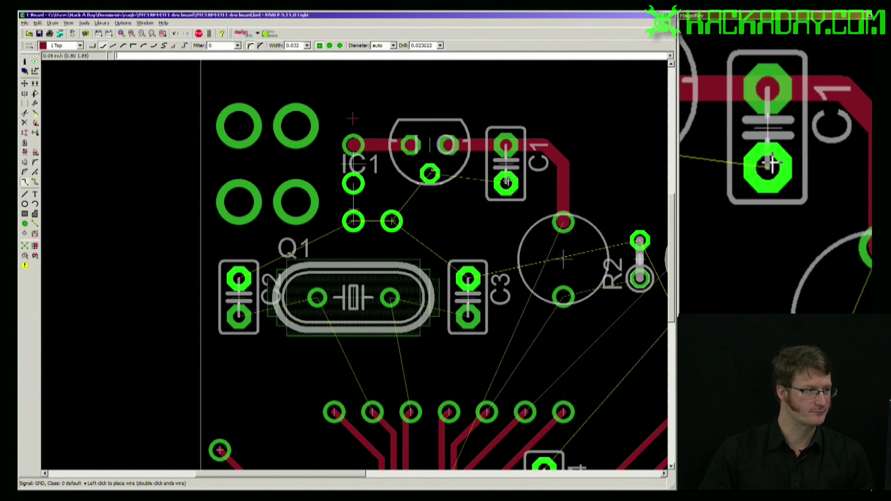
left_click(430, 174)
left_click(430, 174)
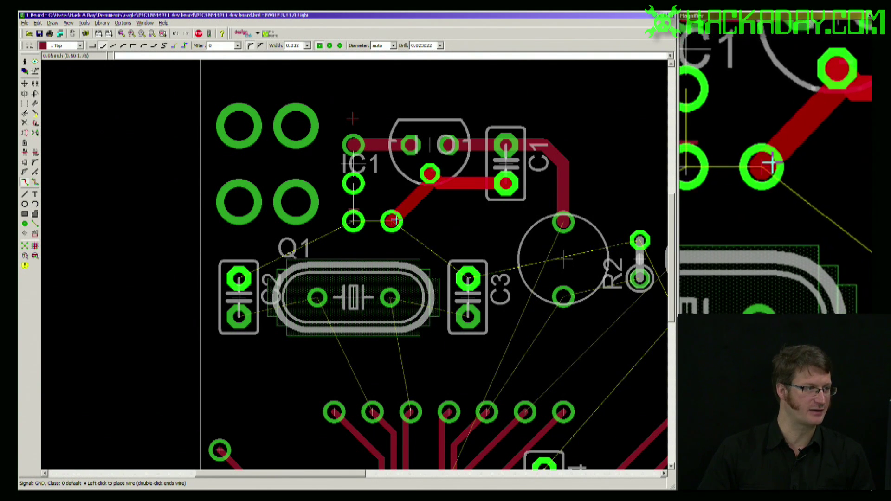
left_click(391, 221)
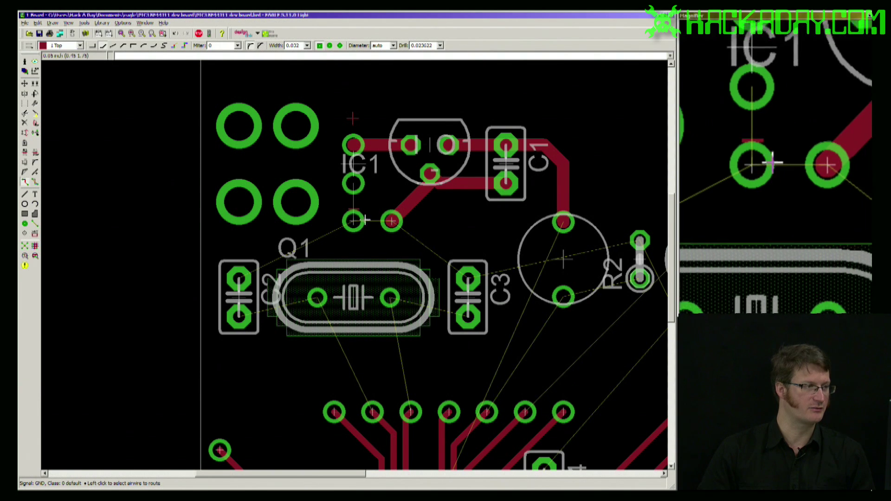
left_click(391, 221)
left_click(354, 221)
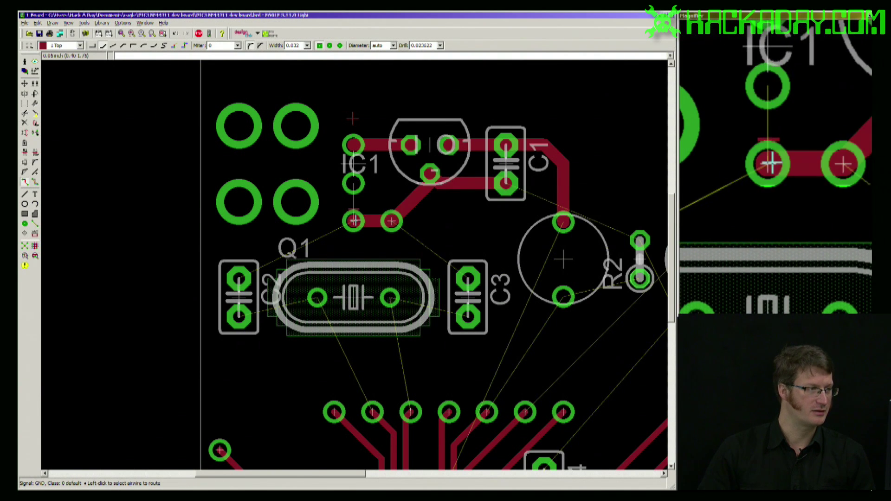
left_click(353, 195)
key("Escape")
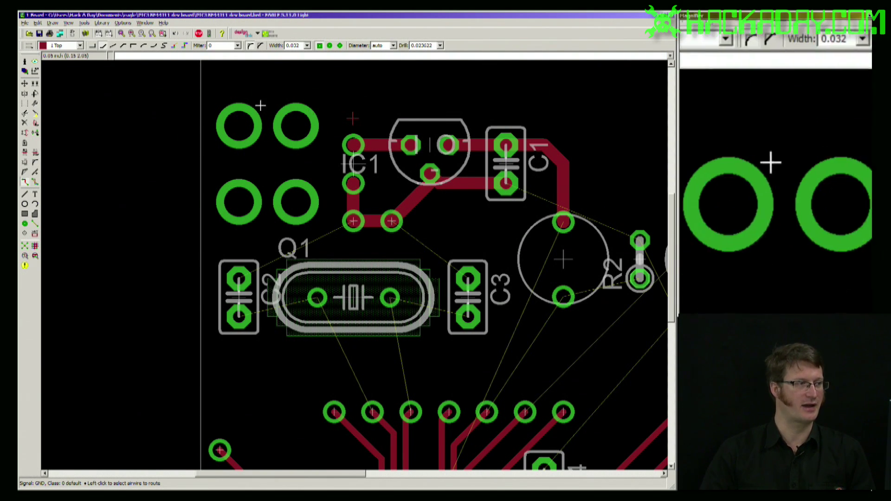
Route 0.032 GND traces from the two pins above Q1 to the upper pins of C2 and C3
left_click(351, 222)
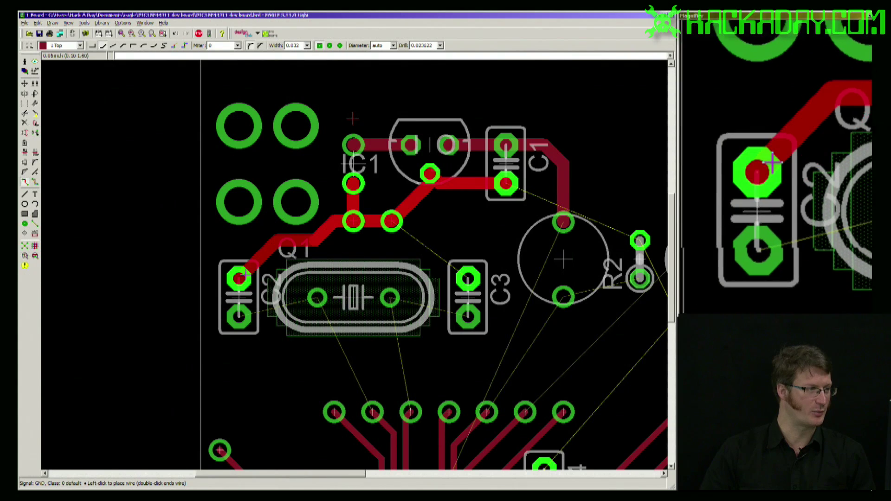
left_click(235, 278)
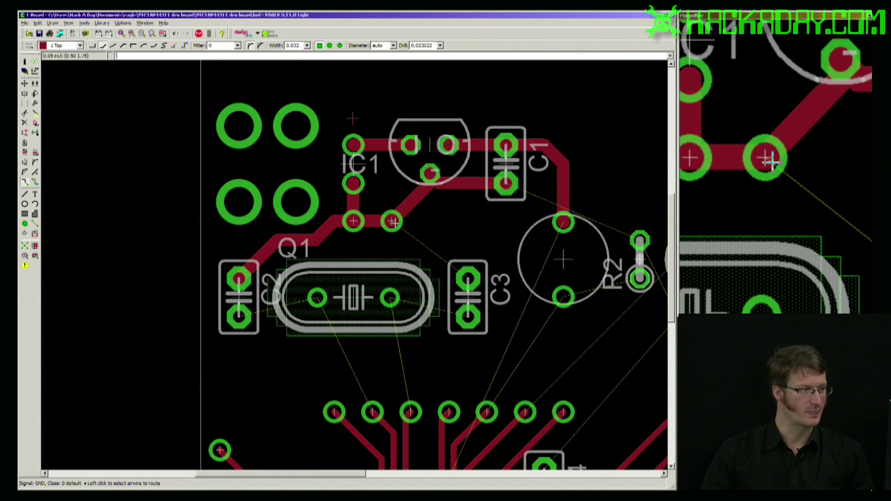
left_click(460, 253)
left_click(468, 278)
Use Show to highlight the whole GND signal across the board
scroll(413, 204, "down", 5)
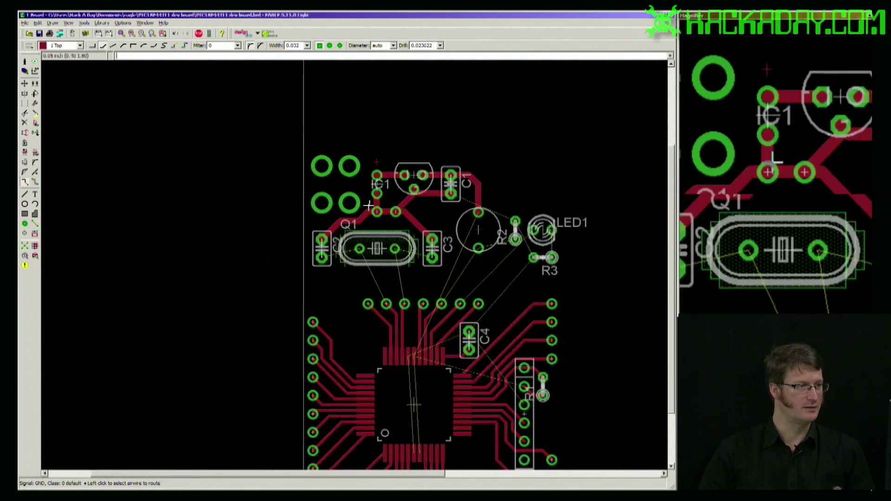
scroll(343, 211, "down", 3)
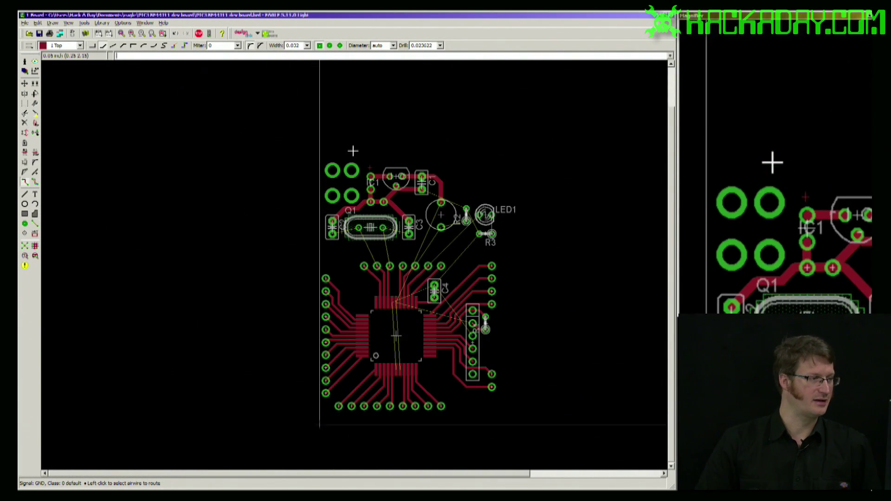
scroll(393, 433, "up", 2)
scroll(389, 431, "down", 1)
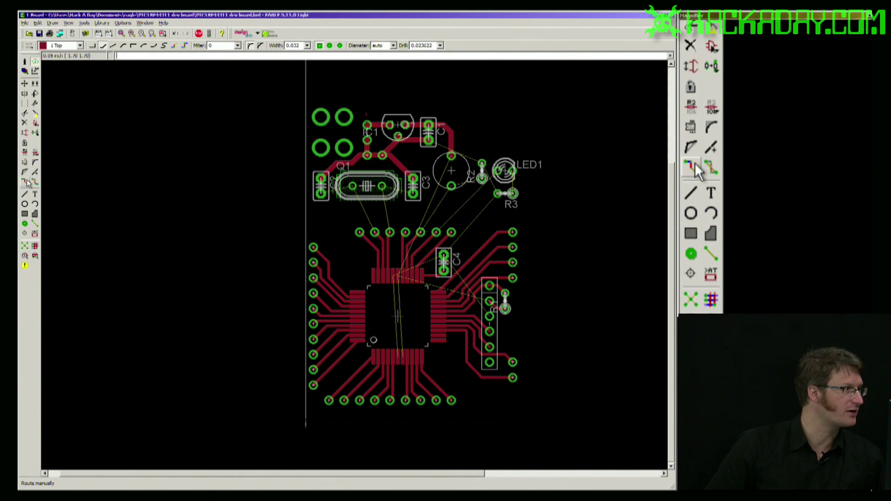
left_click(36, 63)
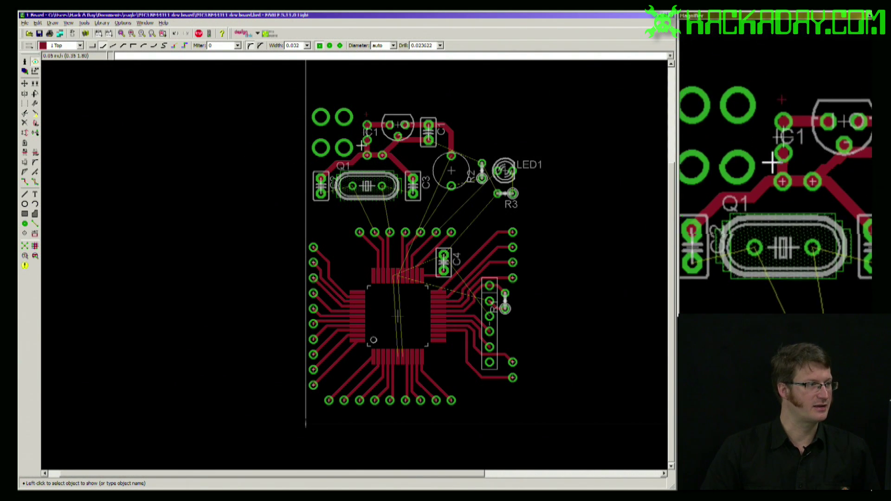
left_click(390, 147)
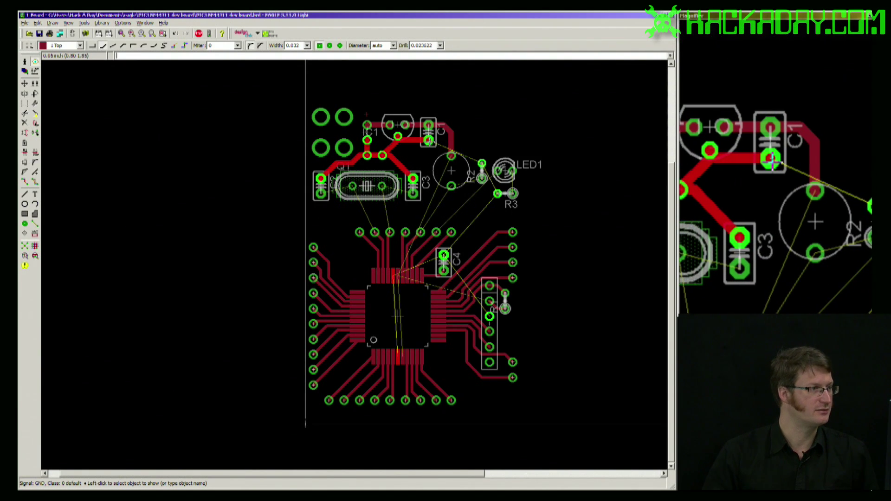
Extend the 0.032 GND trace from C1's lower pin through R2's upper pin and R3's left pin to C4's upper pin
key("Return")
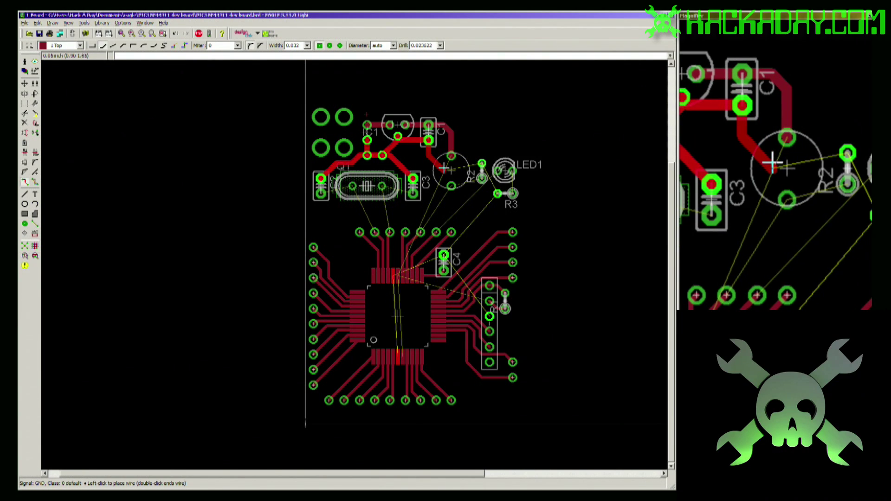
scroll(482, 163, "up", 2)
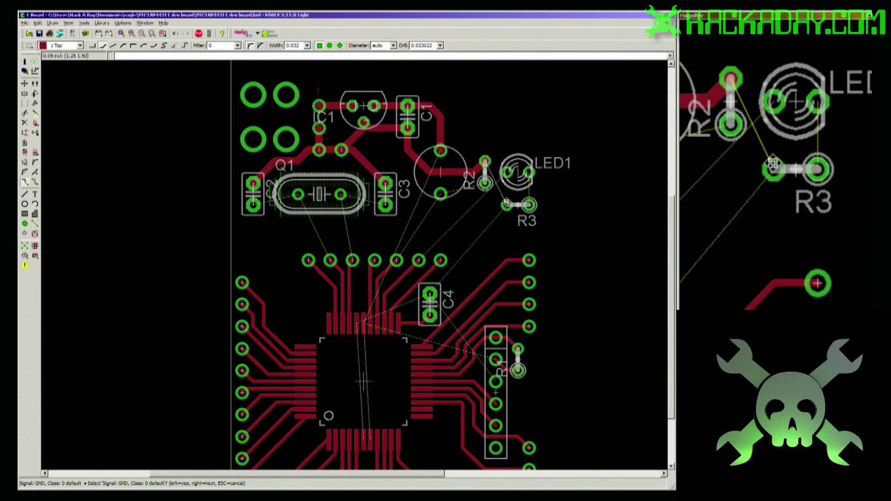
left_click(506, 203)
left_click(486, 162)
left_click(502, 208)
left_click(431, 294)
Set the trace width to 0.016 and route C2's lower pin to Q1's left pin and on to the upper header's second pin
scroll(433, 286, "down", 1)
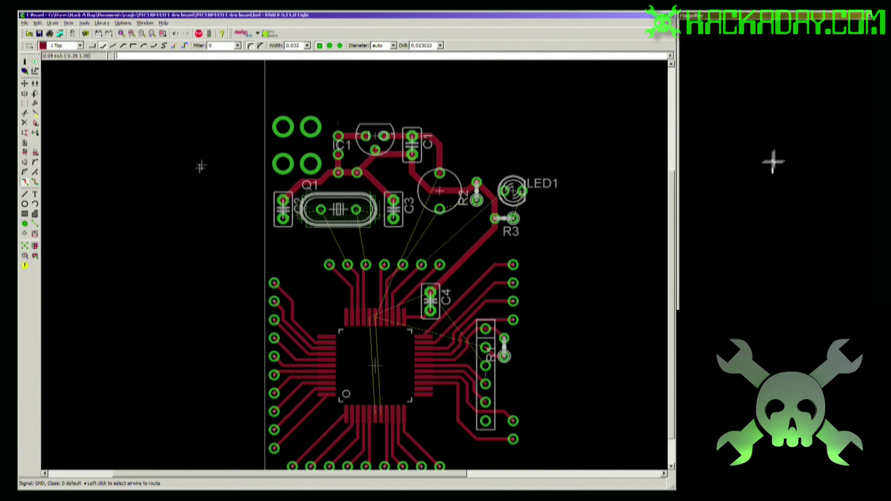
left_click(307, 45)
left_click(294, 71)
left_click(284, 219)
left_click(321, 210)
left_click(321, 213)
left_click(347, 264)
Route Q1's right pin to the upper header's third pin and to C3's lower pin
left_click(357, 211)
left_click(365, 264)
left_click(356, 210)
left_click(393, 218)
scroll(360, 264, "down", 1)
scroll(362, 411, "up", 3)
left_click(380, 372)
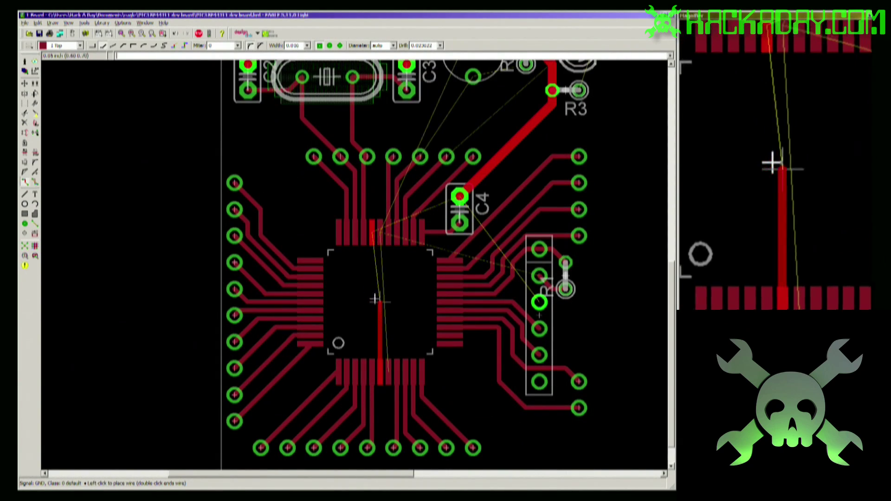
key("alt")
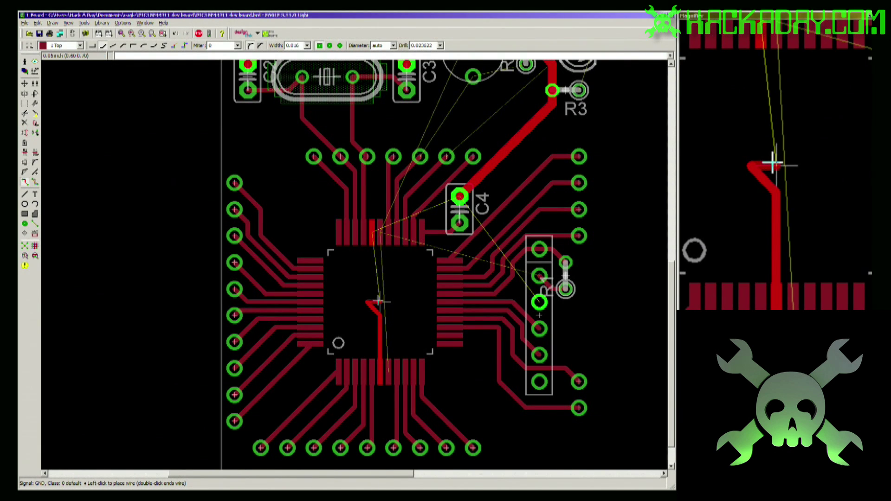
key("Escape")
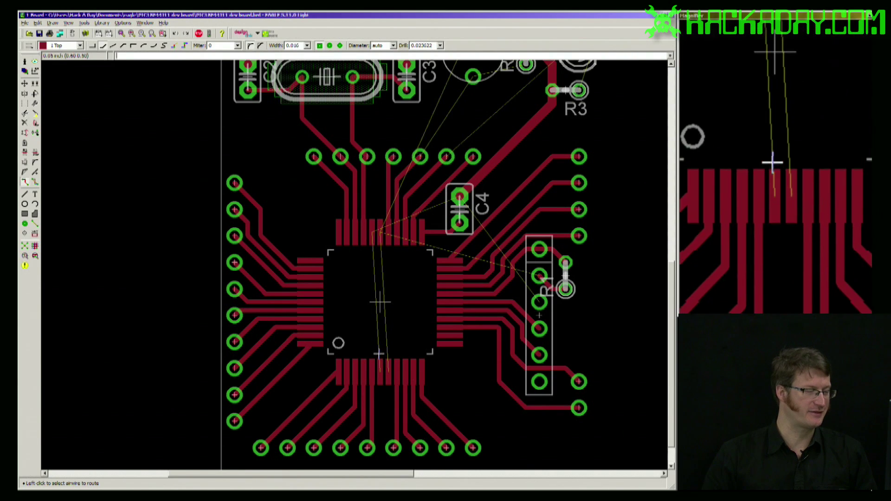
Try to route the GND trace from the microcontroller's upper GND pad down beneath the chip to its lower GND pad
left_click(372, 239)
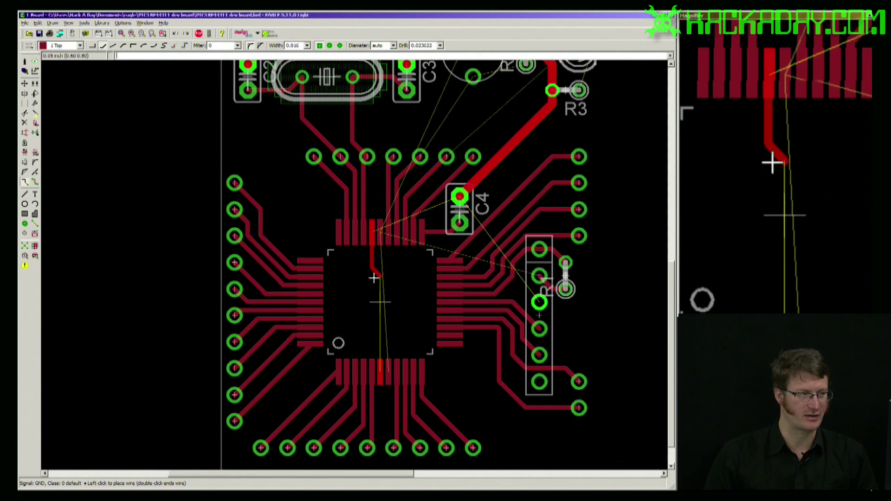
left_click(379, 303)
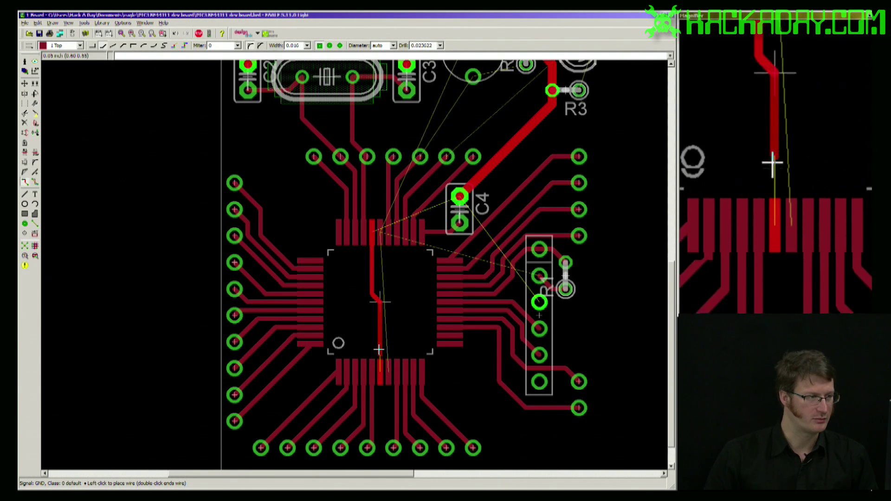
left_click(381, 369)
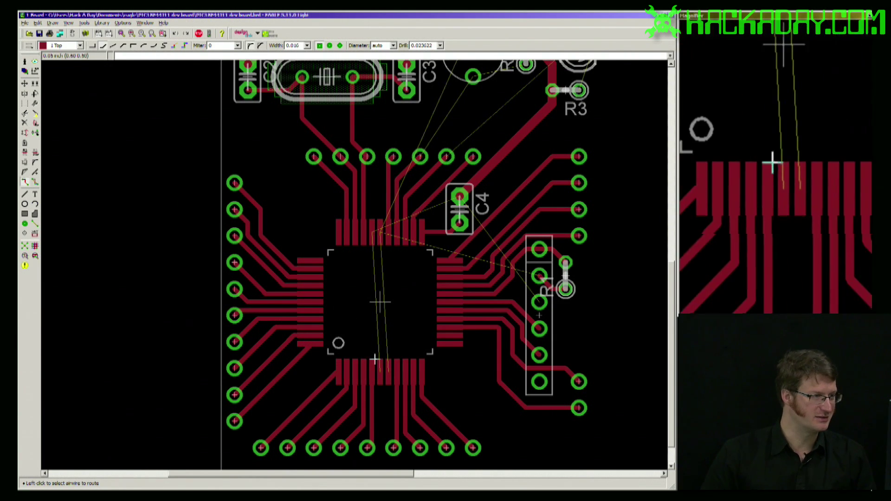
Route the GND trace beneath the microcontroller with a jog at its centre, joining the lower GND pad to the upper GND pad
left_click(380, 306)
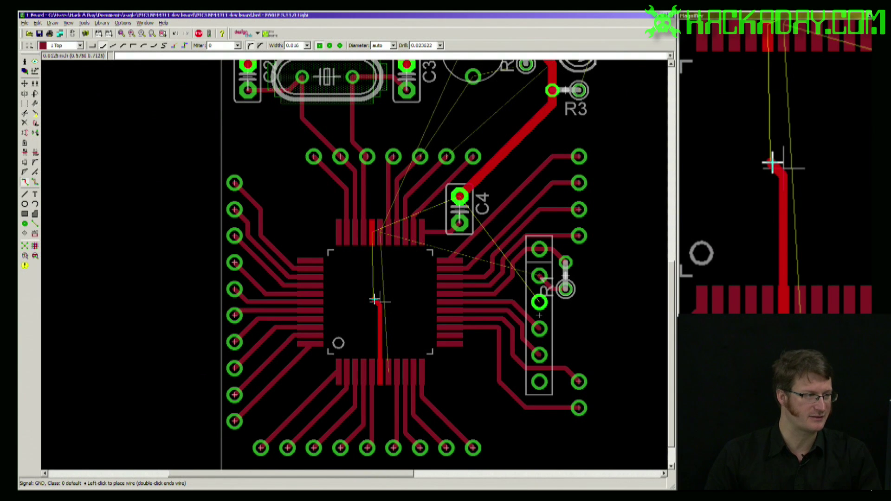
key("Escape")
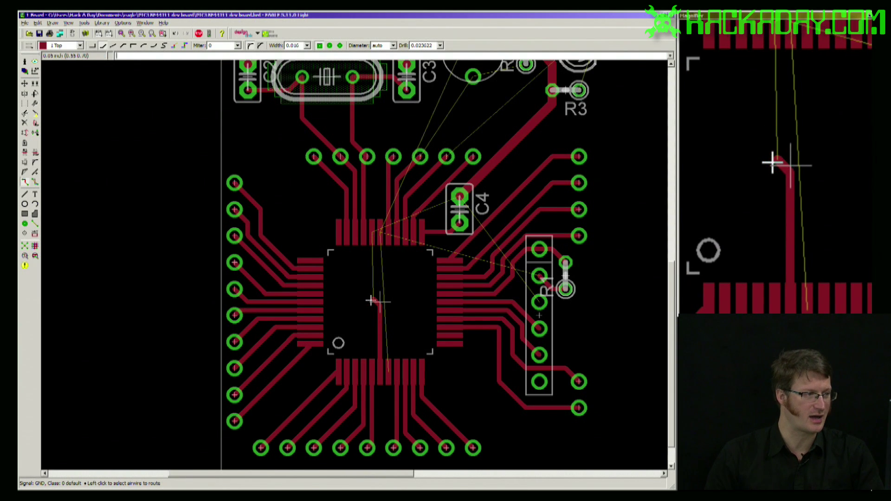
left_click(371, 239)
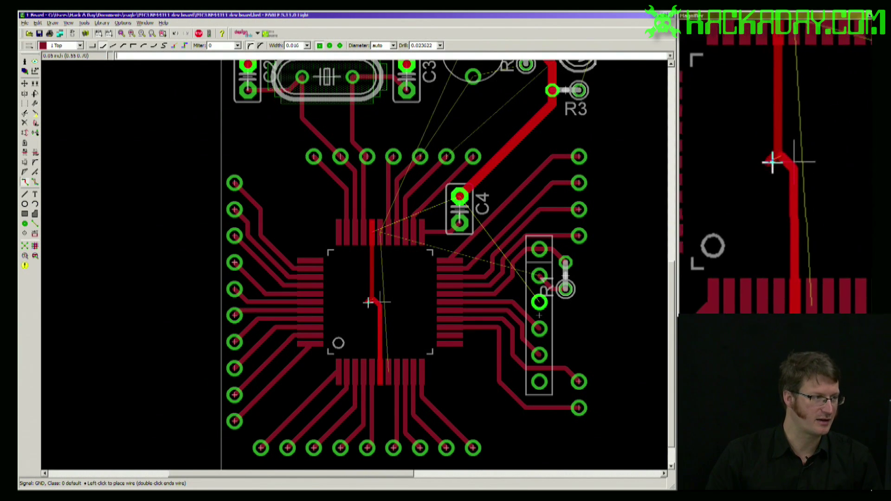
scroll(371, 302, "up", 3)
left_click(385, 292)
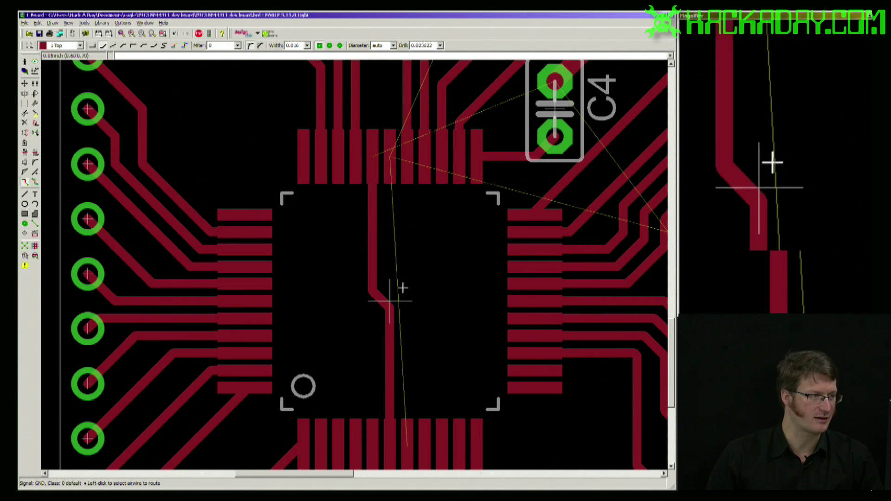
Check the board's grid size and alternate grid size settings
scroll(385, 295, "down", 5)
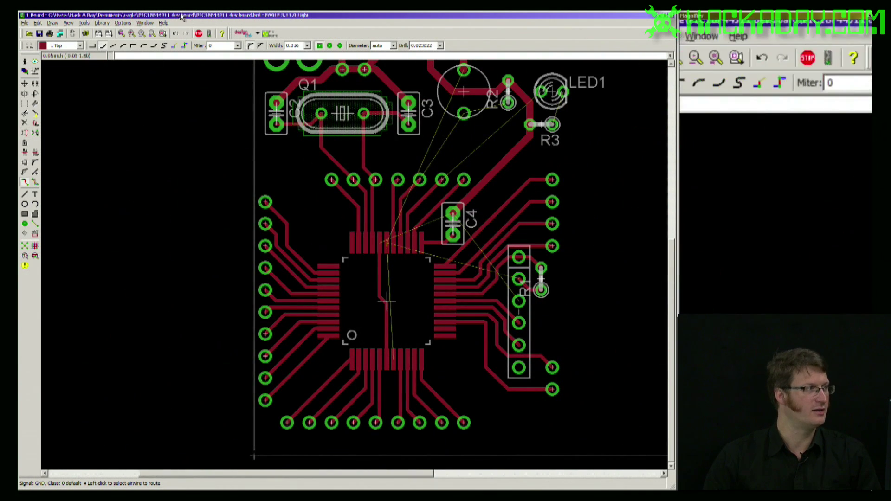
left_click(84, 23)
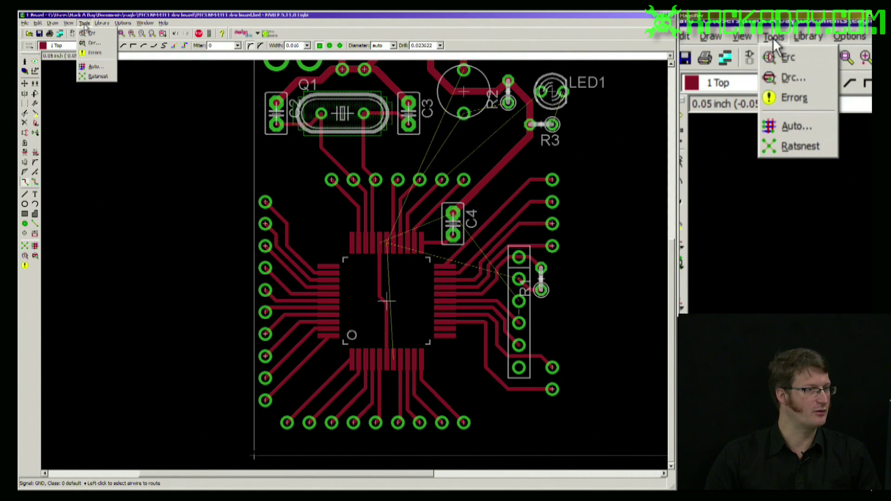
mouse_move(68, 24)
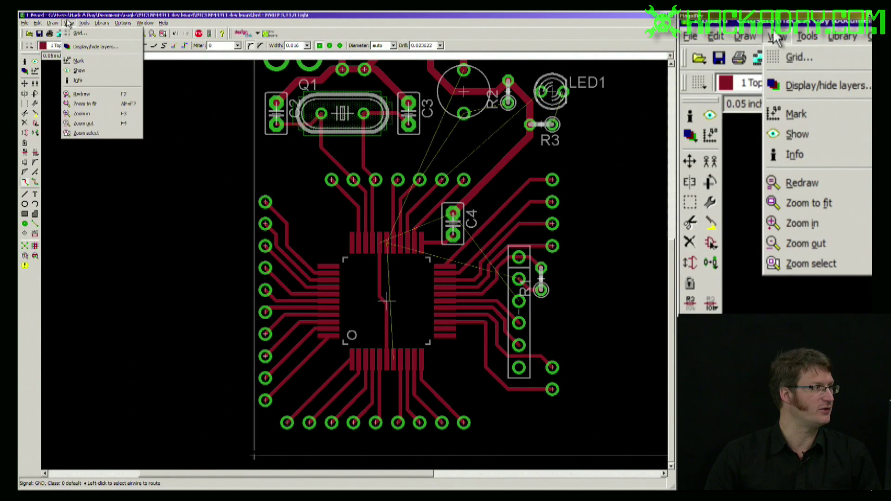
left_click(69, 33)
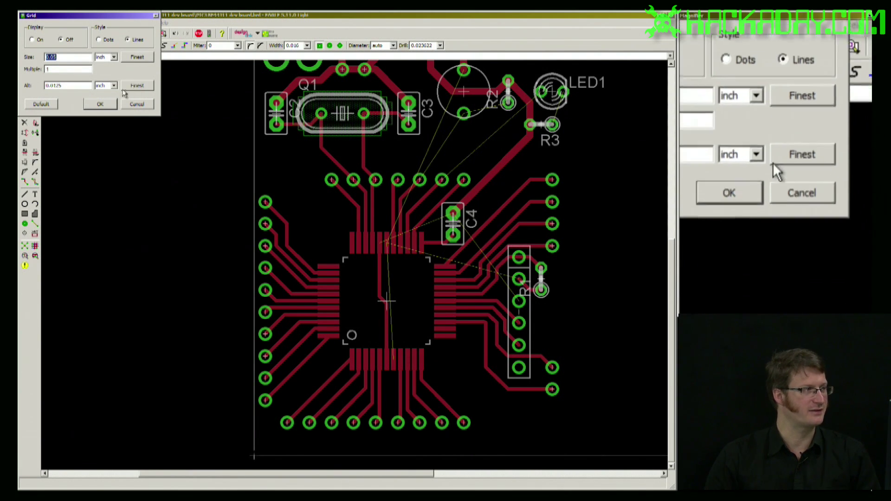
left_click(111, 110)
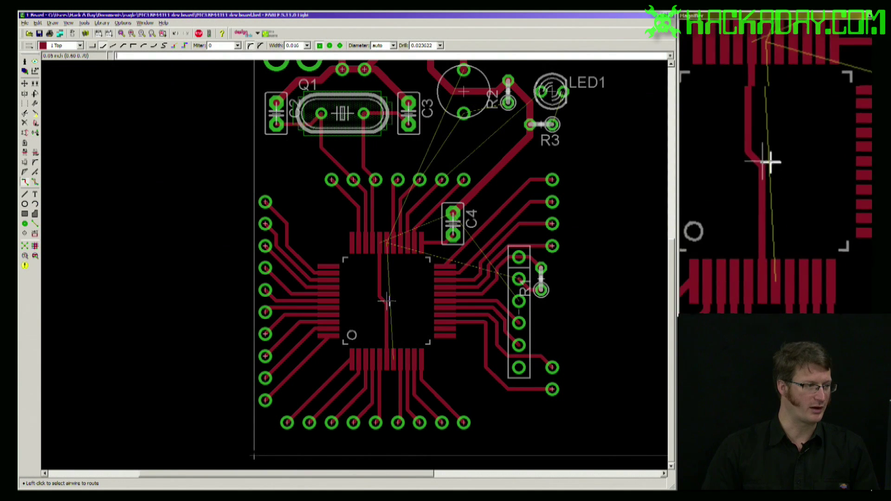
Route the +3V3 trace beneath the microcontroller from the upper +3V3 pad to the lower one, parallel to the GND trace
left_click(387, 248)
left_click(387, 301)
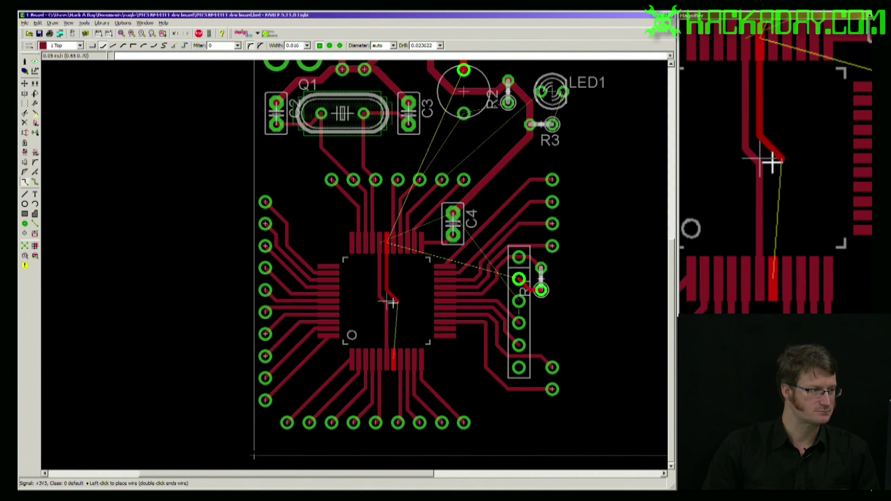
key("alt")
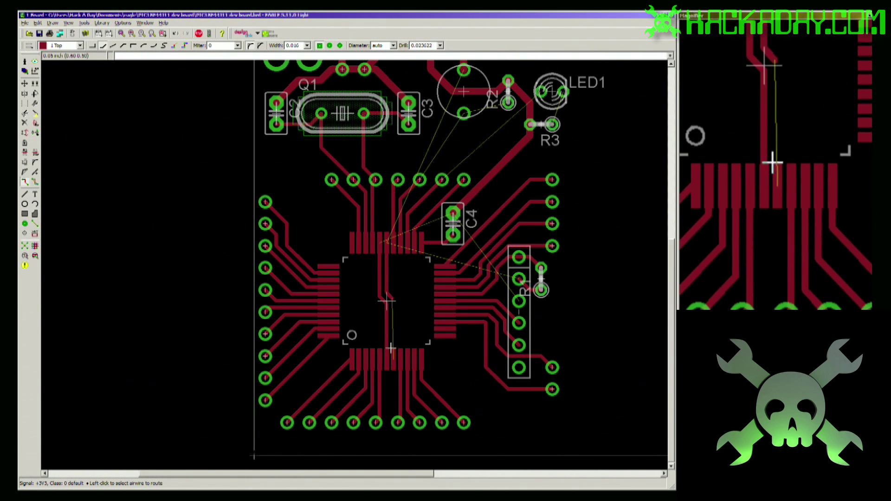
scroll(392, 299, "up", 4)
left_click(393, 286)
Route R2's lower pin through the round component's lower pin to the upper header's fifth pin, and bottom-layer GND from C4 to the six-pin header
scroll(401, 313, "down", 6)
scroll(448, 189, "up", 3)
left_click(448, 172)
left_click(394, 250)
left_click(447, 170)
Try to route +3V3 from the round component's upper pin on the bottom layer, changing to the top layer through a via beside C3
scroll(500, 157, "down", 3)
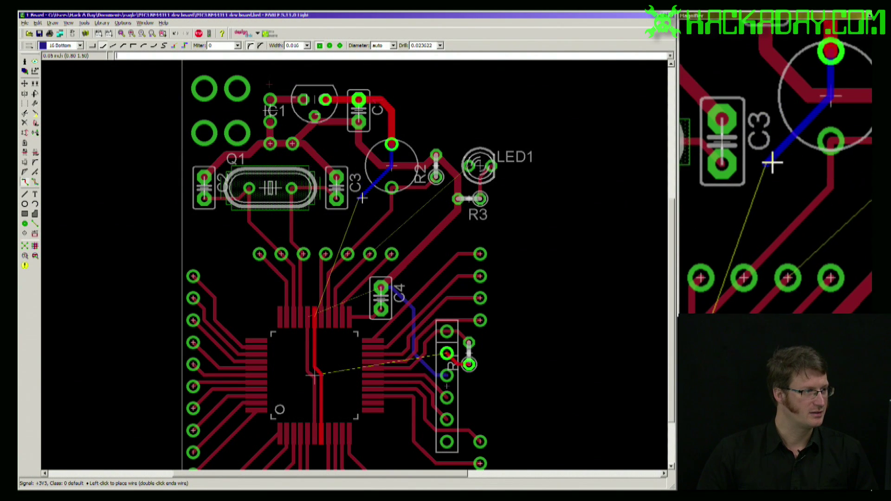
left_click(371, 199)
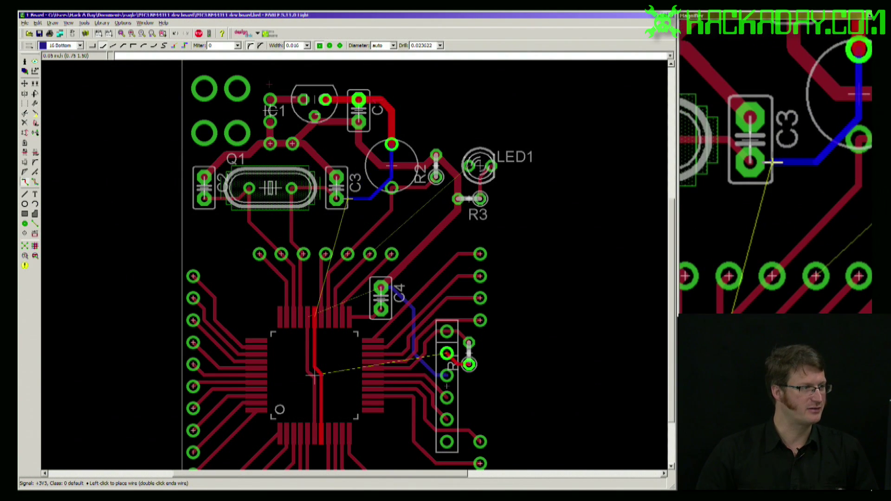
middle_click(364, 211)
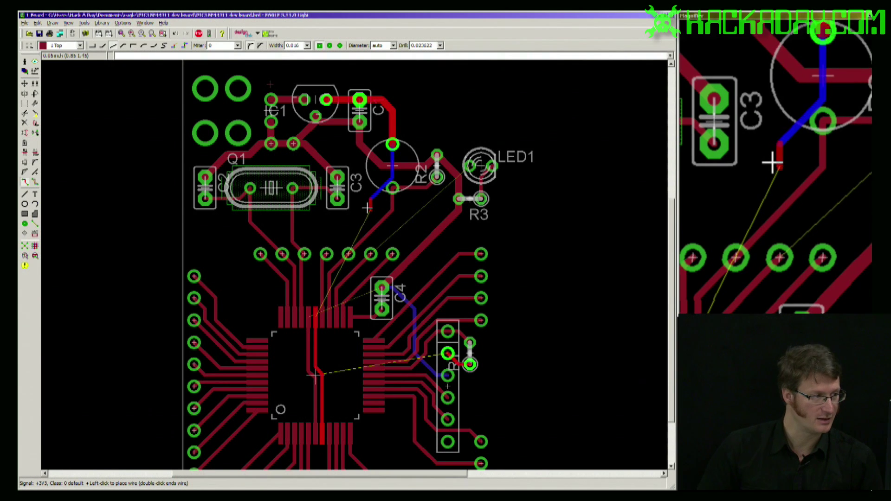
left_click(339, 231)
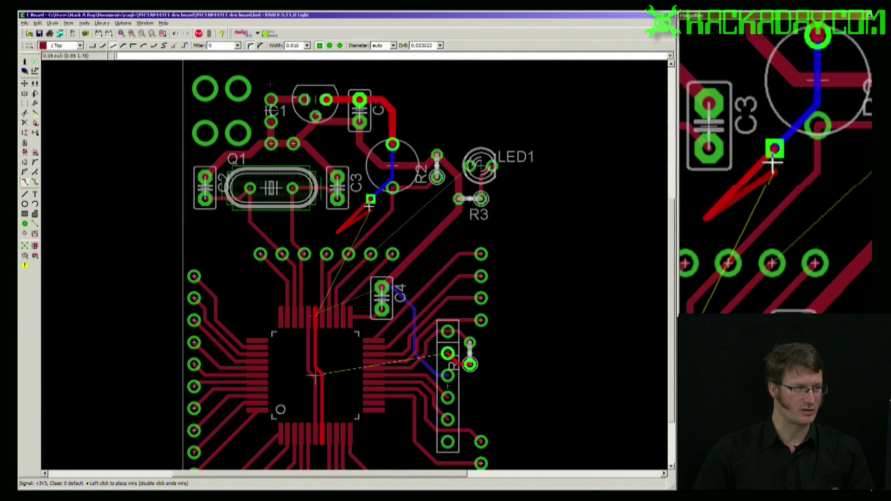
key("Escape")
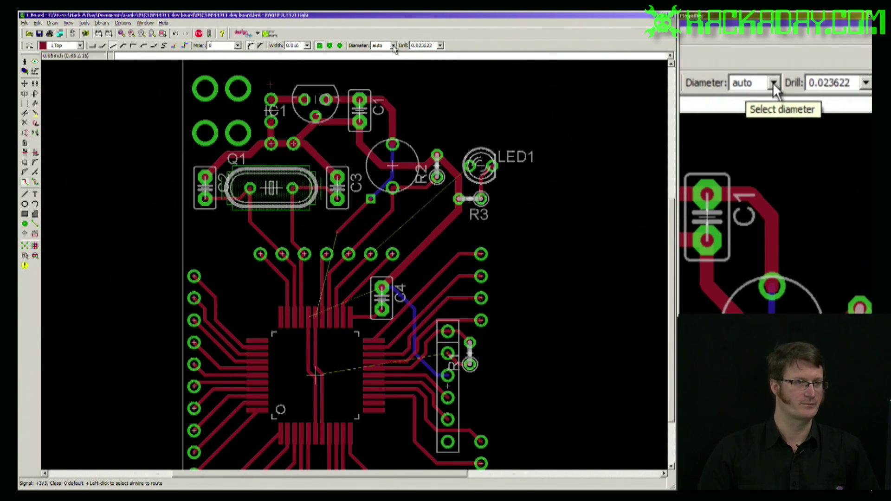
Try a round via with a 0.066 diameter on the +3V3 route between the round component's upper pin and the microcontroller
left_click(388, 45)
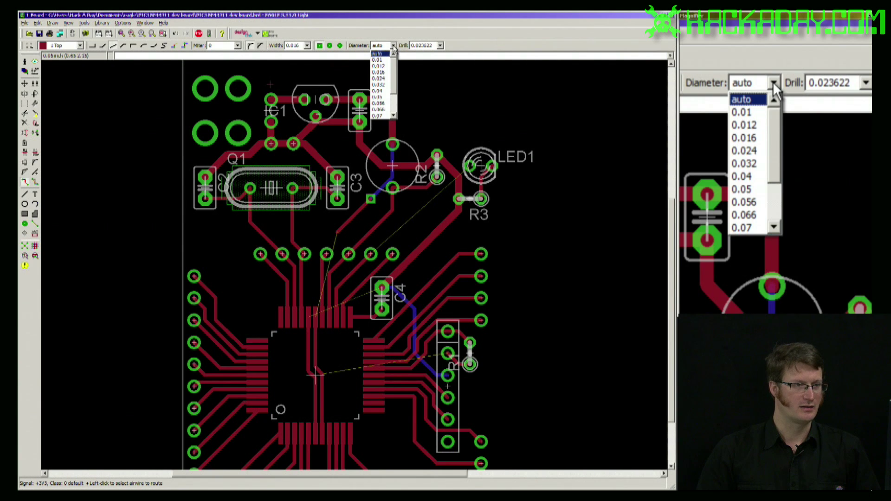
left_click(387, 109)
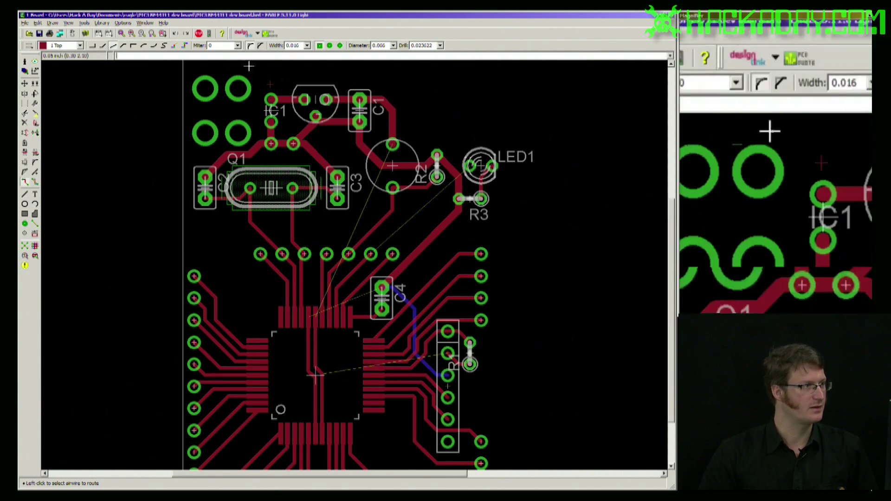
left_click(330, 45)
left_click(392, 145)
middle_click(373, 190)
left_click(371, 200)
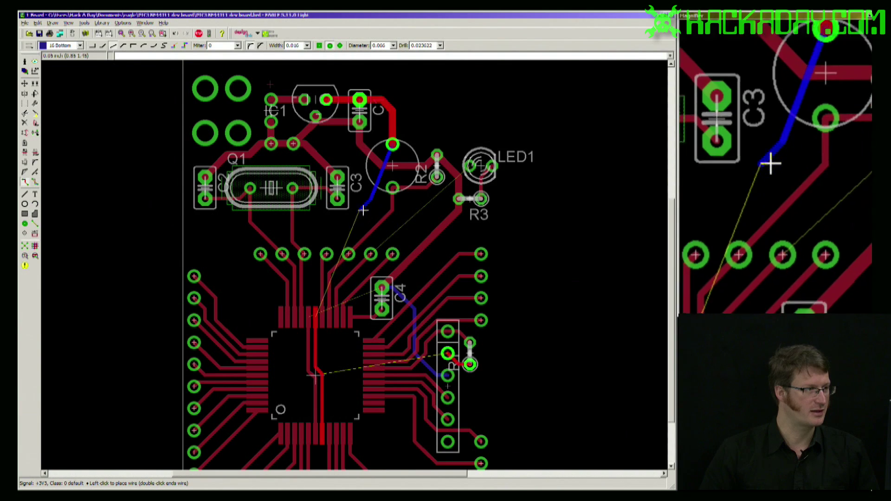
scroll(326, 229, "up", 1)
middle_click(325, 229)
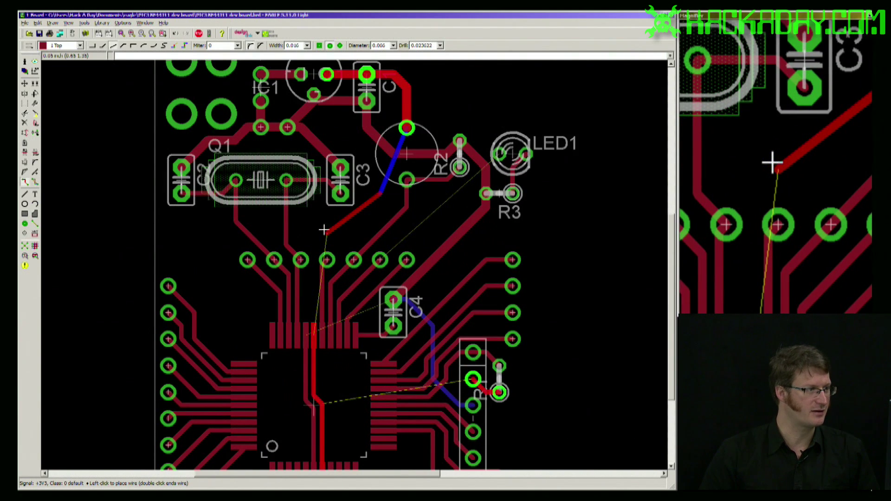
left_click(324, 230)
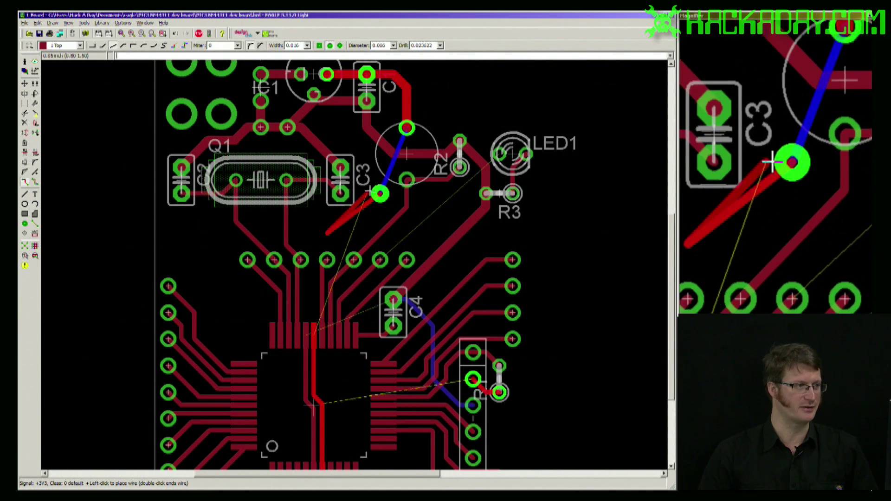
key("Escape")
key("Escape")
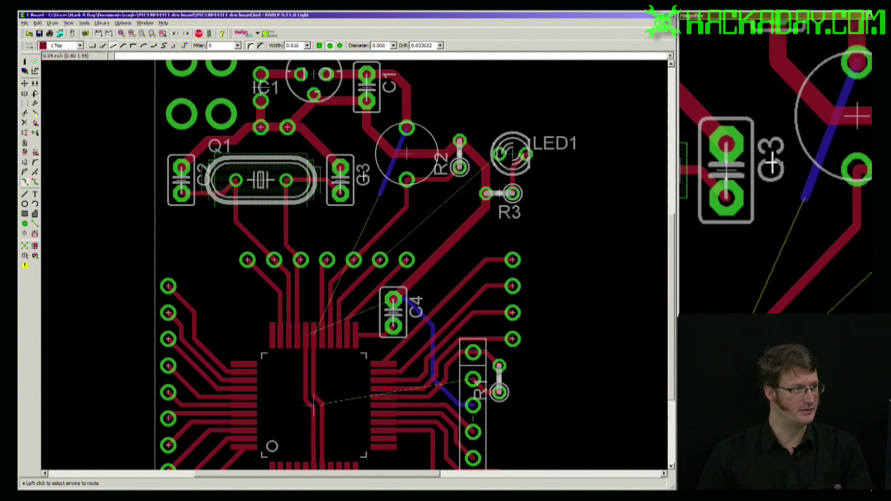
Set the via diameter back to auto and the via shape to square
left_click(392, 47)
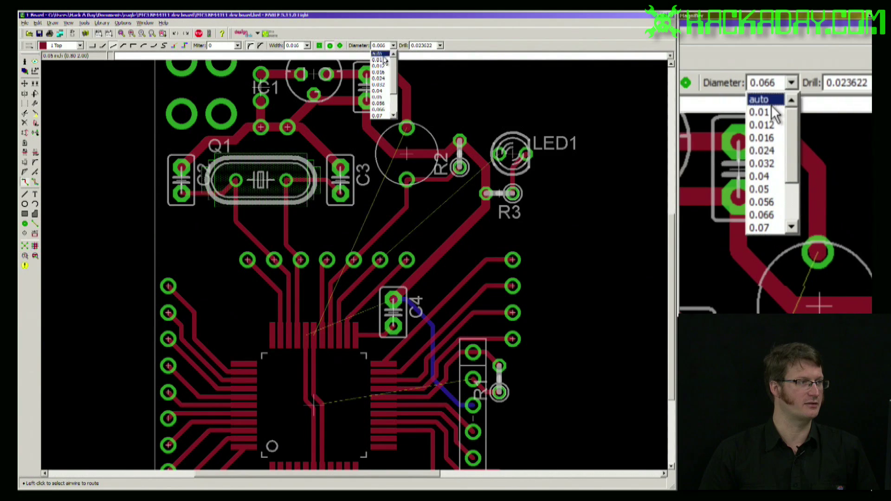
left_click(380, 53)
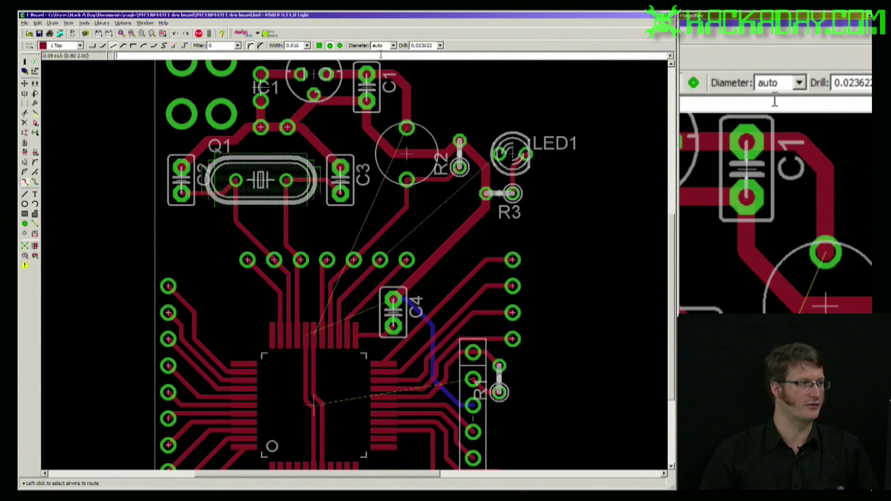
left_click(319, 45)
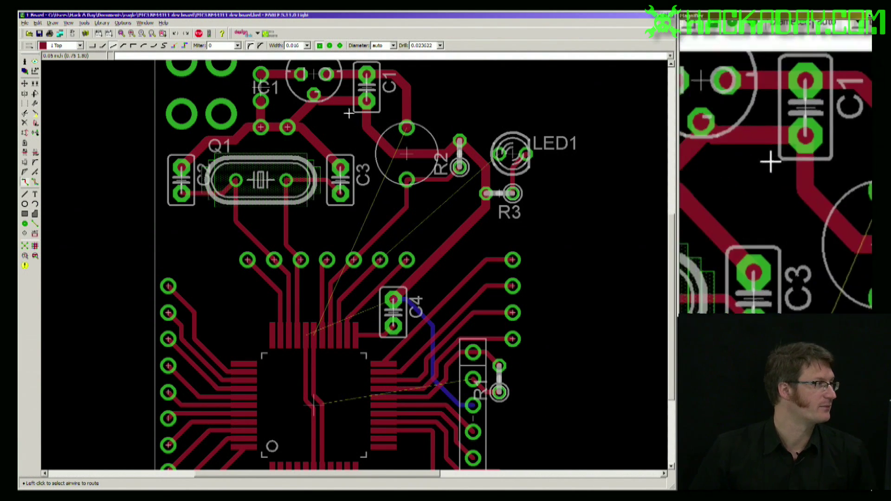
Try different wire bend styles on a bottom-layer +3V3 route starting at the round component's upper pin
middle_click(376, 148)
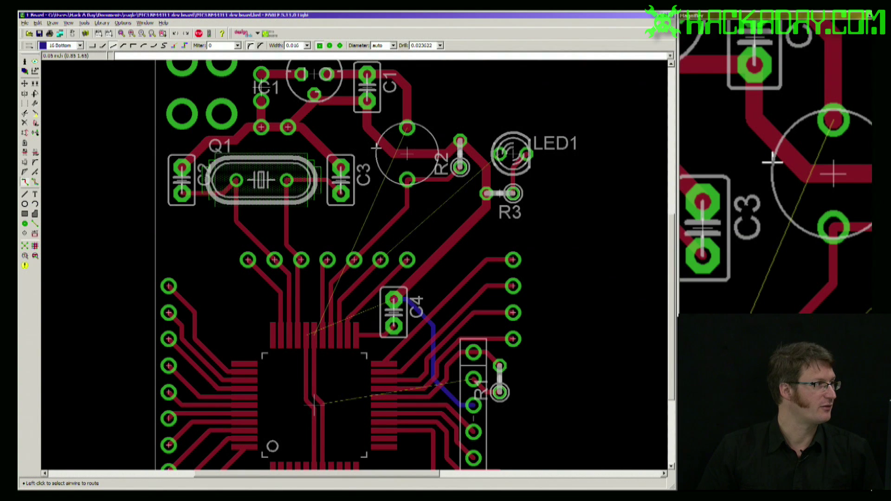
left_click(408, 130)
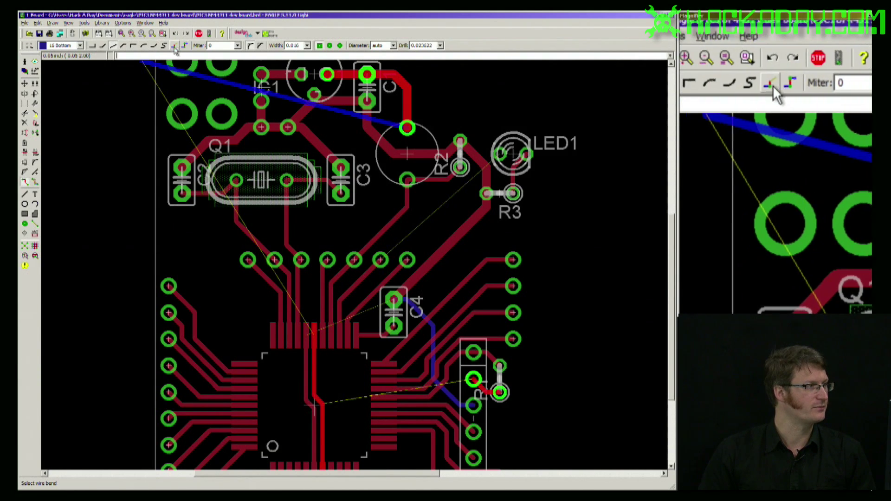
left_click(103, 45)
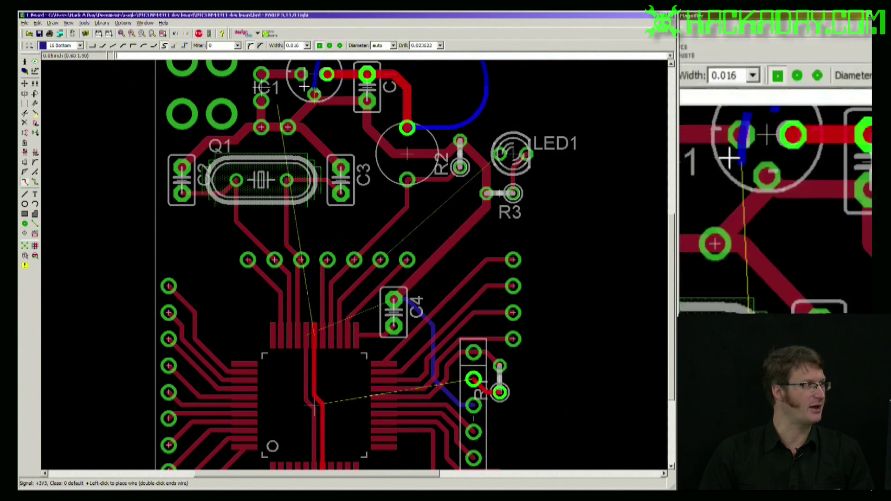
left_click(105, 47)
key("Escape")
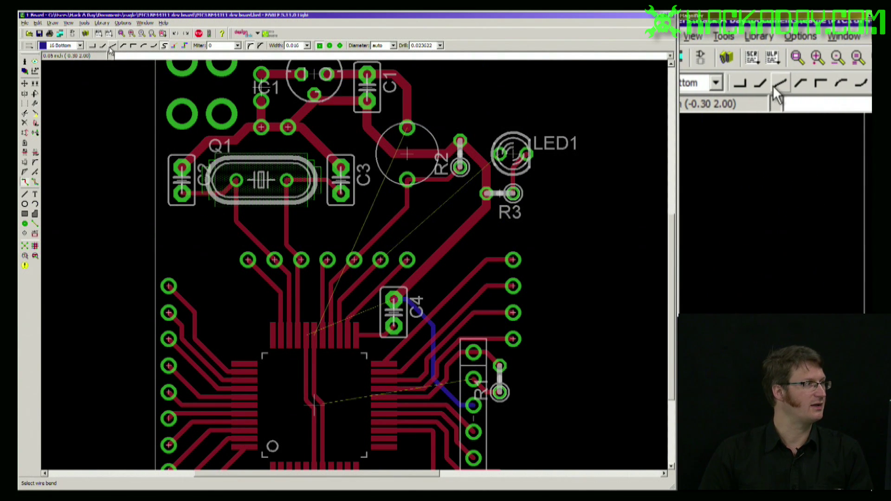
Route +3V3 on the bottom layer from the round component's upper pin past the upper header, through a via, to the microcontroller's upper +3V3 pad
left_click(404, 138)
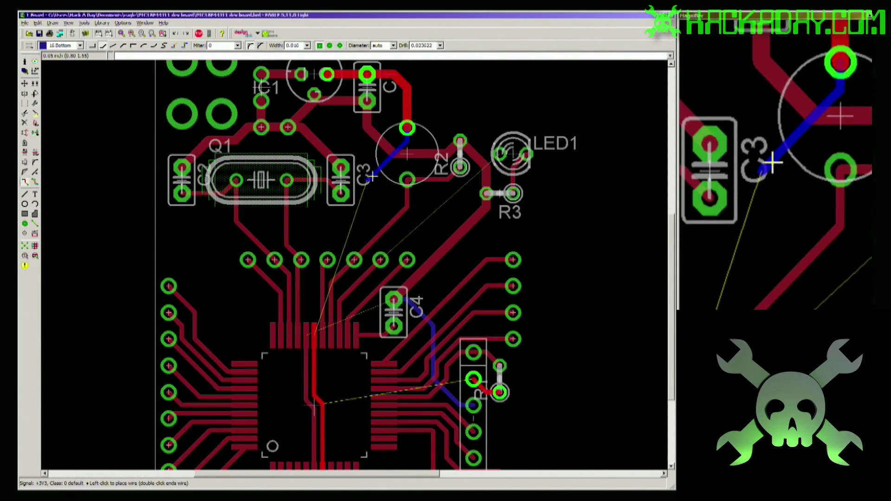
left_click(367, 180)
scroll(343, 246, "up", 4)
left_click(283, 247)
scroll(273, 318, "up", 1)
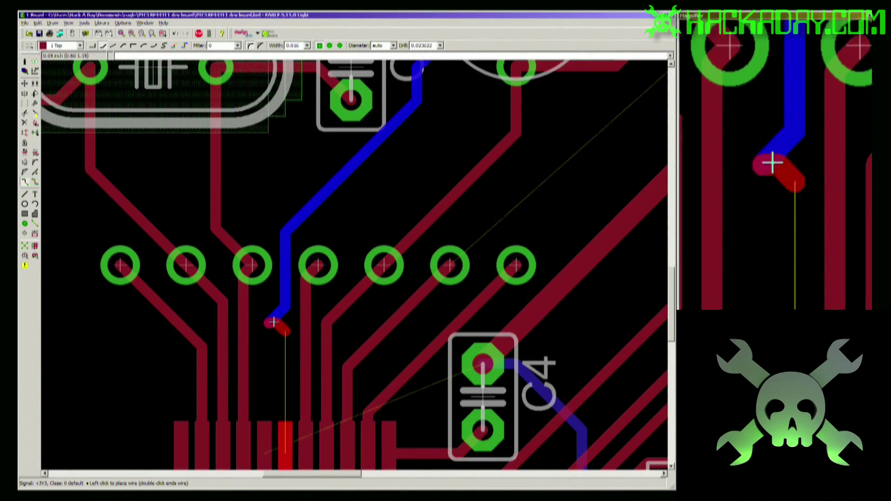
middle_click(269, 321)
Route GND on the bottom layer from C4's upper pin to a via beside the GND trace beneath the microcontroller
scroll(398, 246, "down", 6)
scroll(398, 246, "up", 3)
left_click(395, 249)
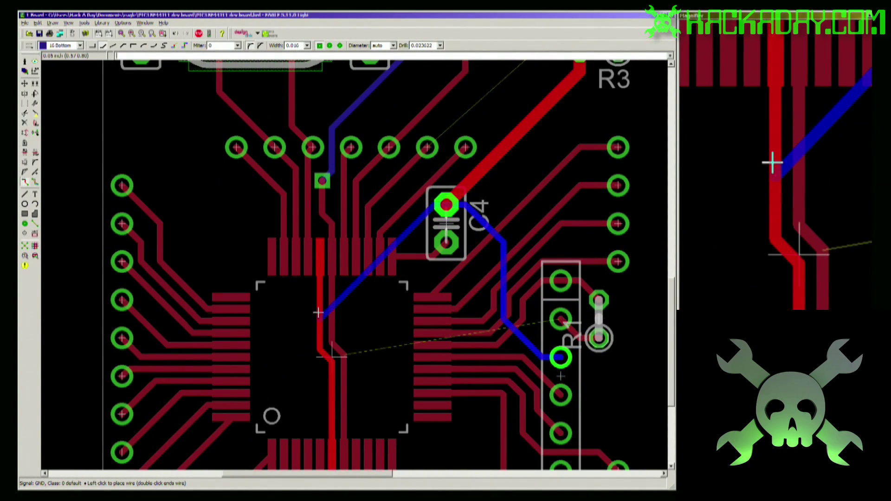
middle_click(312, 316)
Route bottom-layer traces from a +3V3 via beneath the microcontroller to R1's lower pin, and from LED1's left pin to the upper header's sixth pin
scroll(358, 318, "down", 2)
left_click(381, 324)
scroll(488, 333, "up", 2)
left_click(519, 341)
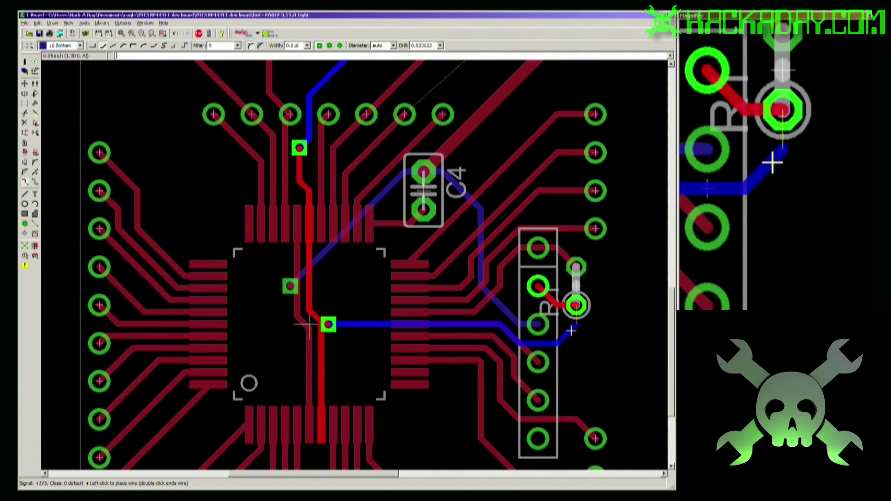
left_click(571, 329)
left_click(576, 306)
scroll(483, 337, "down", 4)
scroll(525, 161, "up", 3)
scroll(385, 271, "down", 3)
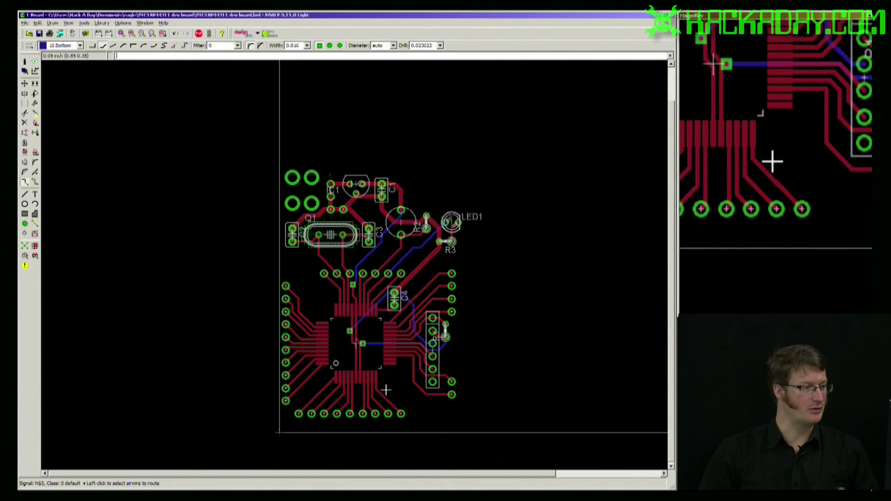
Start the Via tool and set the board grid size to 0.1 inch
left_click(24, 224)
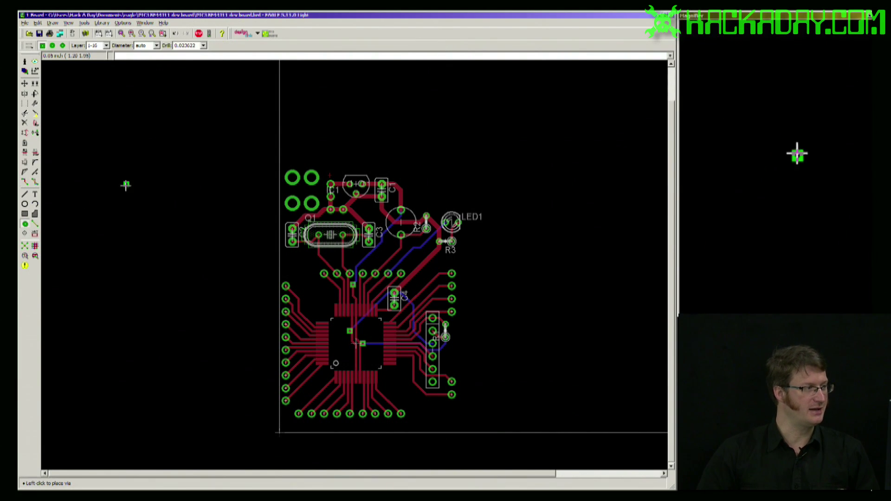
left_click(69, 23)
left_click(79, 29)
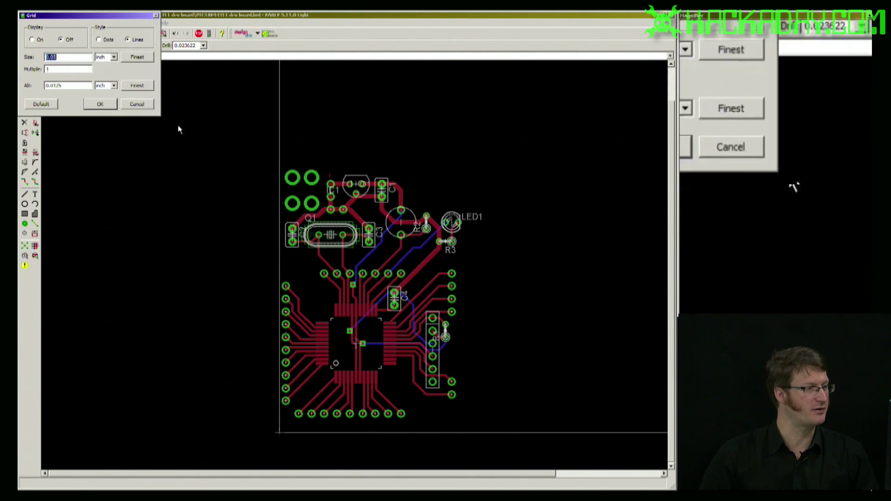
left_click(79, 57)
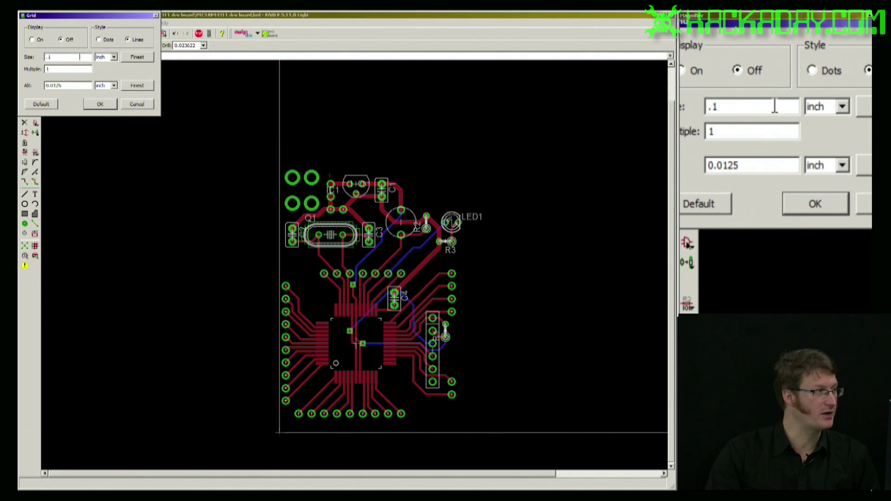
key("Return")
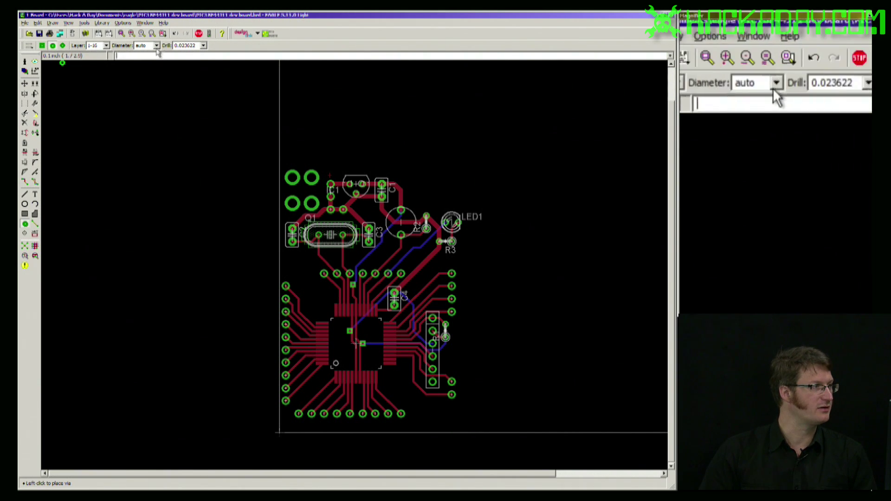
Place a vertical column of 20 round vias with 0.03937 drill, spaced 0.1 inch apart, to the right of the circuit
left_click(203, 45)
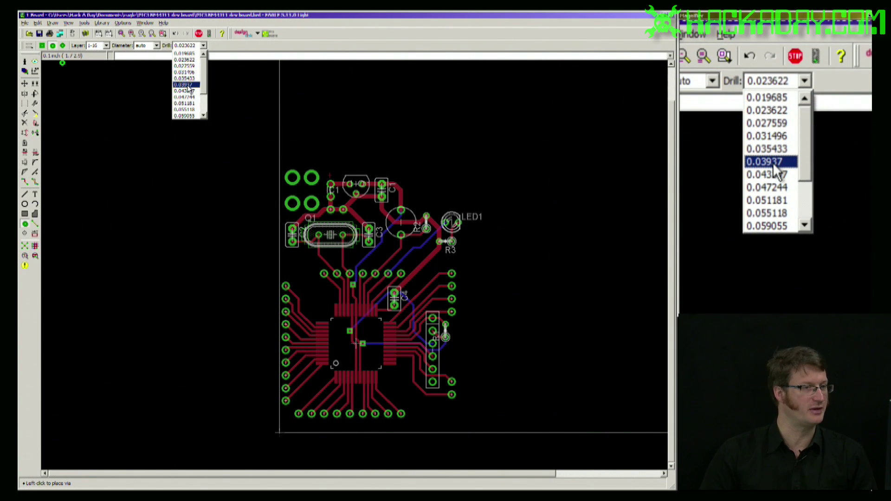
left_click(187, 85)
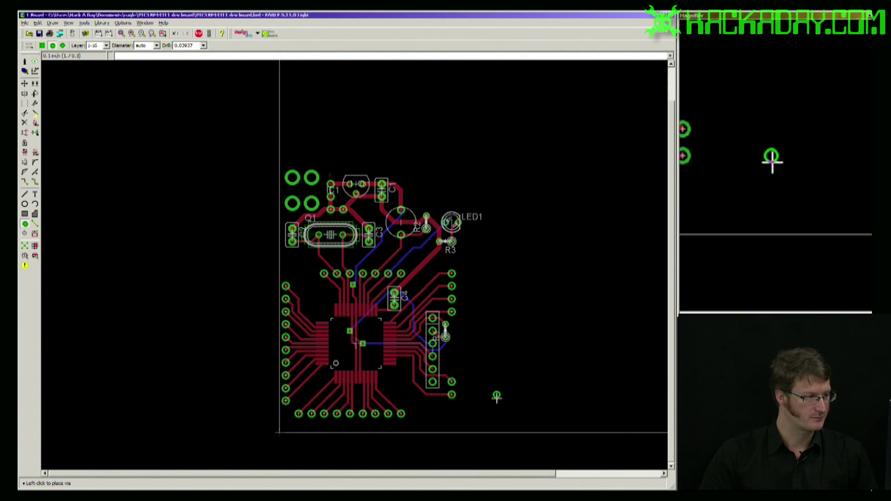
left_click(483, 420)
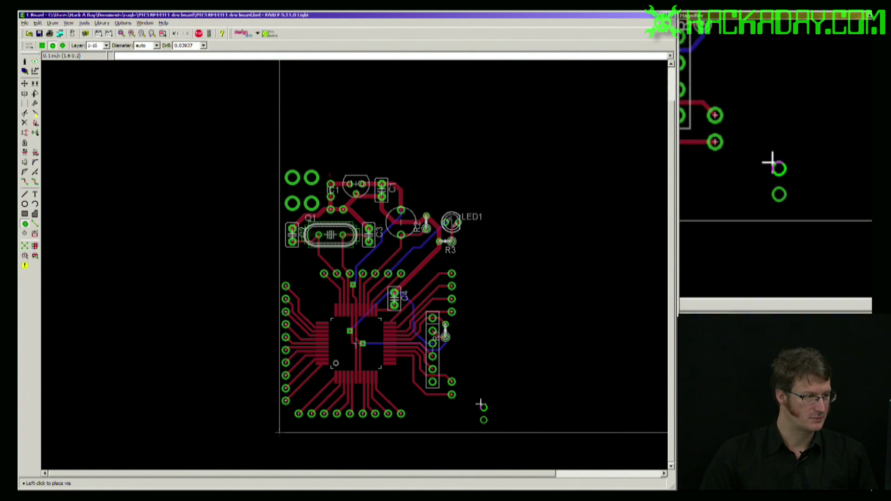
left_click(484, 407)
left_click(483, 394)
left_click(483, 381)
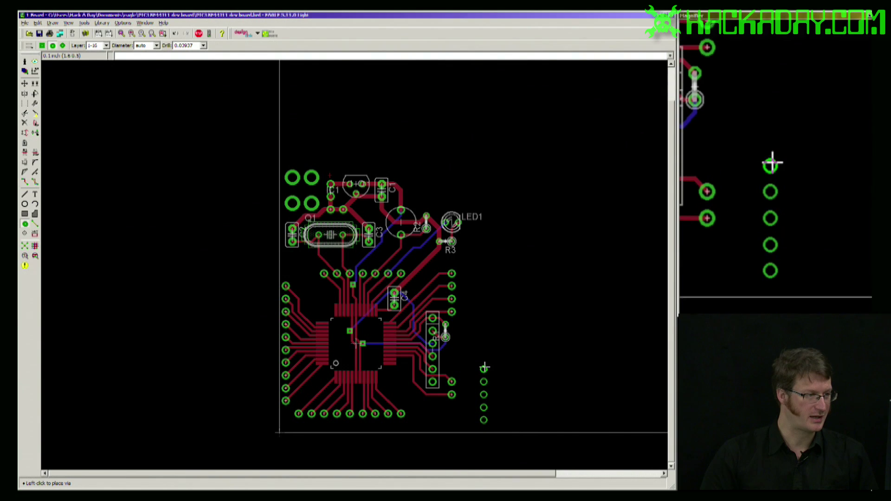
left_click(483, 369)
left_click(484, 356)
left_click(483, 343)
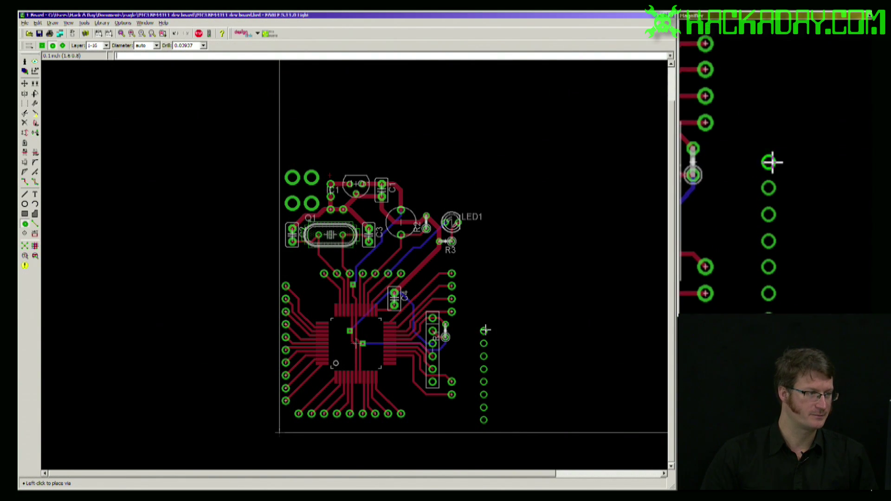
left_click(483, 331)
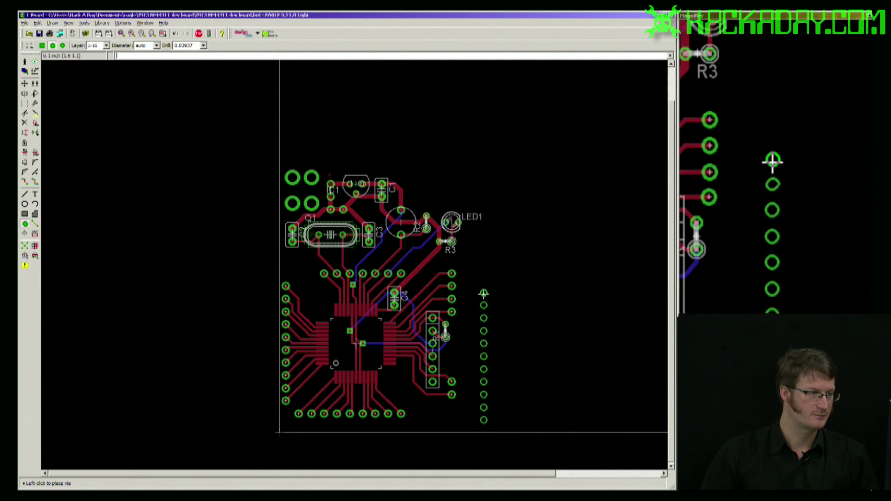
left_click(484, 292)
left_click(483, 279)
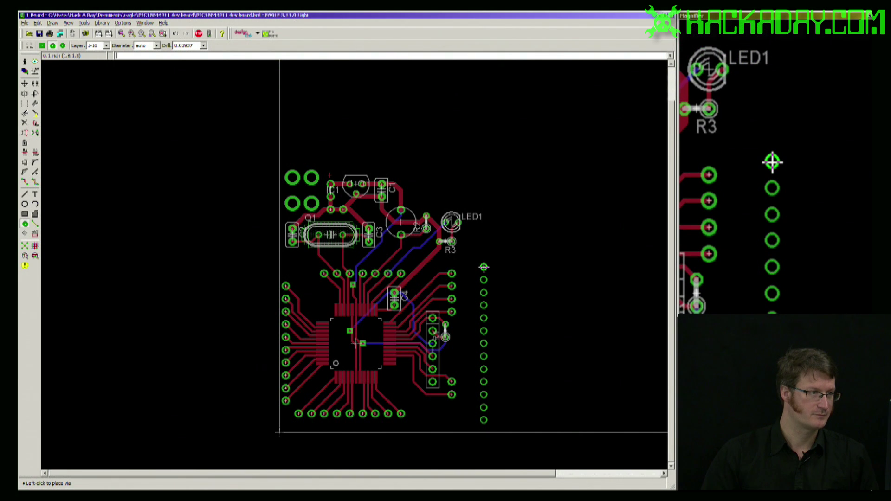
left_click(483, 267)
left_click(484, 255)
left_click(483, 242)
left_click(484, 216)
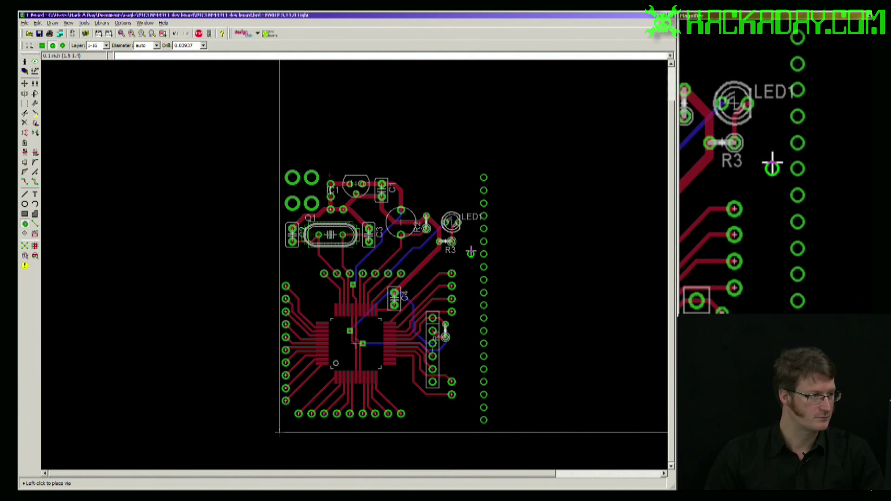
Group the via column and duplicate it twice to its right at 0.1 inch spacing, forming three adjacent columns
left_click(25, 103)
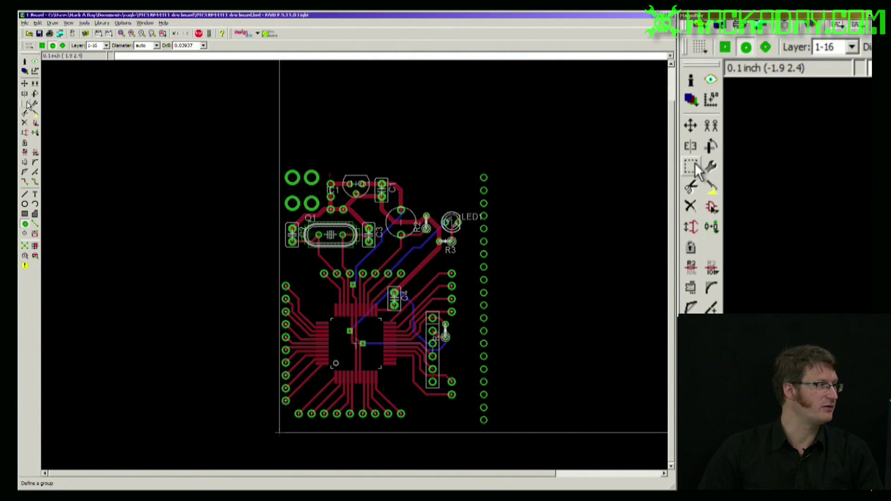
left_click_drag(508, 162, 473, 435)
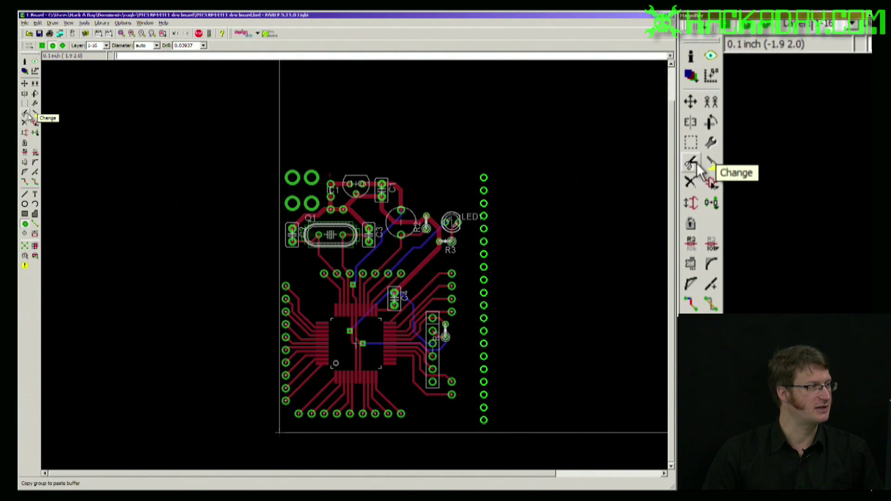
left_click(35, 84)
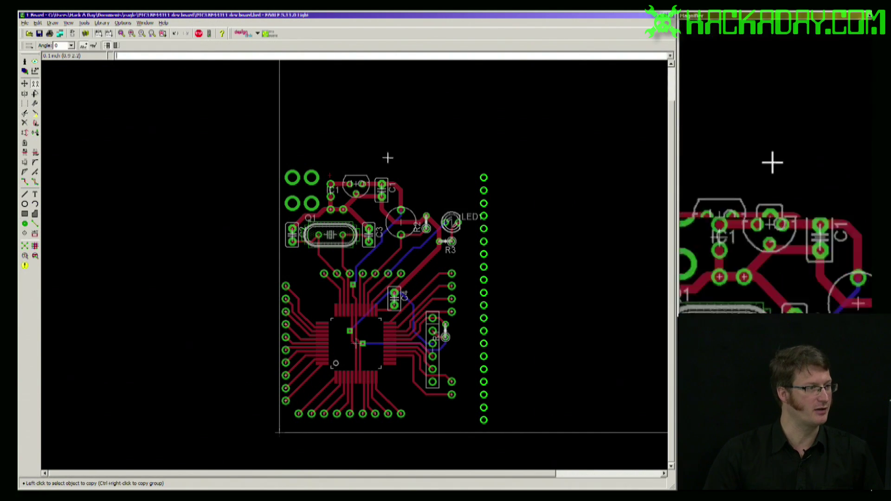
right_click(484, 159)
left_click(492, 158)
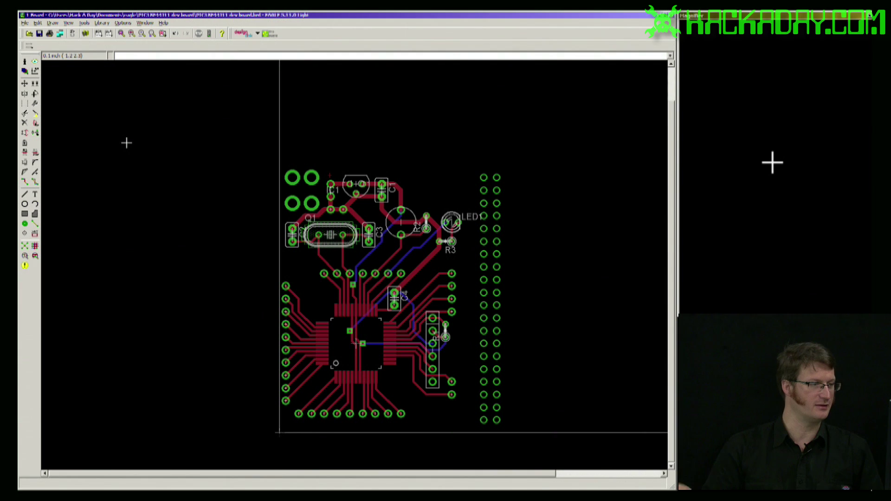
left_click(25, 113)
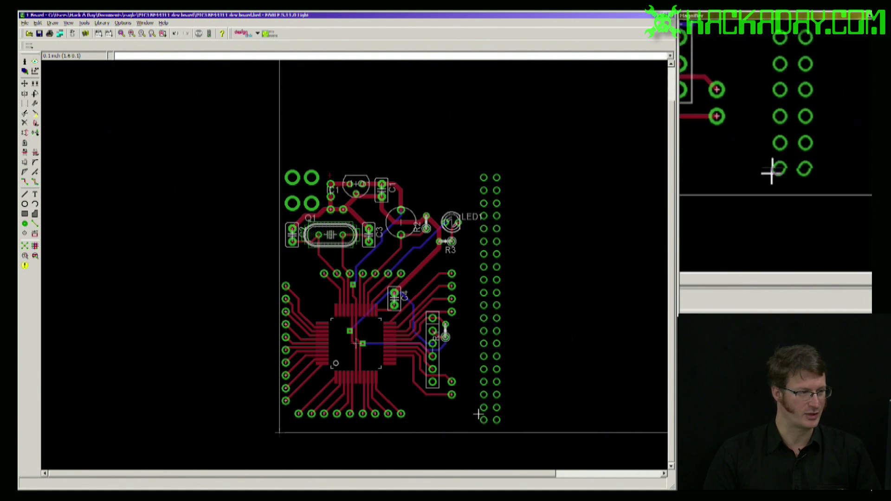
left_click(35, 113)
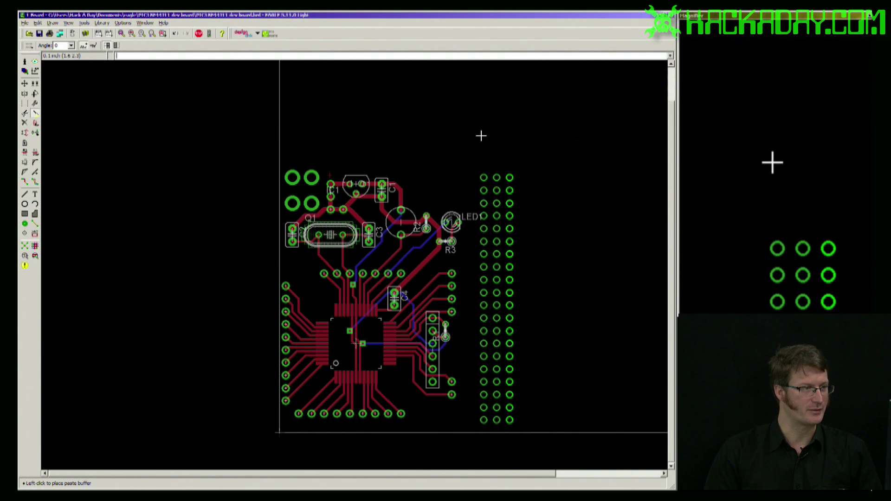
key("Escape")
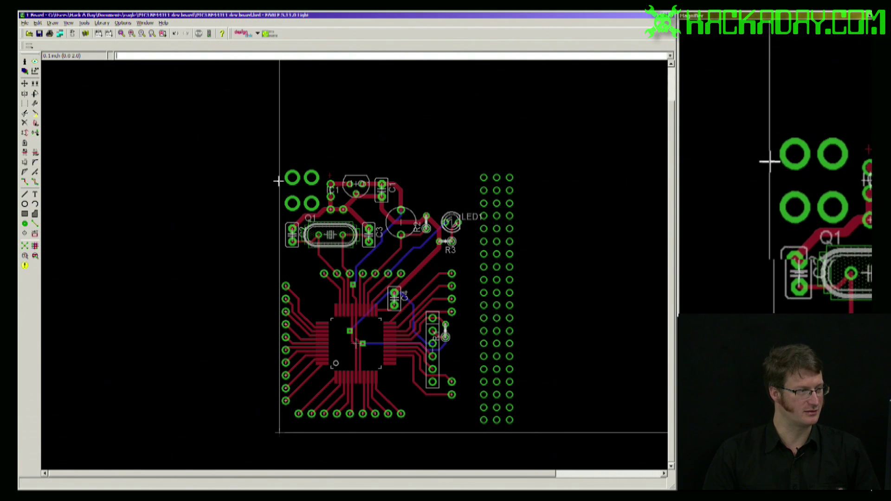
Group the three via columns and paste two copies directly beside them, extending the prototyping grid to nine columns
left_click(24, 103)
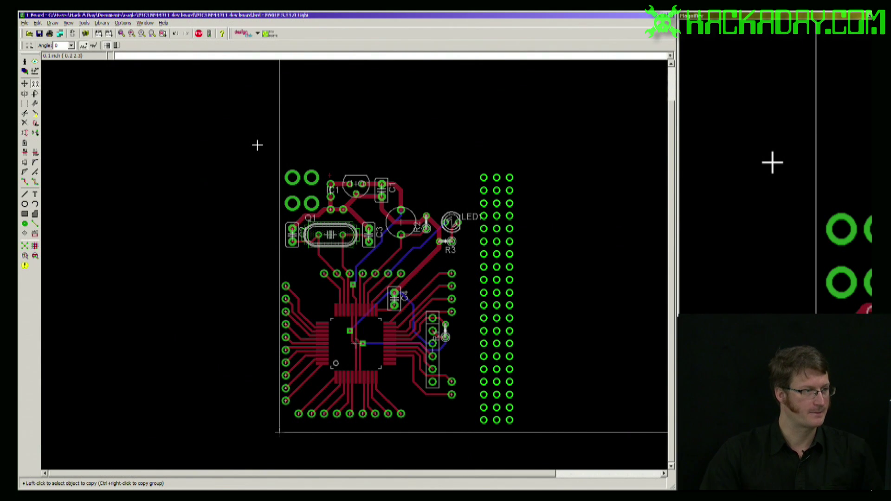
left_click(452, 146)
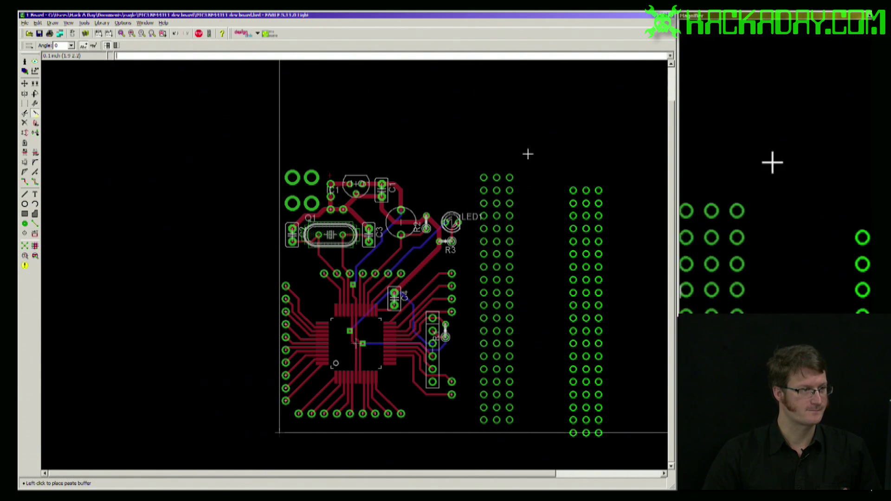
key("Escape")
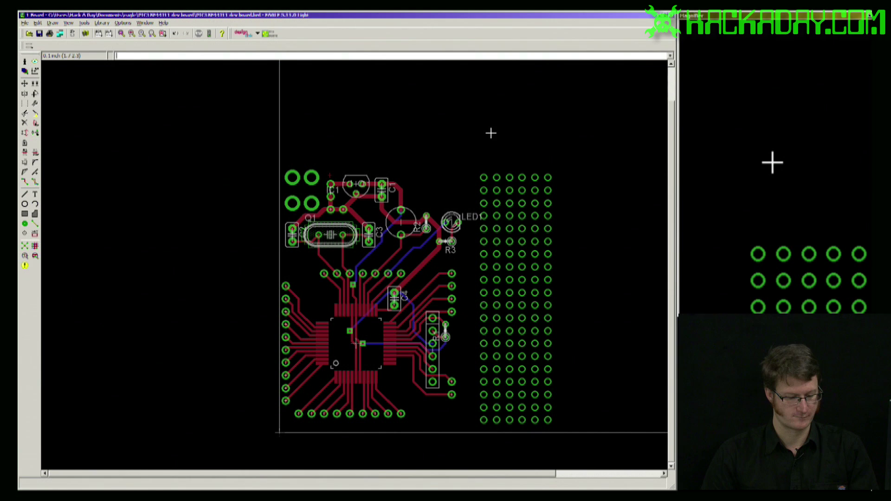
left_click(35, 113)
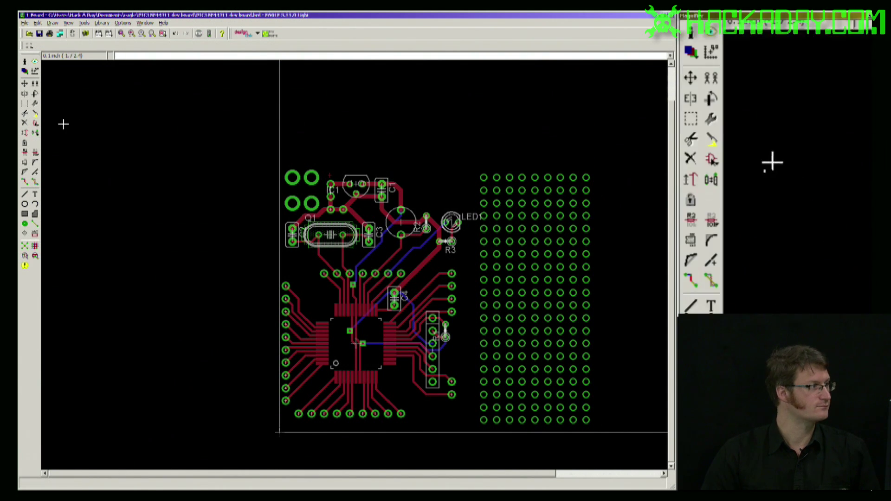
left_click(34, 113)
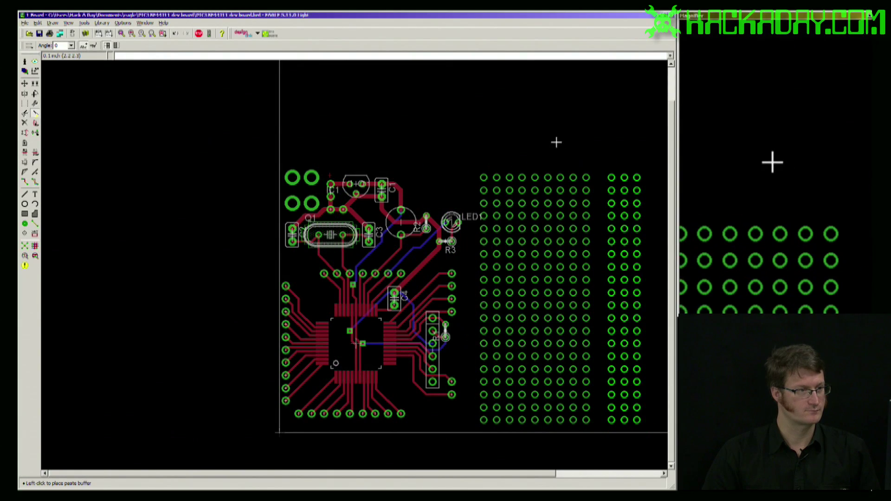
scroll(391, 161, "down", 2)
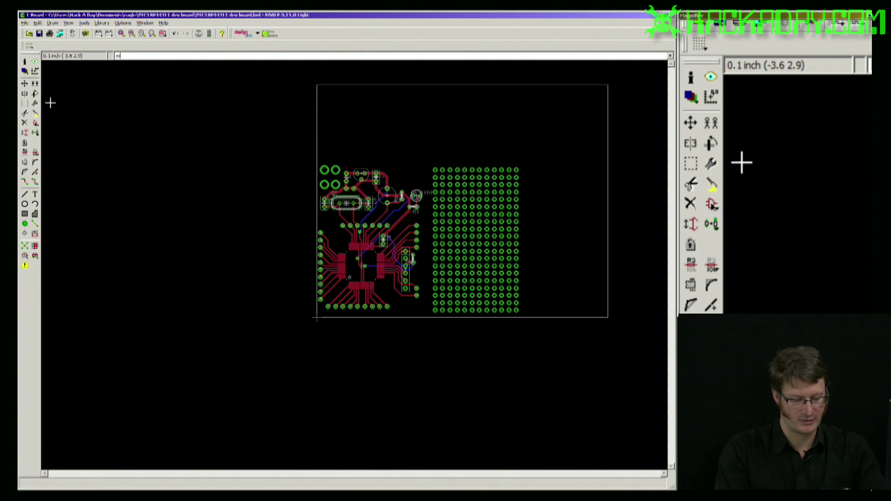
scroll(394, 167, "up", 2)
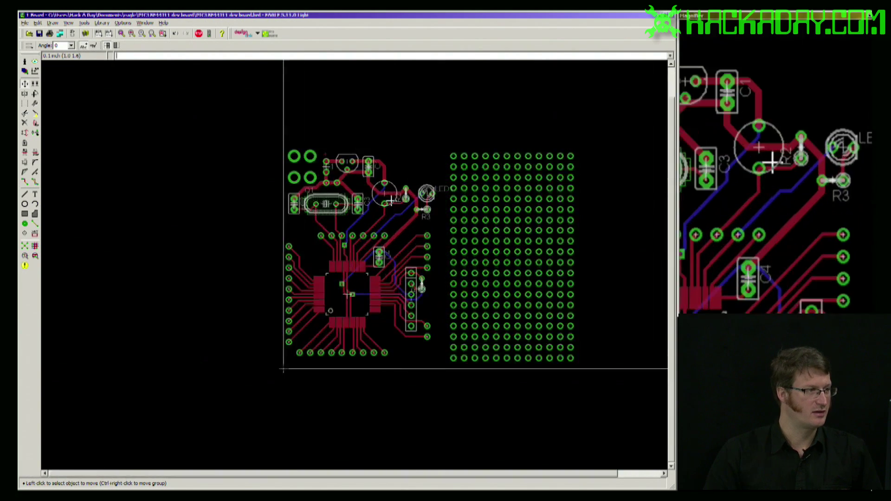
scroll(366, 175, "down", 4)
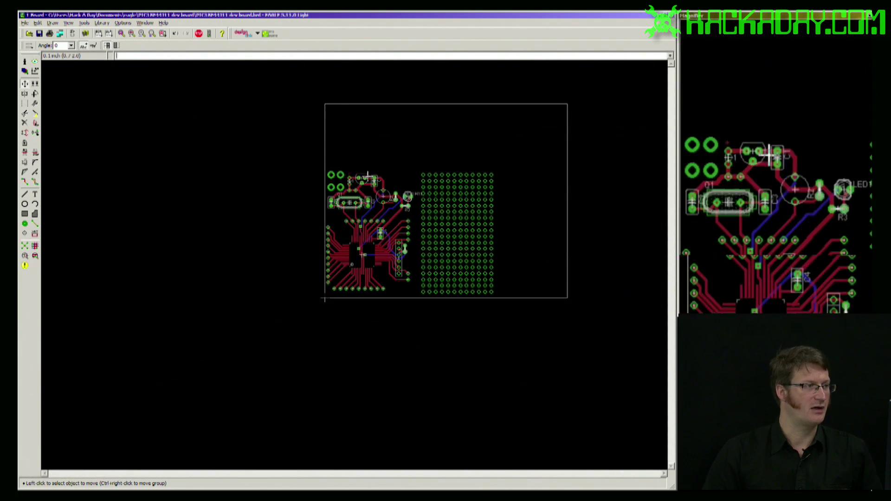
left_click(330, 104)
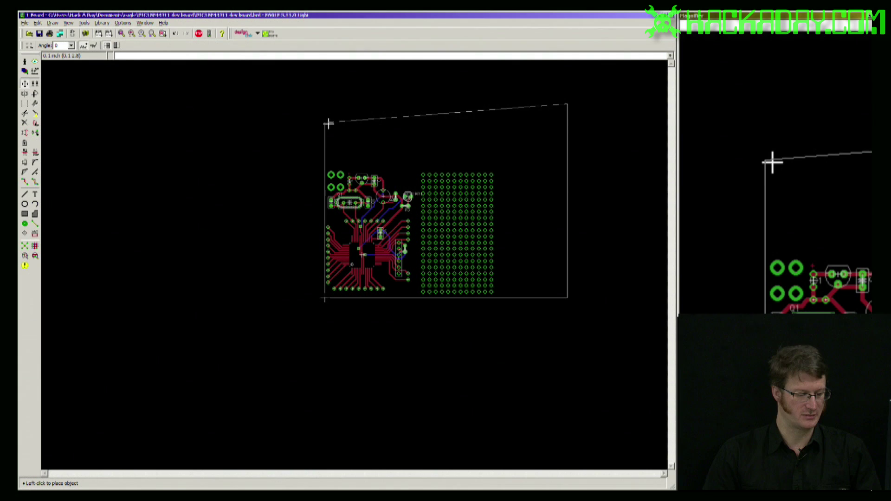
key("ctrl+z")
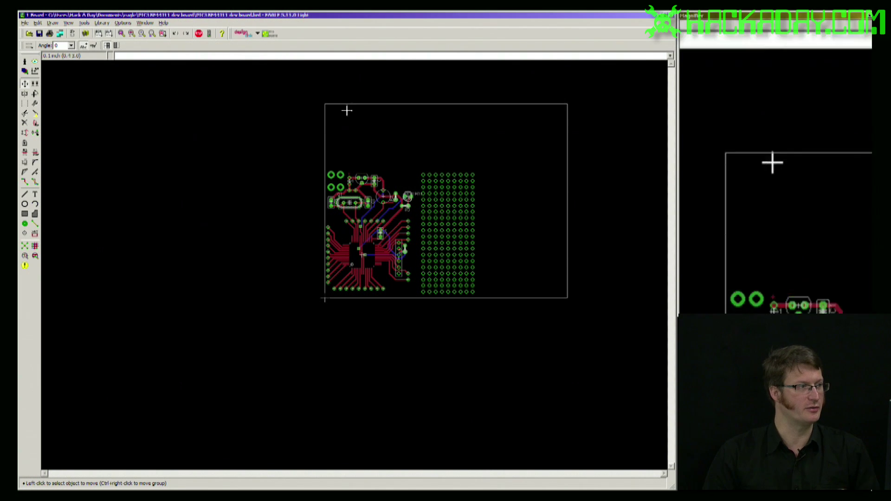
Move the board outline's upper and right edges inward, leaving a board about 2.9 inches wide and 2.6 inches high around the circuit and via grid
left_click(444, 105)
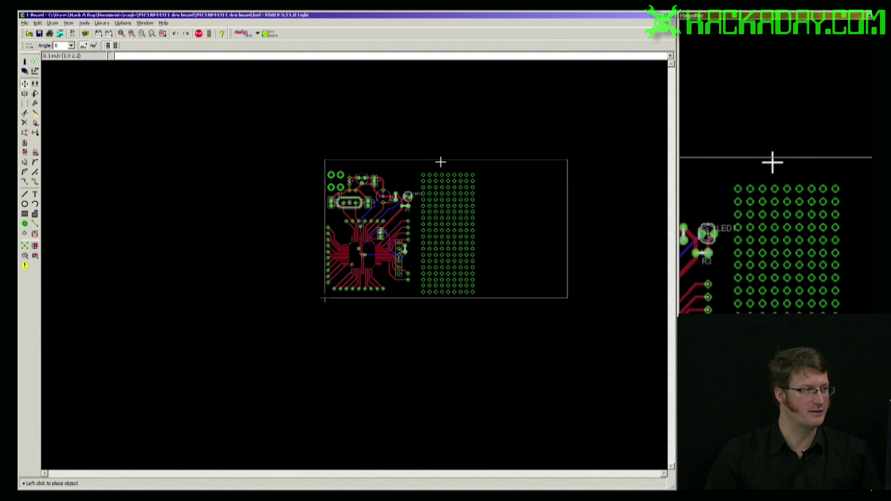
left_click(440, 167)
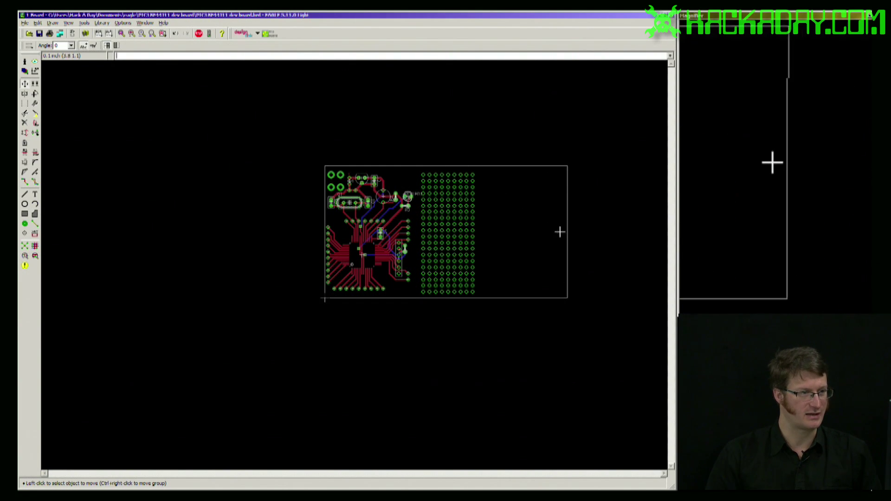
left_click(480, 229)
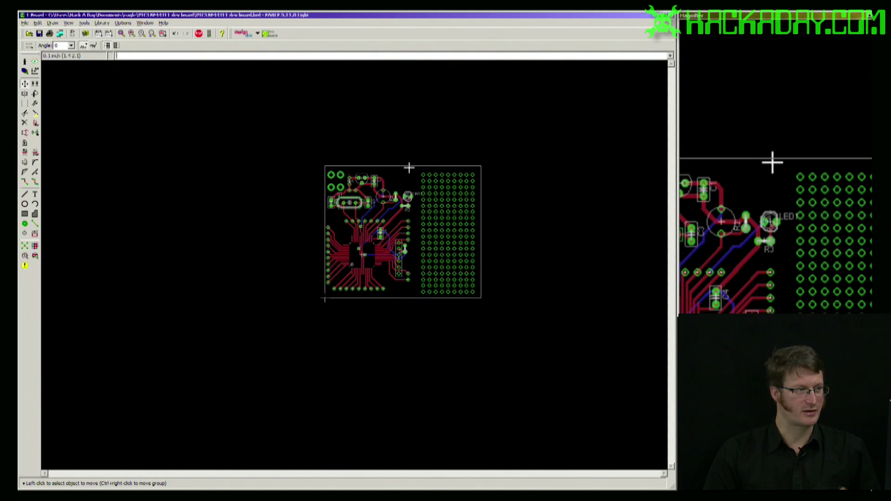
left_click(408, 139)
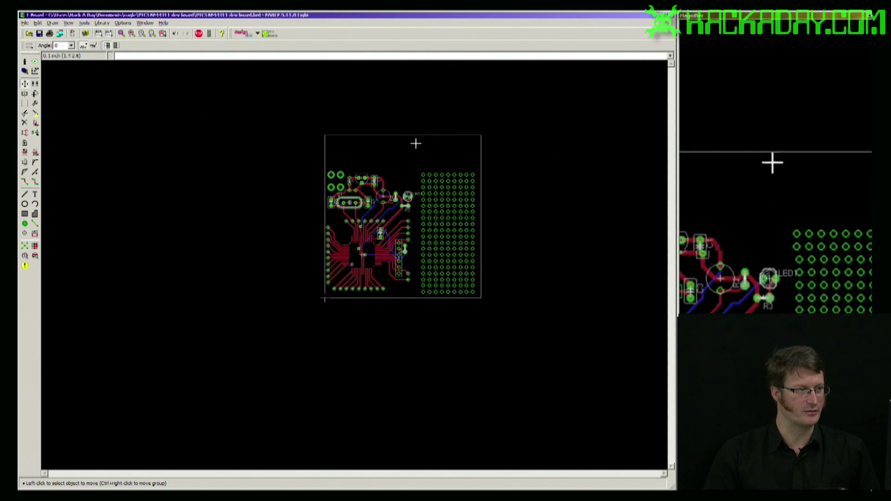
left_click(482, 186)
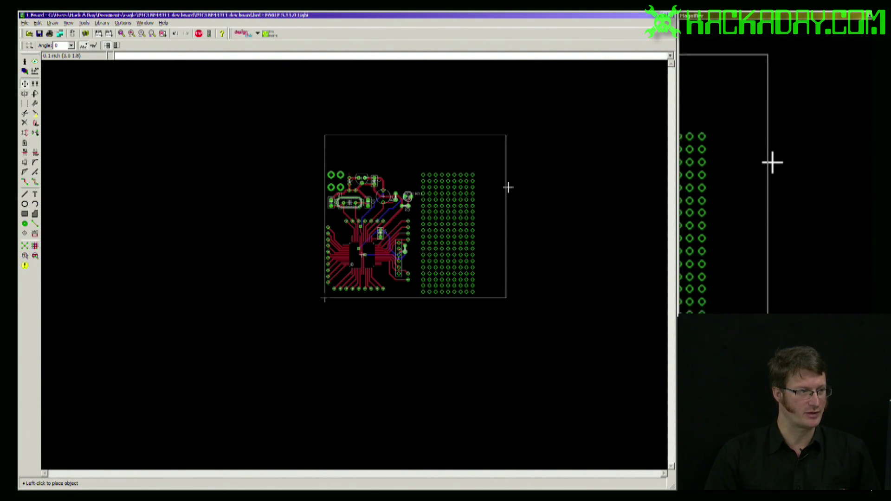
left_click(508, 187)
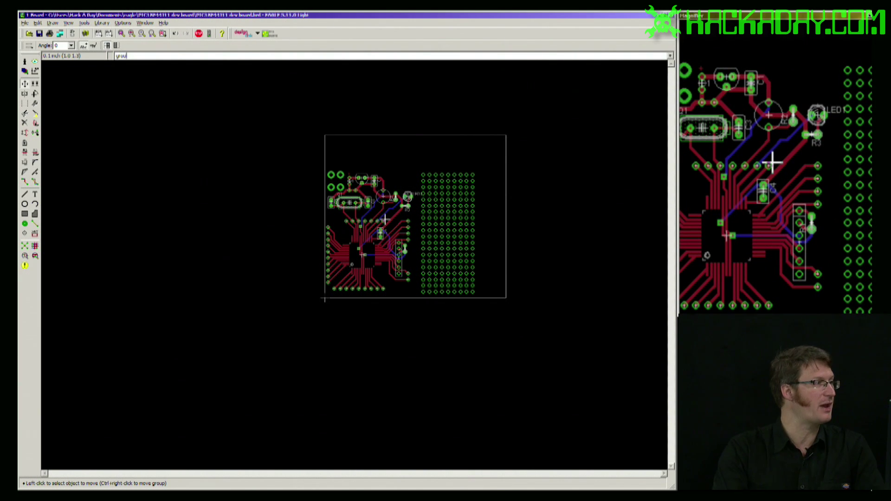
Group the whole circuit with the via grid and move them together up and right, clear of the outline's lower-left corner
left_click_drag(494, 162, 324, 296)
key("F7")
right_click(286, 233, "ctrl")
left_click(306, 238)
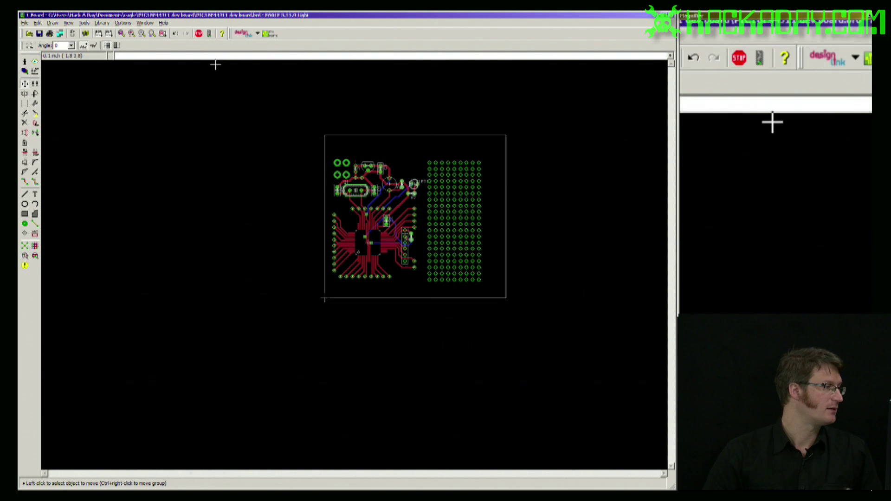
Place square vias with a 0.125984 drill as mounting holes near the four corners around the circuit and via grid
left_click(25, 226)
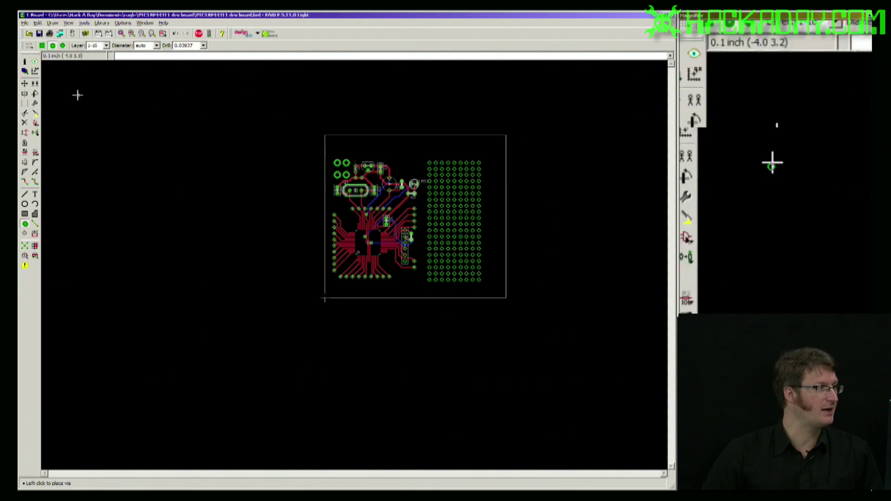
left_click(43, 45)
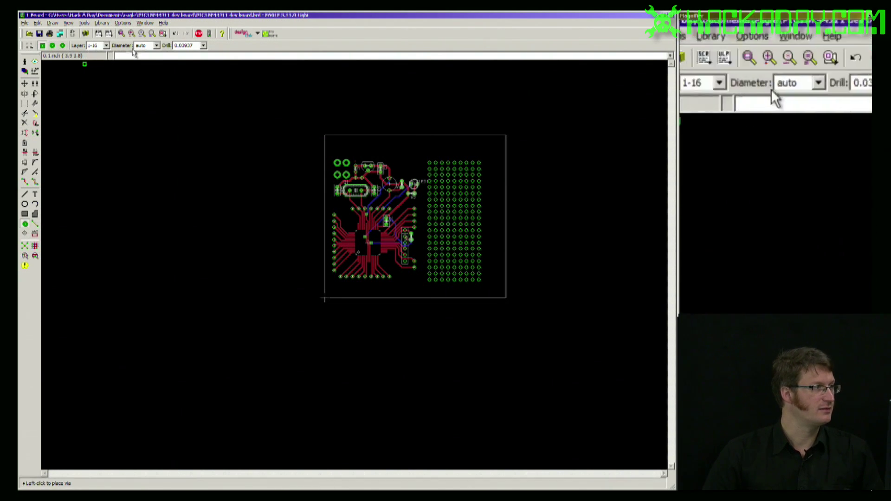
left_click(203, 46)
left_click(200, 122)
scroll(199, 119, "down", 4)
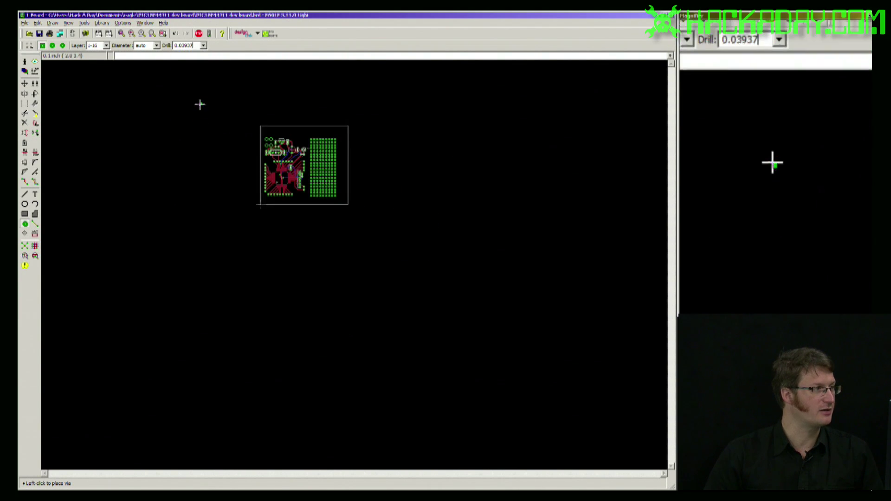
scroll(203, 87, "up", 5)
left_click(203, 46)
scroll(191, 113, "down", 3)
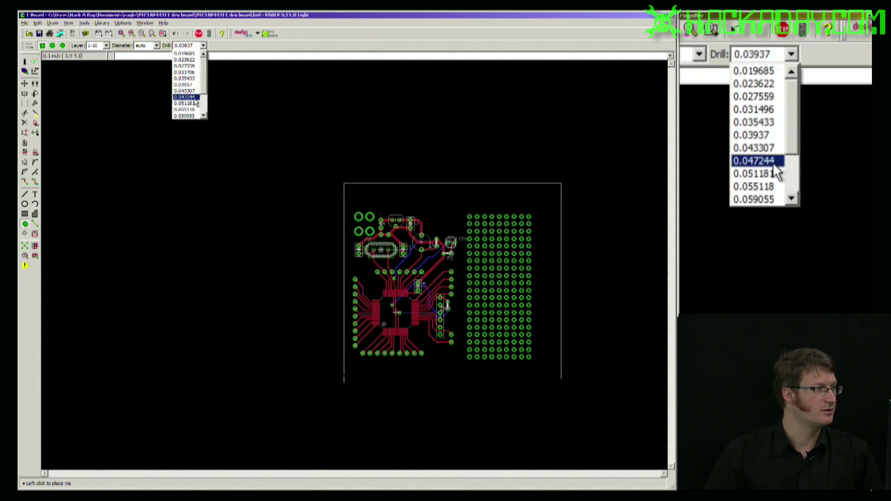
left_click(191, 112)
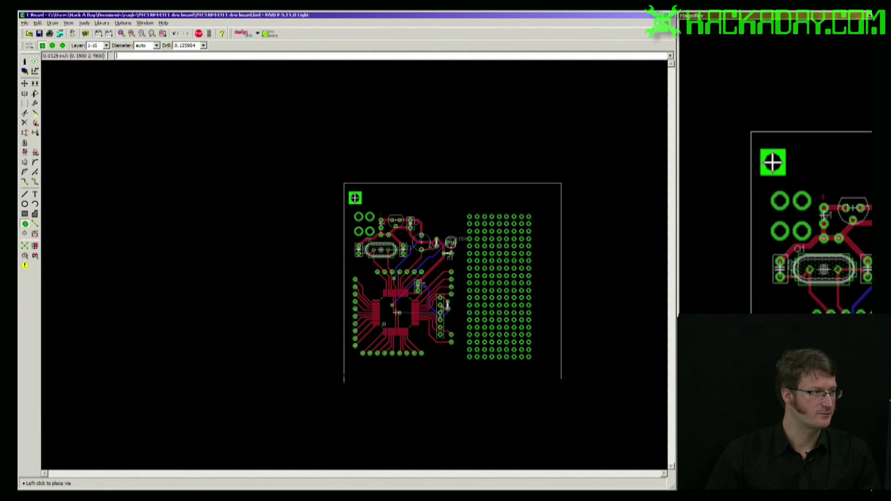
left_click(355, 197)
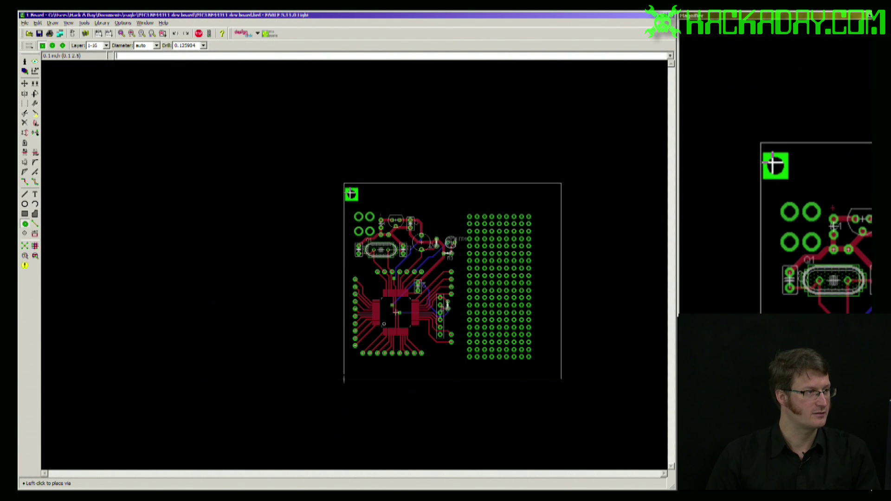
left_click(352, 371)
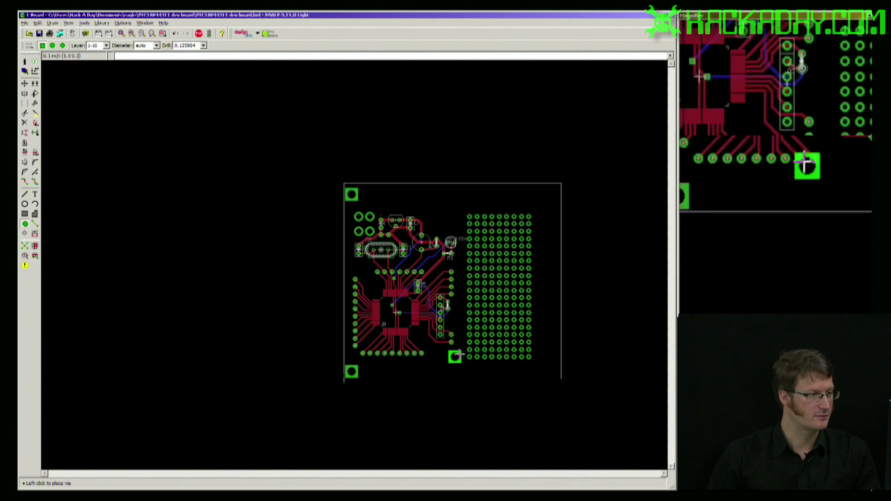
left_click(528, 372)
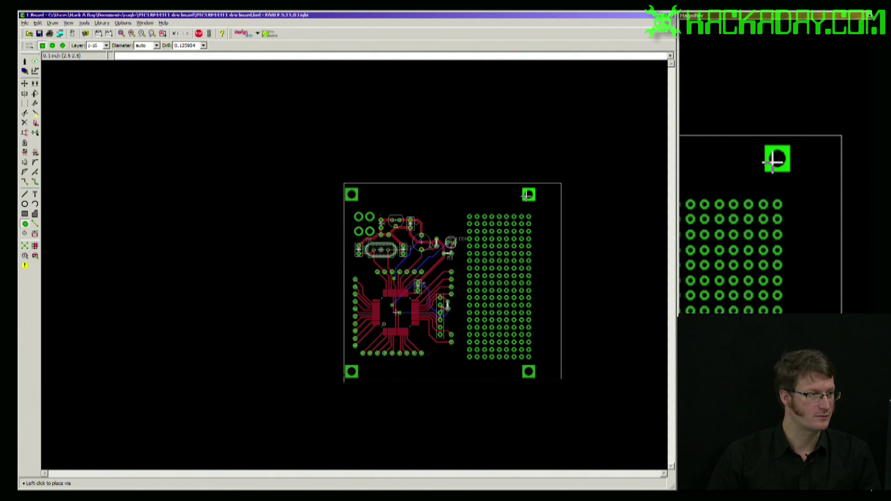
left_click(528, 194)
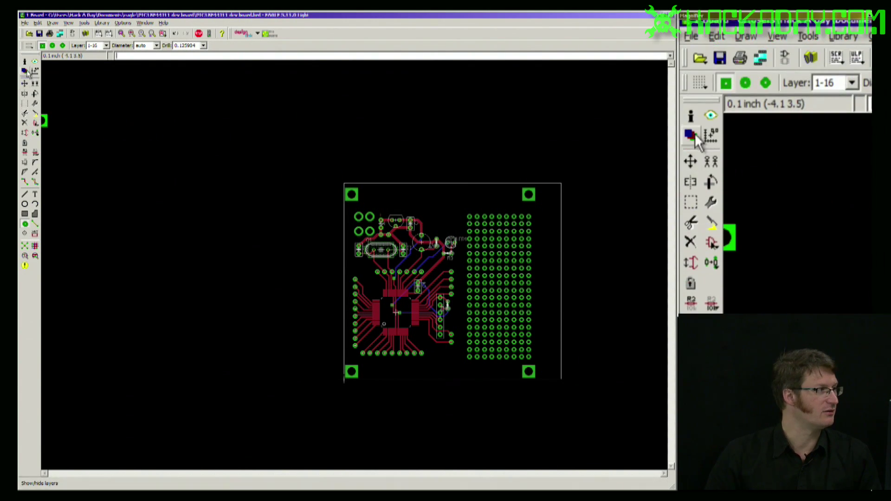
Move the board outline's right edge inward, close to the two right-hand mounting holes
left_click(25, 84)
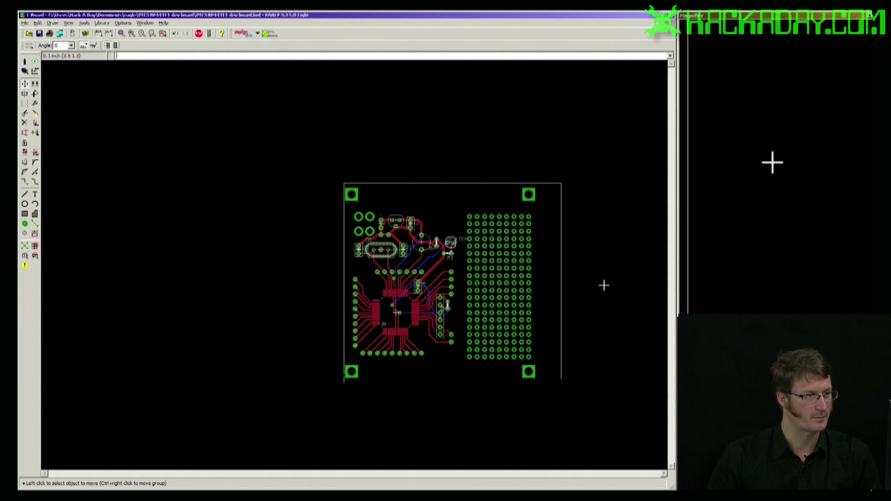
left_click(561, 300)
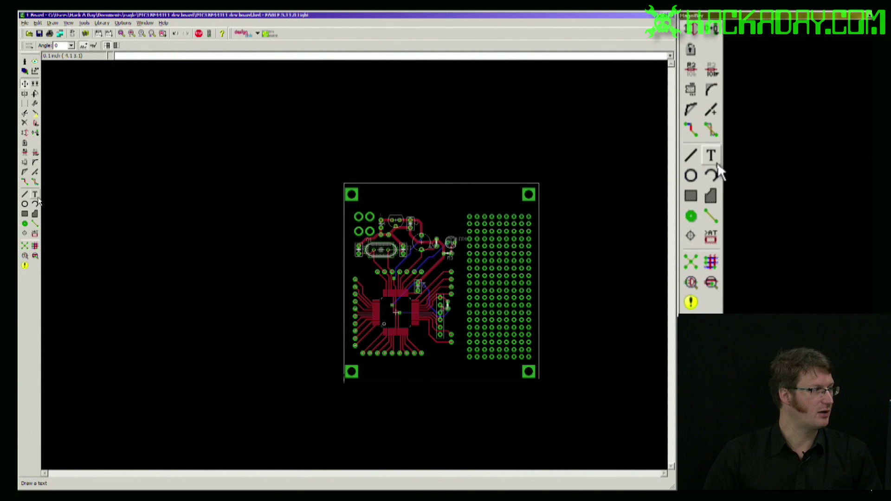
Create a board label with the text "PIC18F44J11 prototyping board Rev 1"
left_click(38, 198)
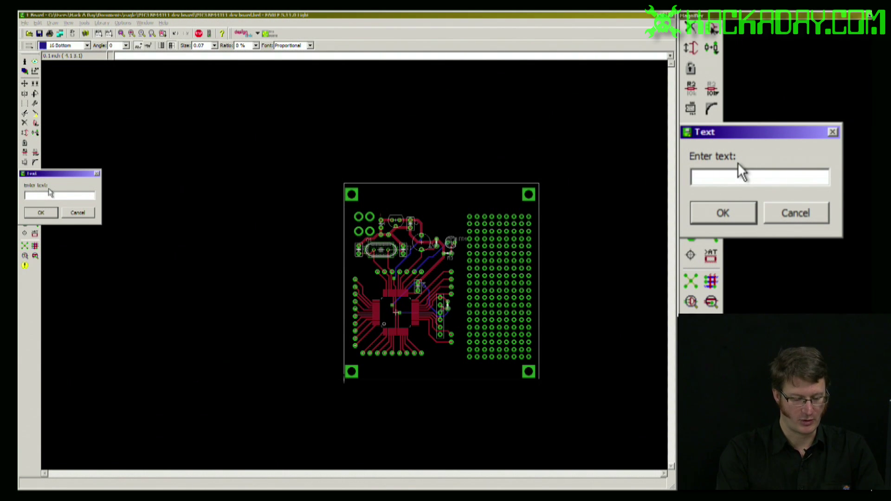
type("PIC18F44J11")
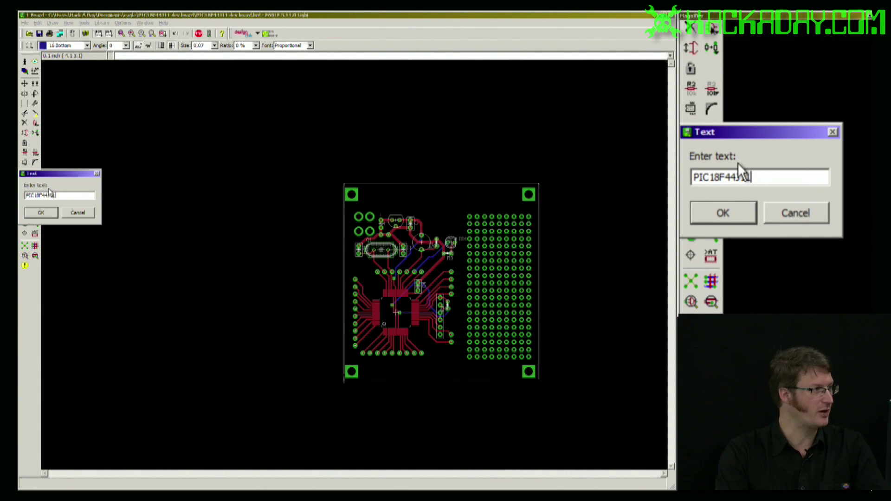
type("oar")
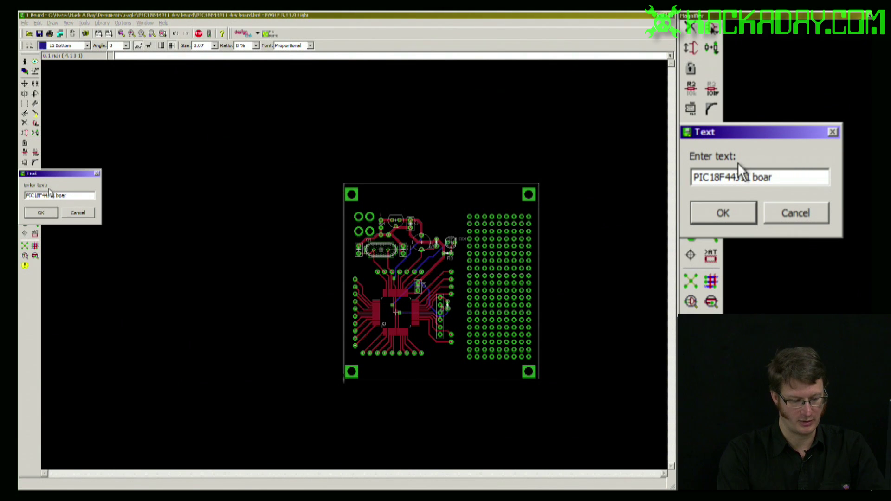
key("BackSpace")
key("BackSpace")
type("pr")
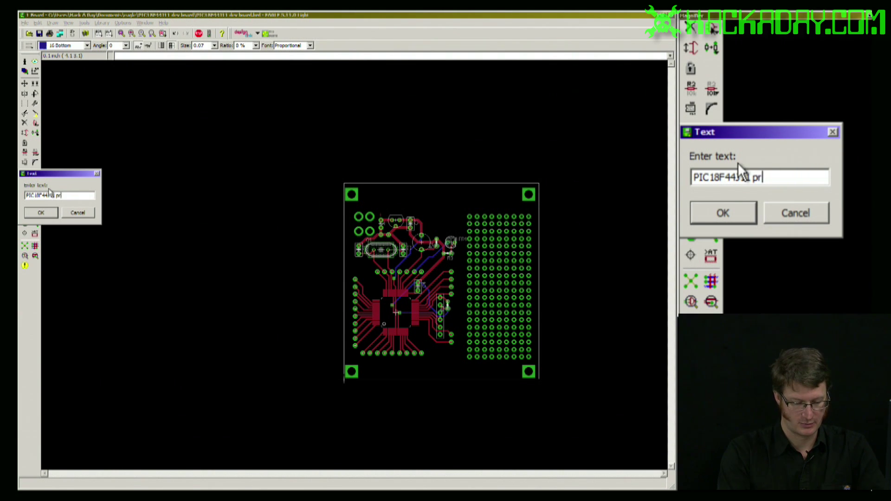
type("ototyp")
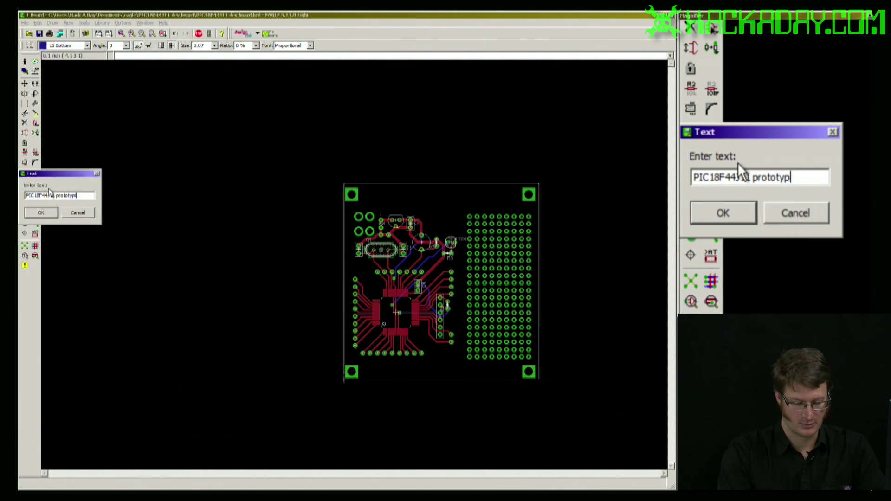
type("ing board")
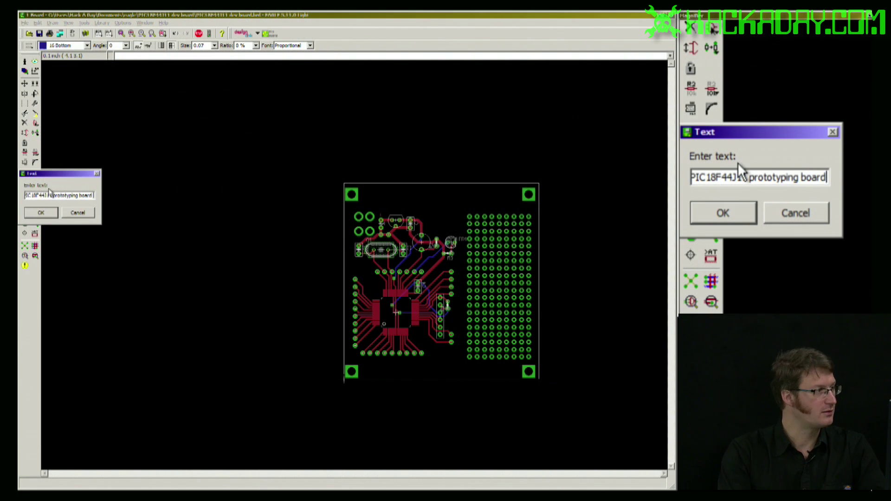
type(" Rev 1")
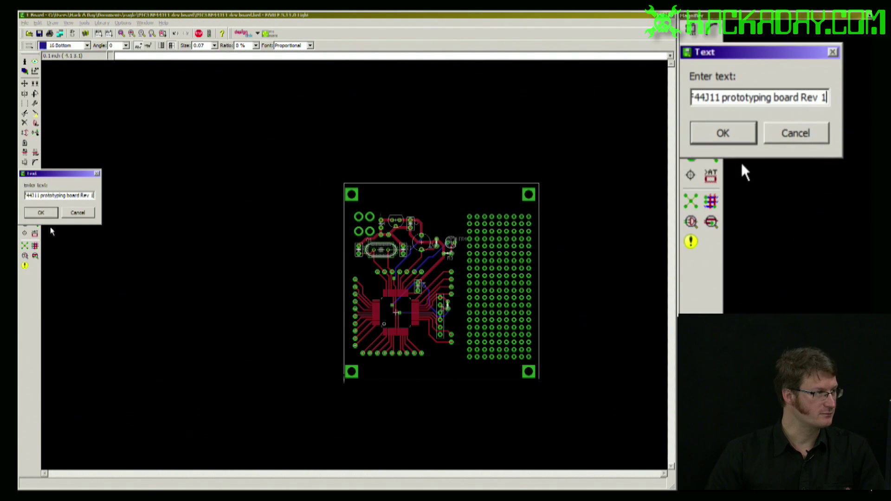
left_click(41, 213)
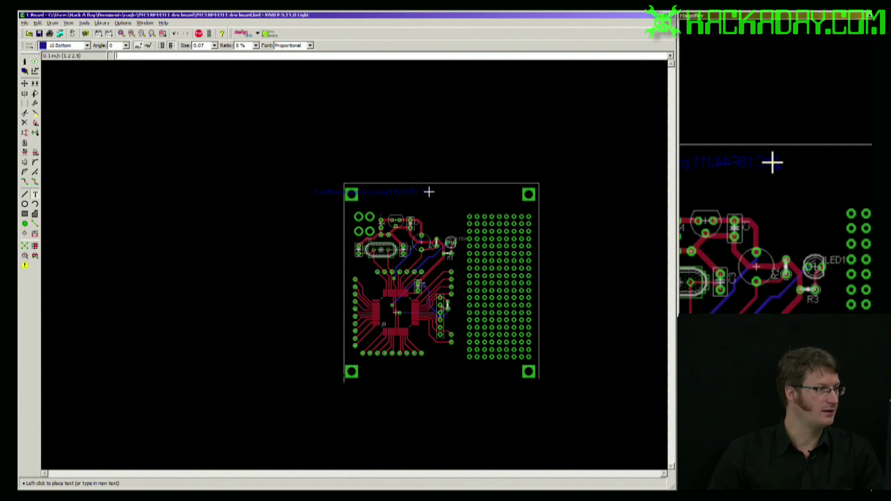
Switch the label to the Top layer and place it above the circuit between the upper mounting holes
middle_click(395, 170)
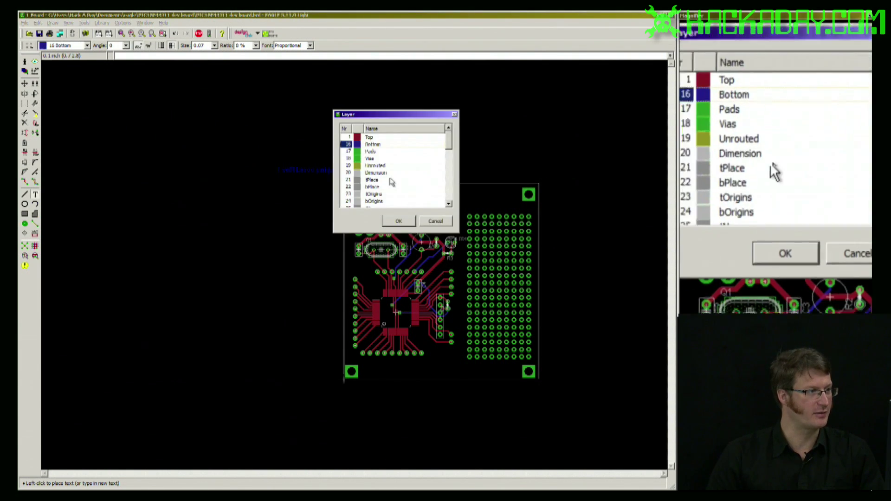
left_click(399, 222)
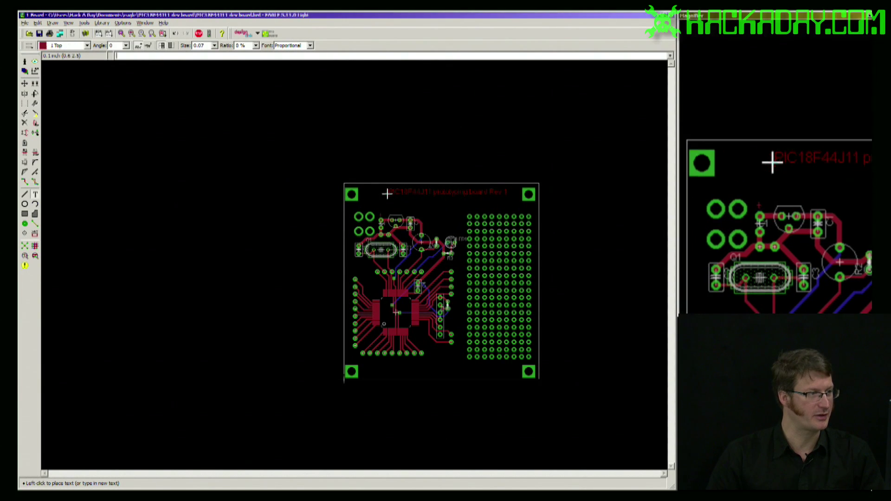
left_click(384, 199)
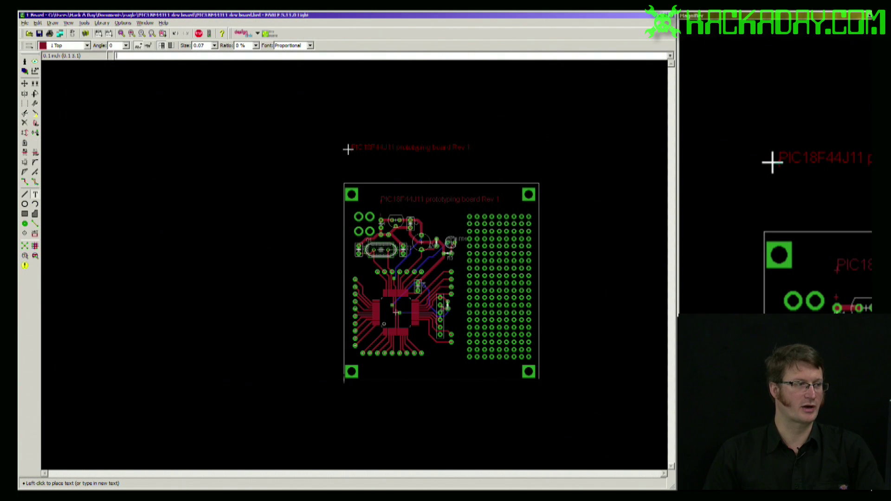
key("Escape")
key("Escape")
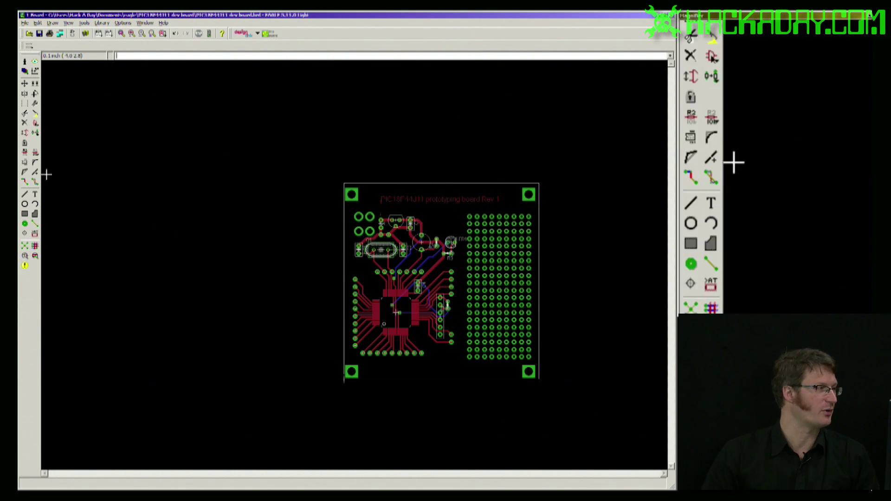
Add the Top-layer label "PIC18F44J11 prototyping board" in the Fixed font between the upper mounting holes
left_click(36, 193)
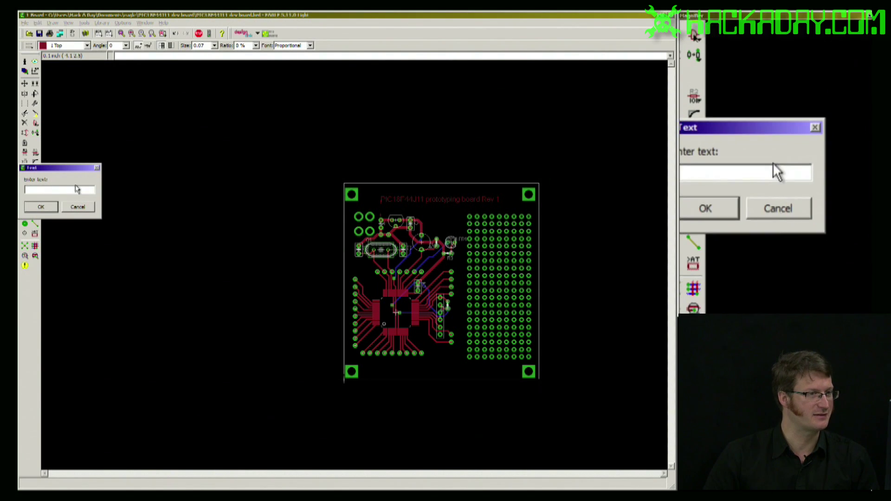
left_click_drag(48, 168, 322, 129)
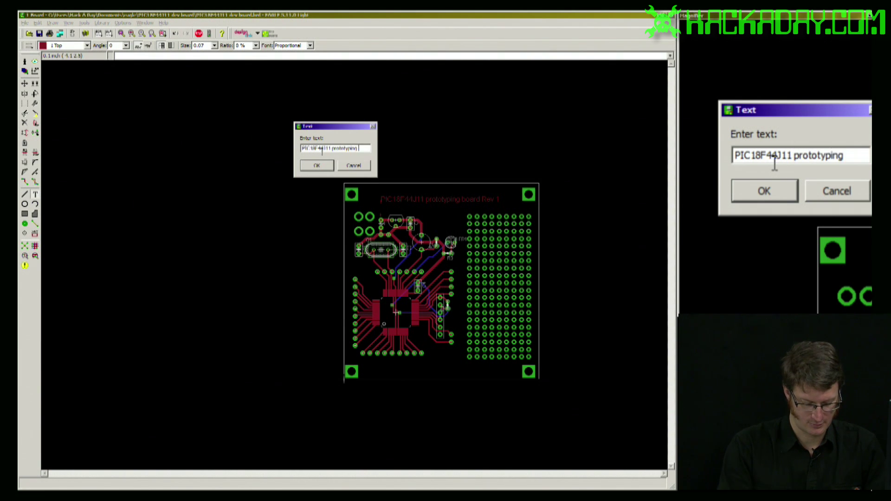
type("rd")
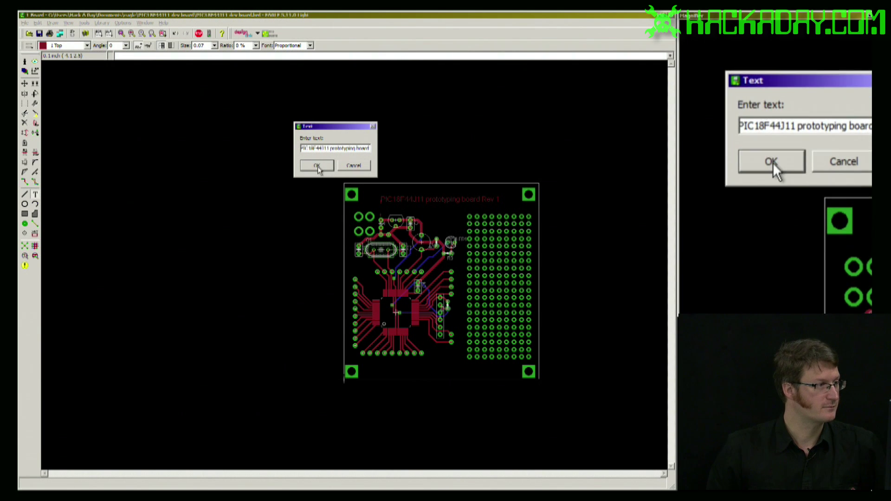
left_click(317, 165)
left_click(310, 46)
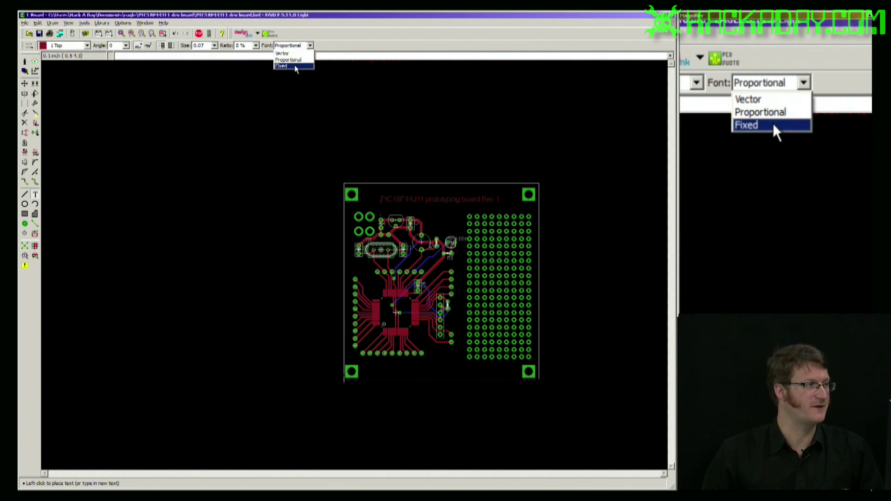
left_click(295, 66)
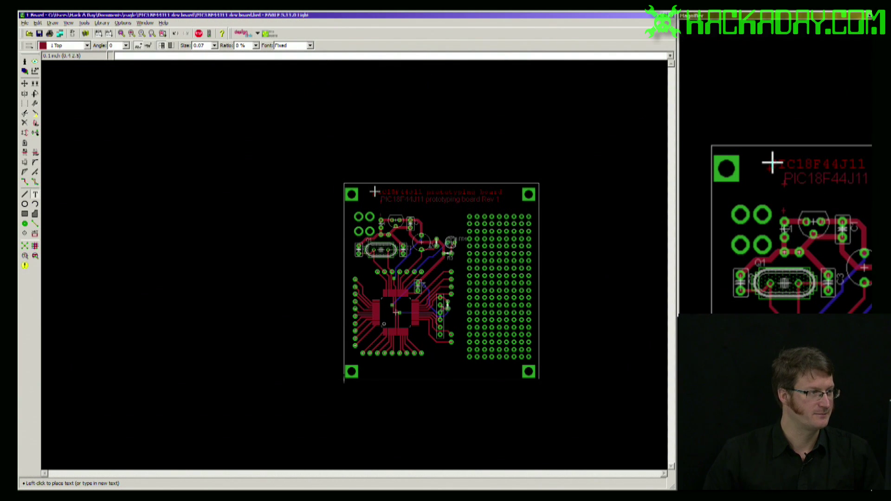
left_click(373, 192)
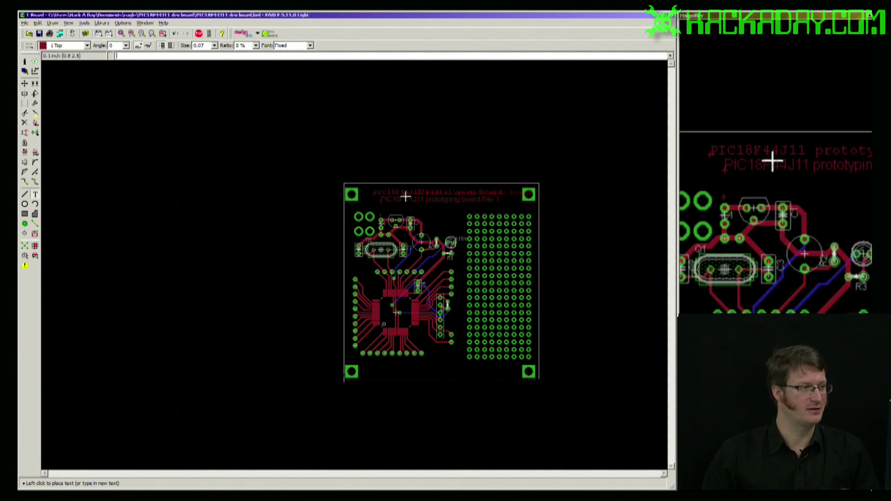
key("Escape")
Delete the proportional-font label ending in "Rev 1" above the circuit
left_click(85, 127)
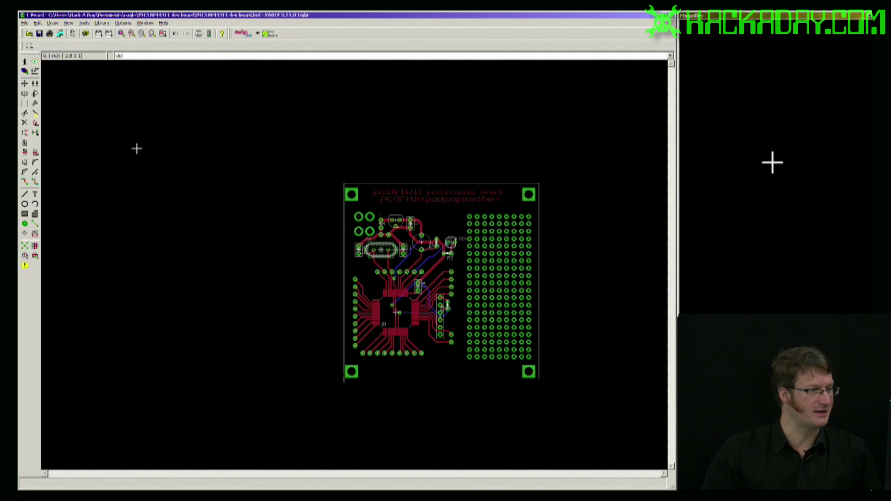
type("del")
key("Return")
left_click(379, 201)
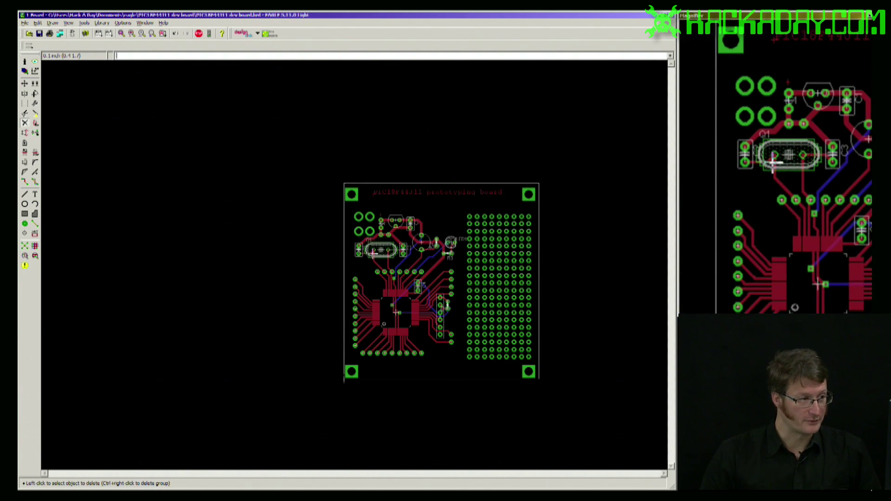
Start the Ripup command for removing routed traces around the microcontroller
scroll(373, 254, "up", 3)
scroll(476, 383, "up", 3)
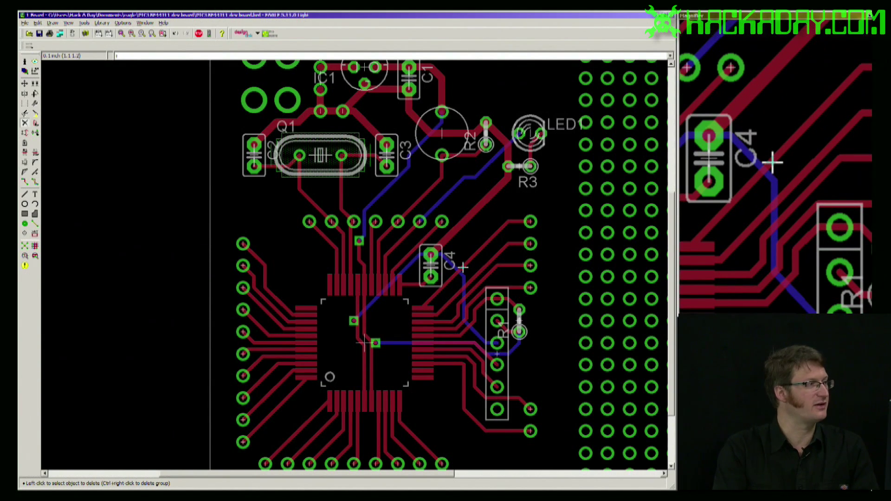
key("Return")
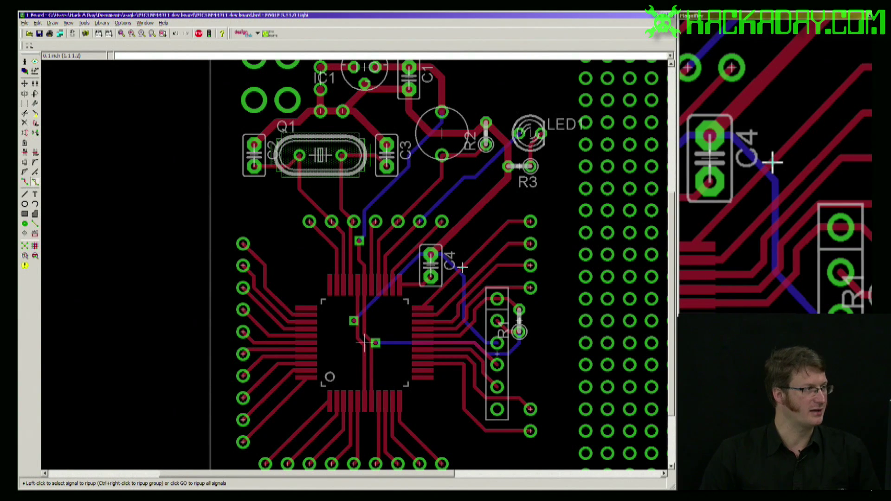